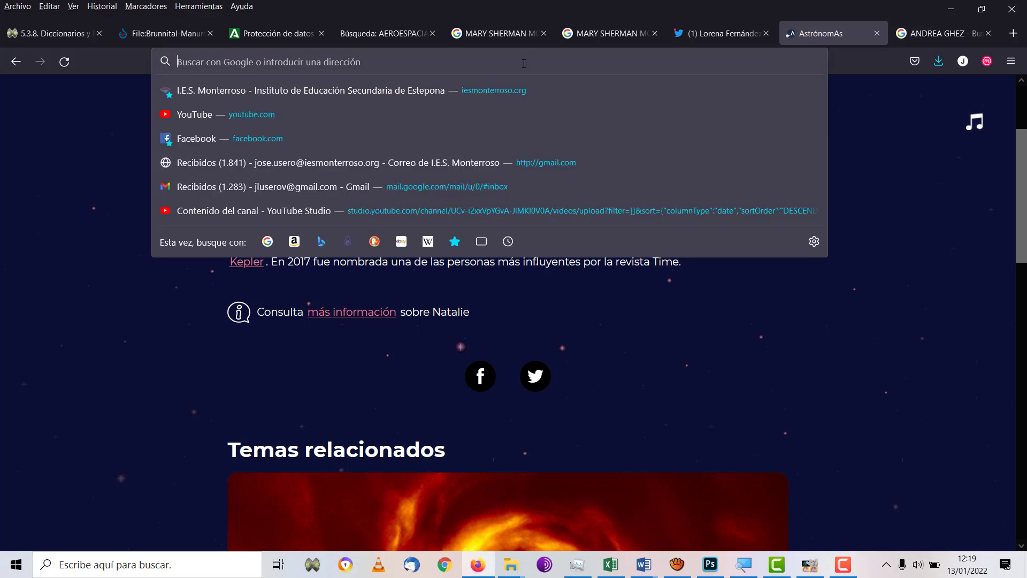
- Search Google Imágenes for PEDRO DUQUE and preview the first Wikipedia spacesuit photo
{"action": "type", "text": "PEDRO D"}
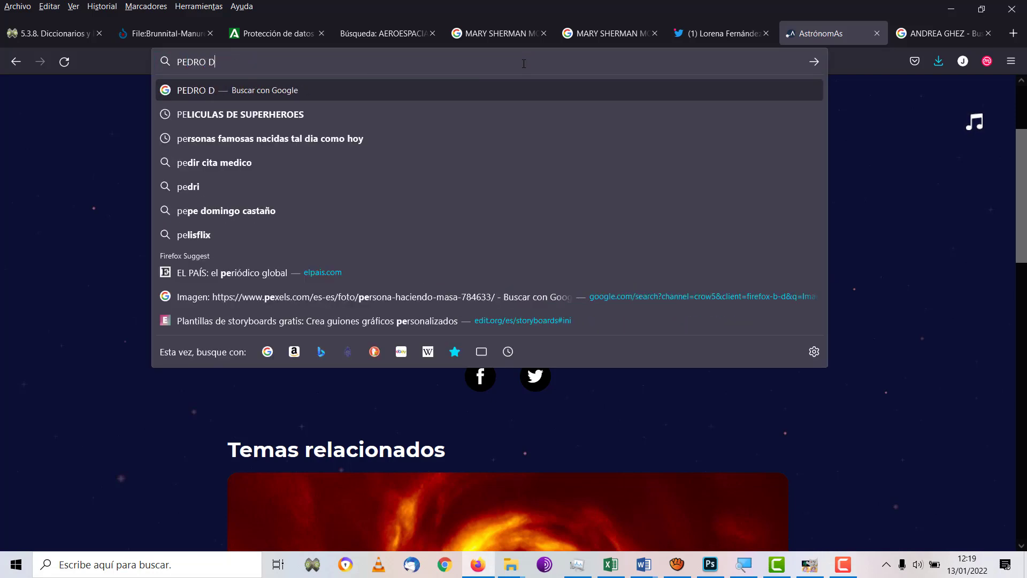
{"action": "type", "text": "UQUE"}
{"action": "key", "text": "Return"}
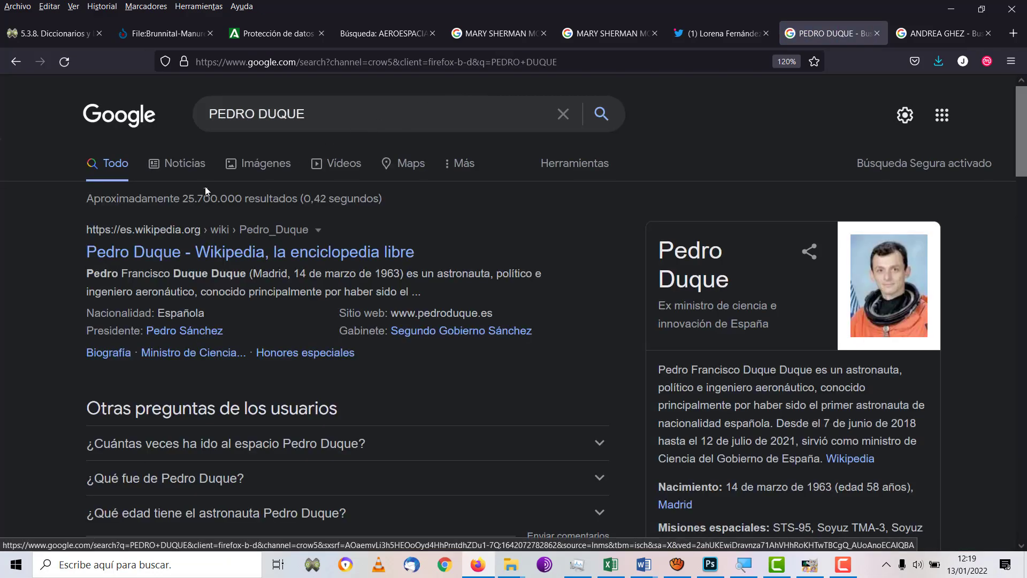
{"action": "left_click", "coordinate": [230, 166]}
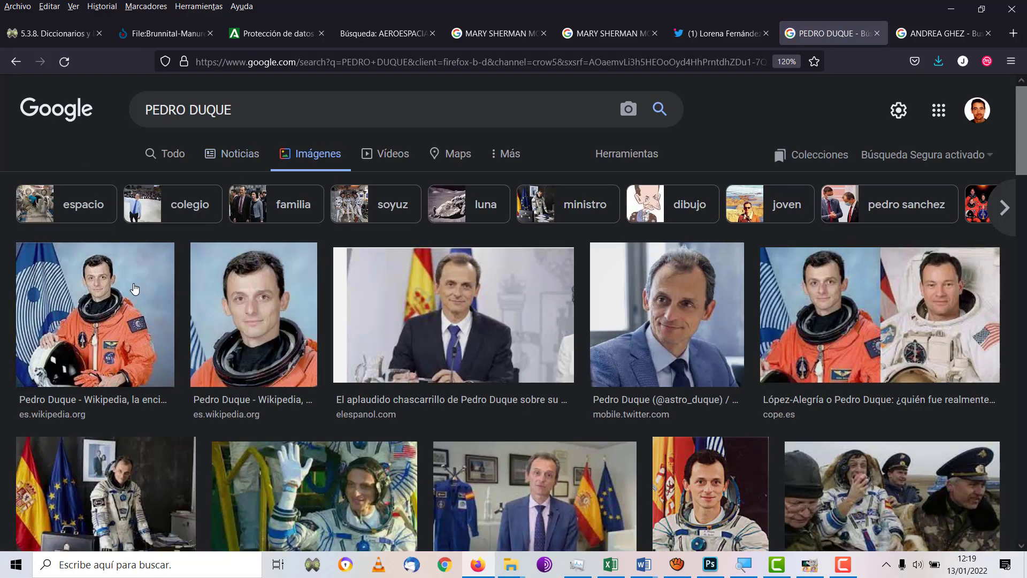
{"action": "left_click", "coordinate": [133, 283]}
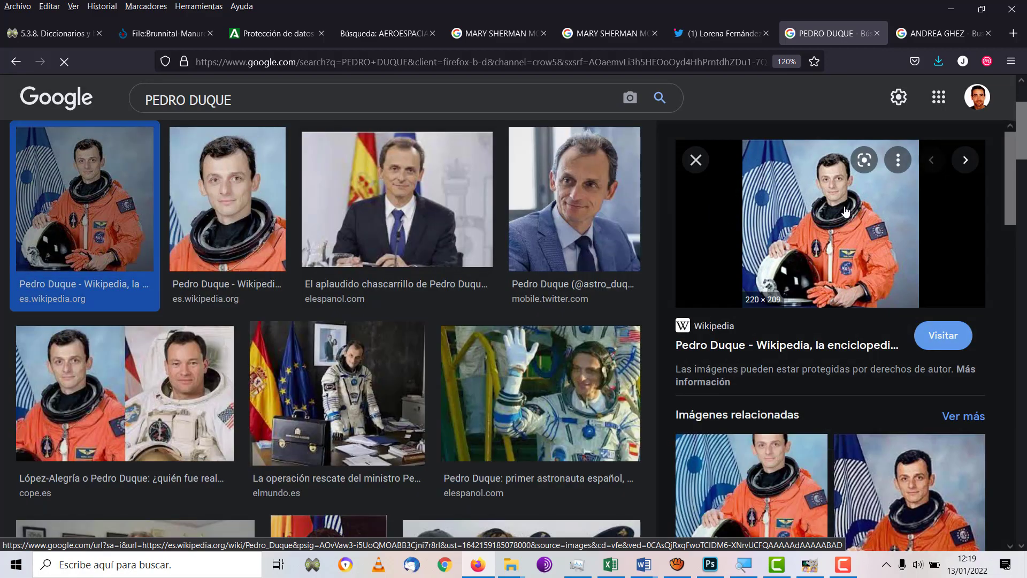
- View the enlarged Wikipedia portrait, then return to the Google image results
{"action": "left_click", "coordinate": [834, 210]}
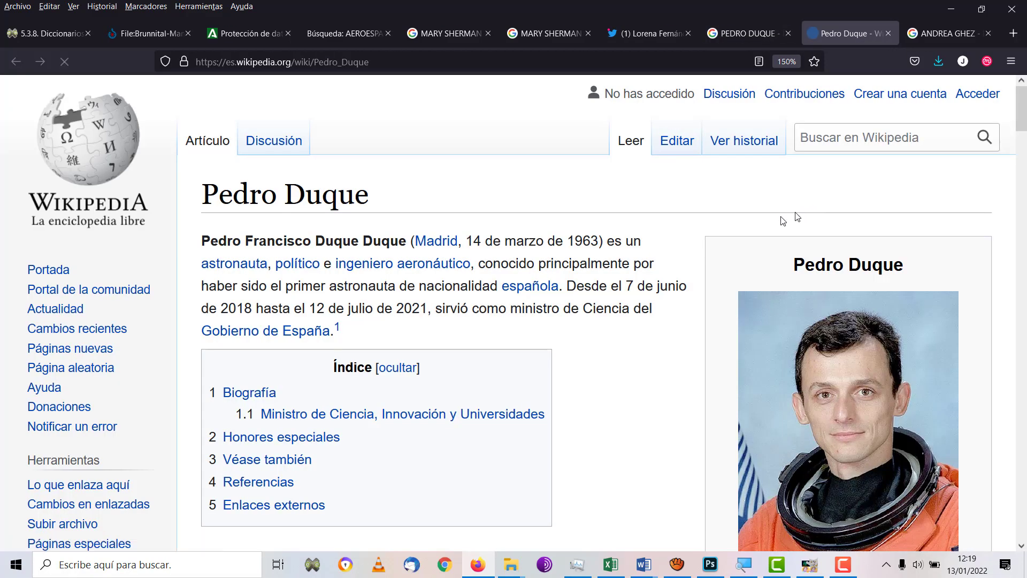
{"action": "scroll", "coordinate": [808, 257], "scroll_direction": "down", "scroll_amount": 4}
{"action": "left_click", "coordinate": [828, 244]}
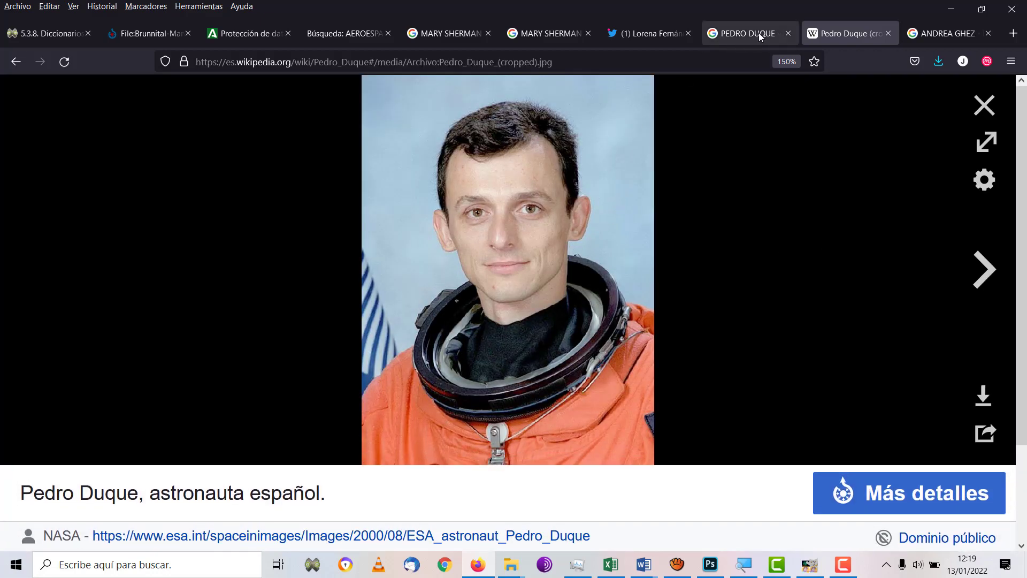
{"action": "left_click", "coordinate": [759, 33]}
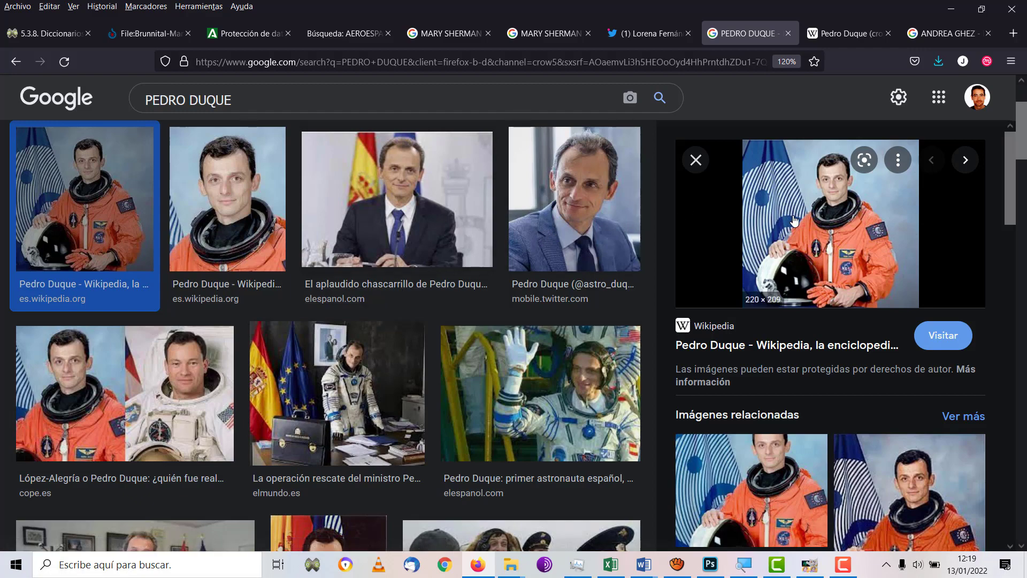
- Preview the larger santandercreativa spacesuit photo and bring up its image actions
{"action": "scroll", "coordinate": [827, 261], "scroll_direction": "down", "scroll_amount": 4}
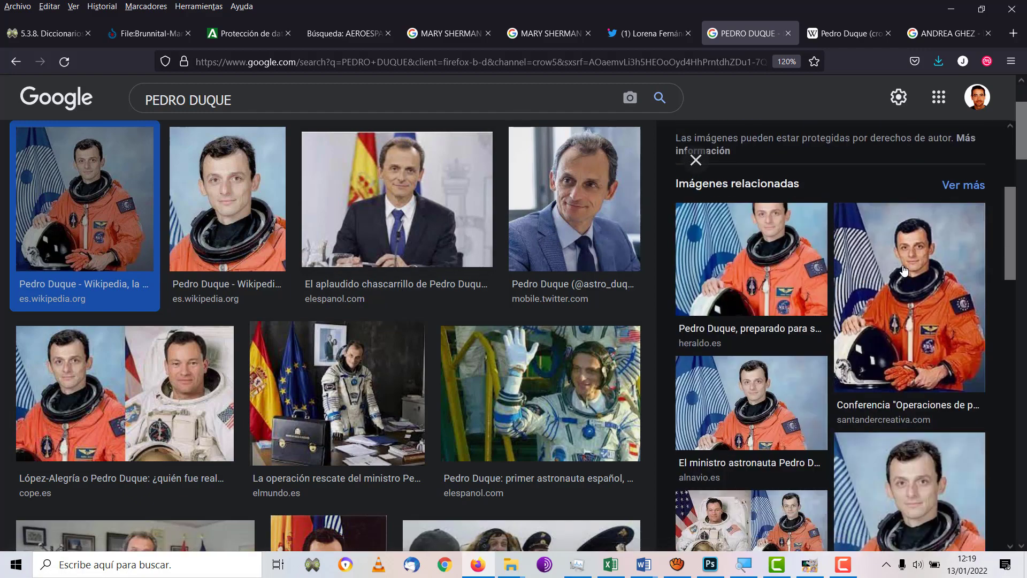
{"action": "left_click", "coordinate": [904, 271]}
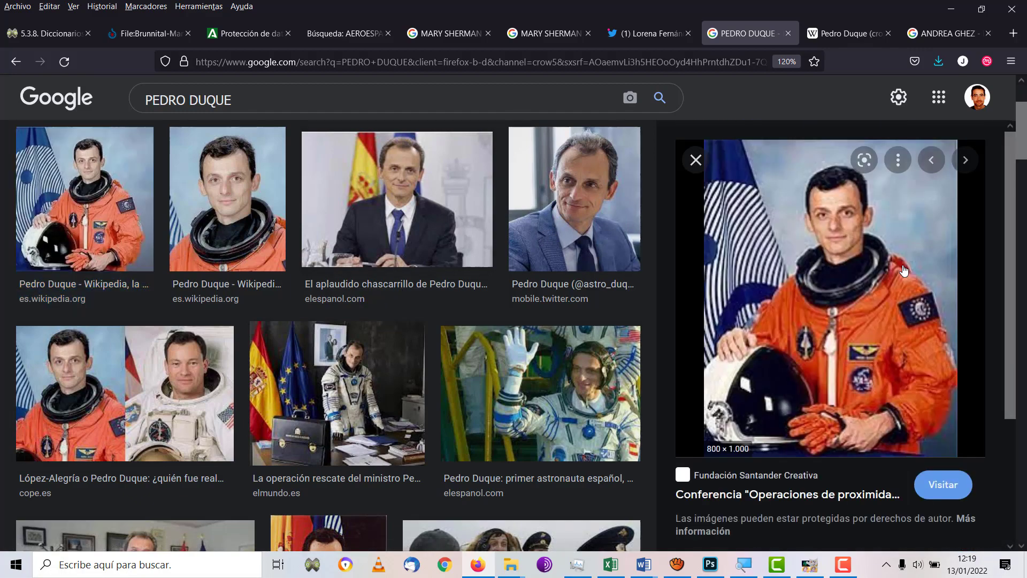
{"action": "right_click", "coordinate": [827, 265]}
- Create a PEDRODUQUE folder inside gimp and save the spacesuit photo there as PEDRODUQUE
{"action": "left_click", "coordinate": [867, 440]}
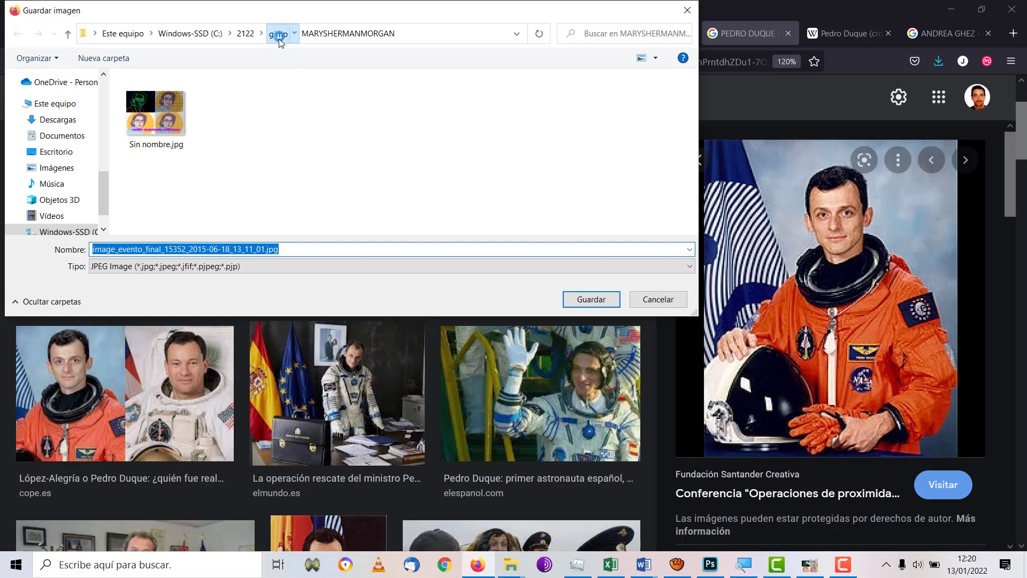
{"action": "left_click", "coordinate": [278, 34]}
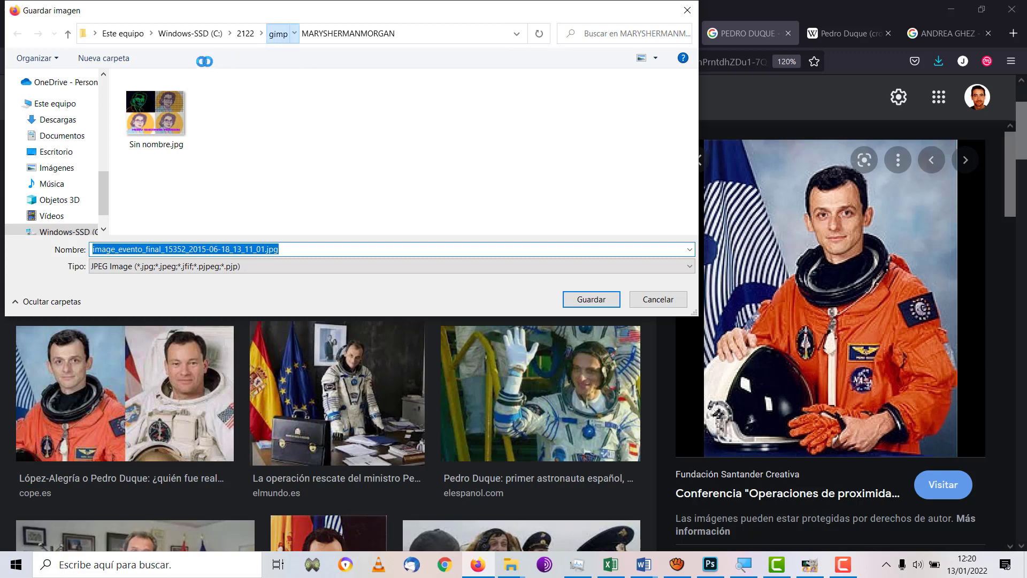
{"action": "left_click", "coordinate": [125, 63]}
{"action": "type", "text": "PE"}
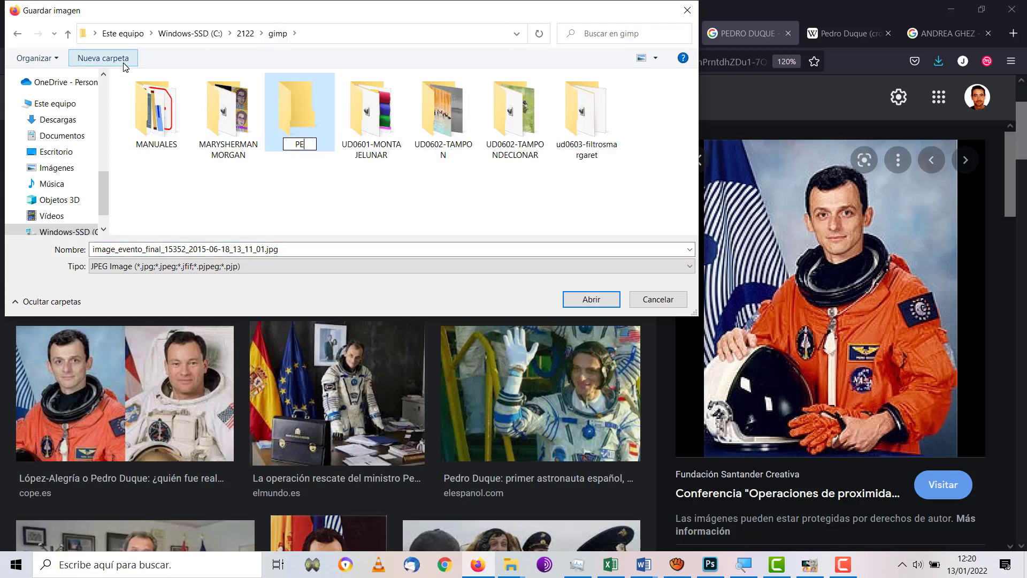
{"action": "type", "text": "DRODUQUE"}
{"action": "key", "text": "Return"}
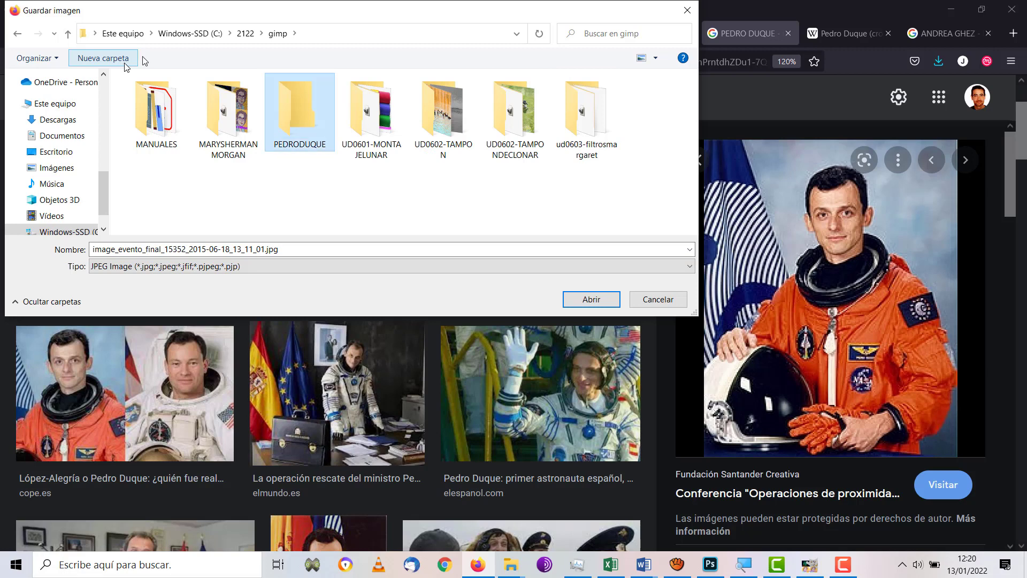
{"action": "double_click", "coordinate": [305, 117]}
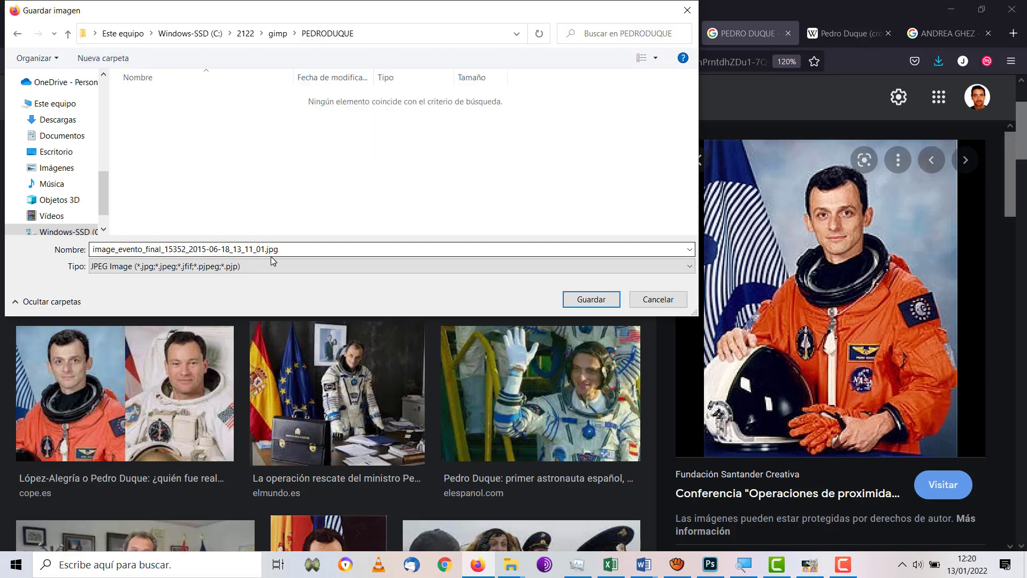
{"action": "type", "text": "PEDRO "}
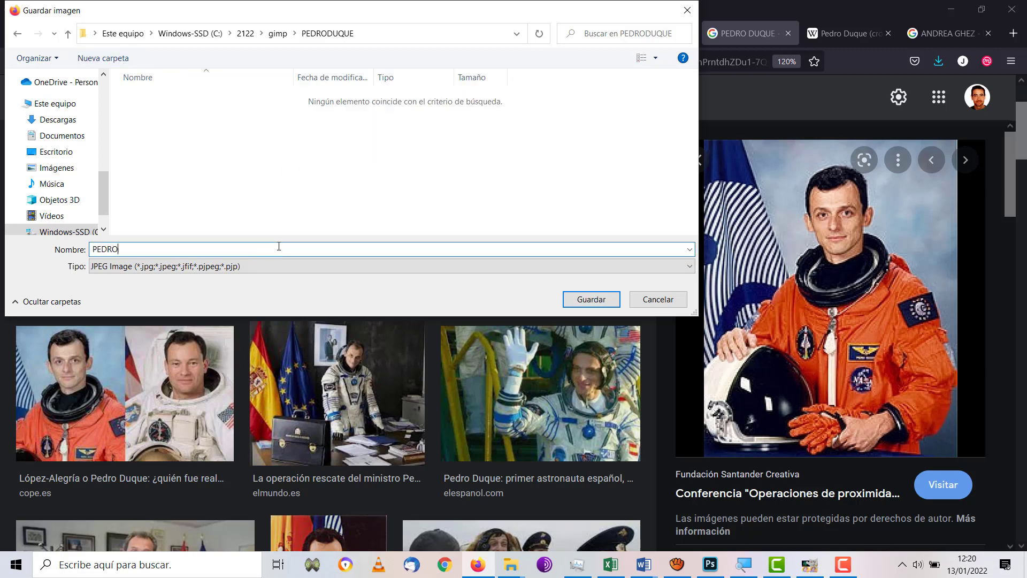
{"action": "type", "text": "DUQUE"}
{"action": "key", "text": "Return"}
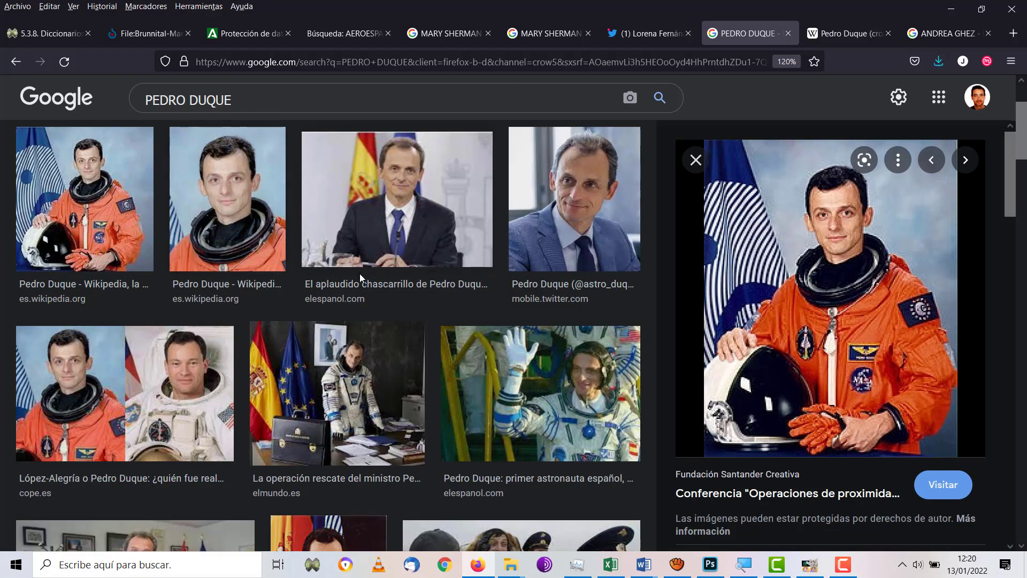
{"action": "mouse_move", "coordinate": [510, 564]}
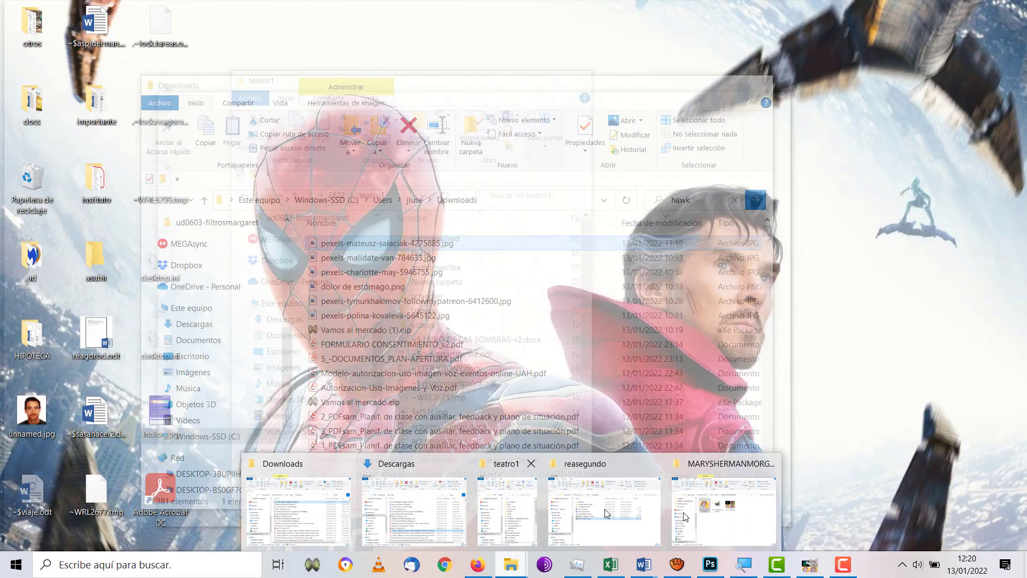
- In Explorer, open gimp\PEDRODUQUE\PEDRODUQUE.jpg with GIMP via Abrir con
{"action": "left_click", "coordinate": [686, 517]}
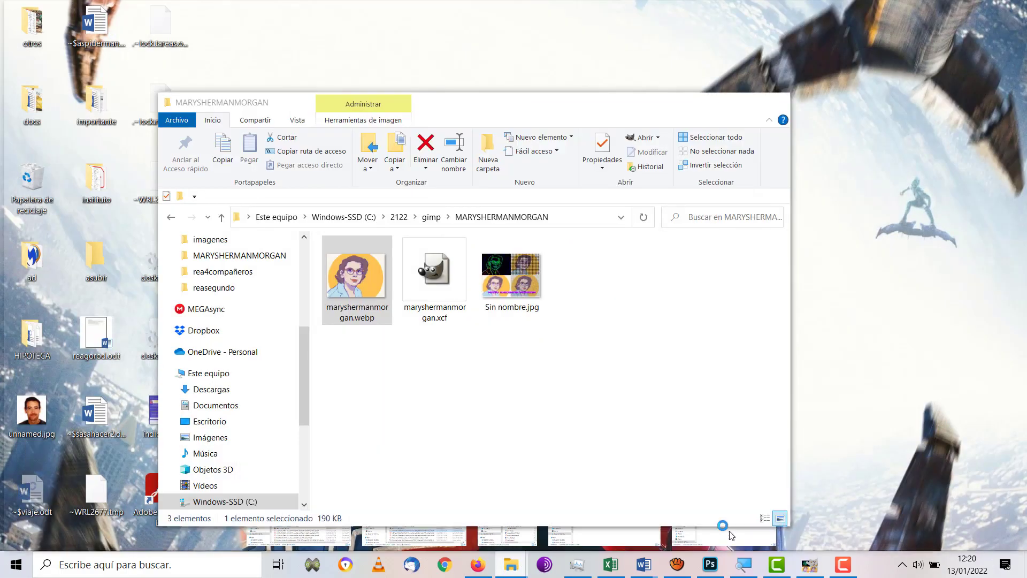
{"action": "left_click", "coordinate": [432, 216]}
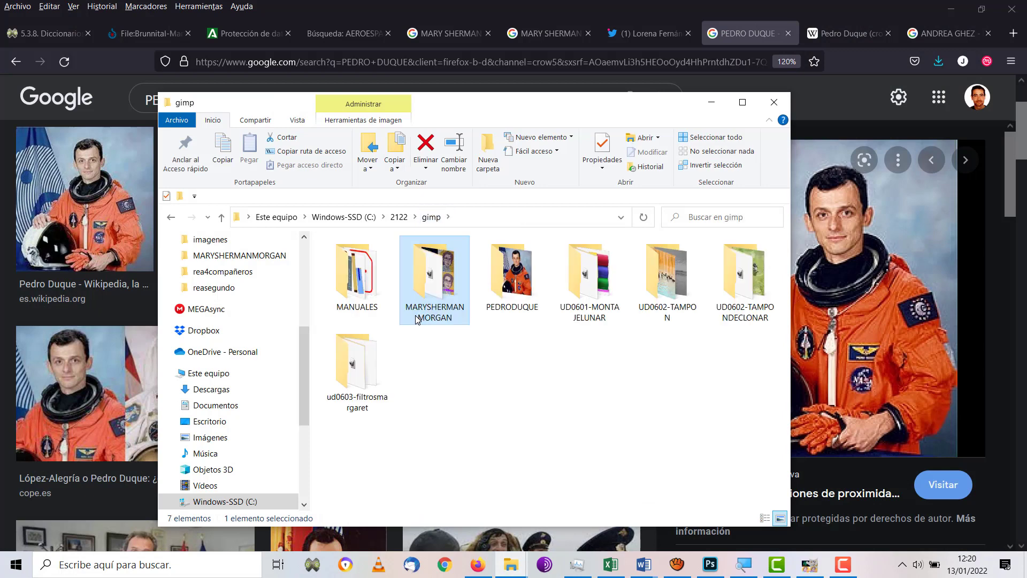
{"action": "left_click", "coordinate": [517, 291]}
{"action": "double_click", "coordinate": [517, 290]}
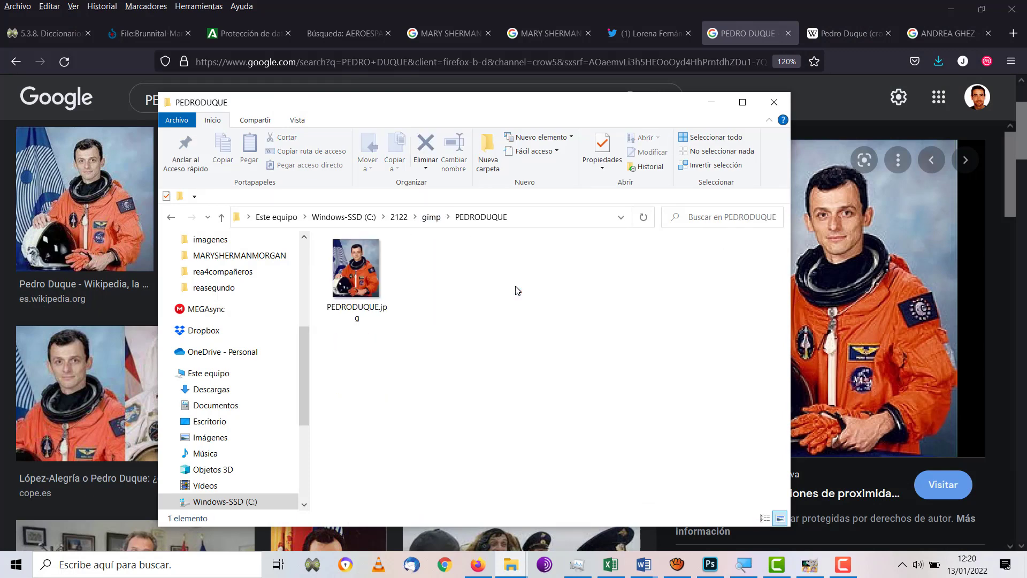
{"action": "left_click", "coordinate": [361, 283]}
{"action": "right_click", "coordinate": [361, 283]}
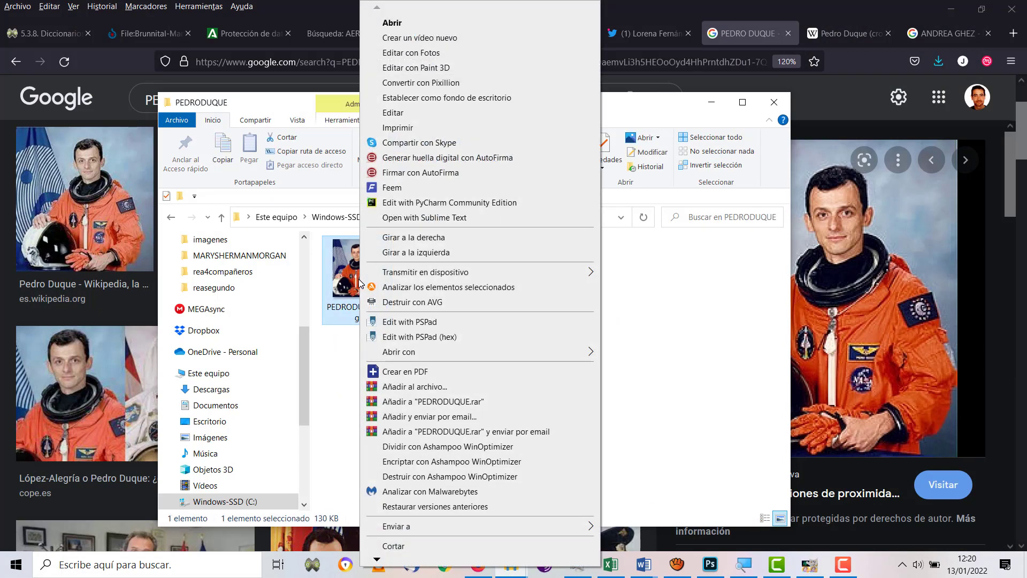
{"action": "mouse_move", "coordinate": [399, 351]}
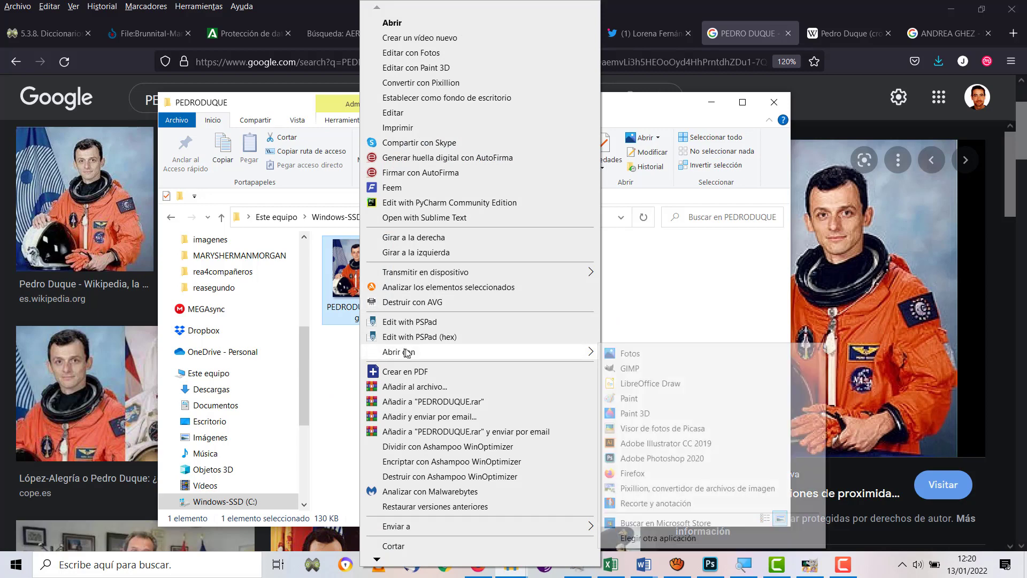
{"action": "left_click", "coordinate": [625, 364]}
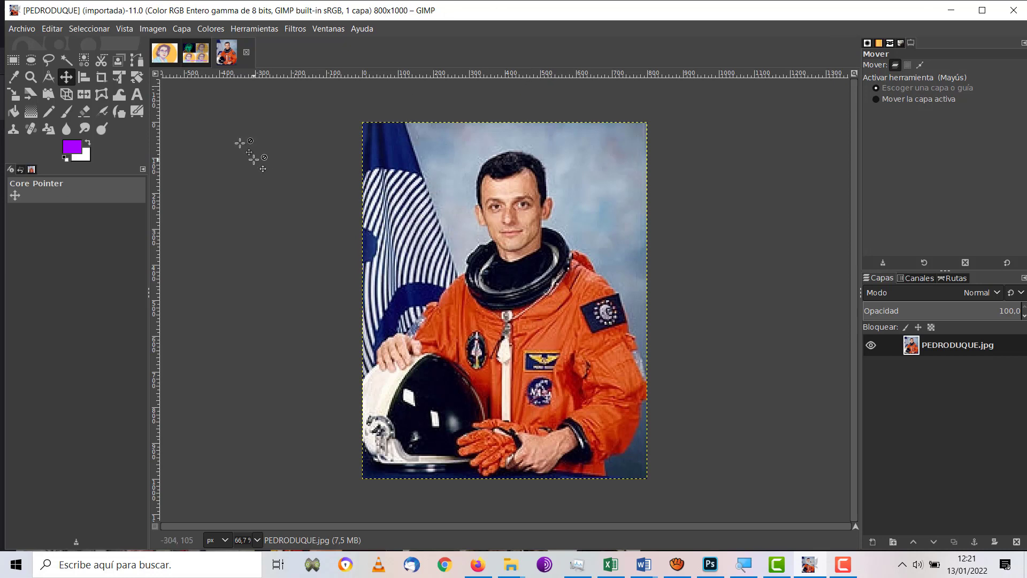
- Review the 800×1000 size in Tamaño del lienzo and cancel without changes
{"action": "left_click", "coordinate": [153, 28]}
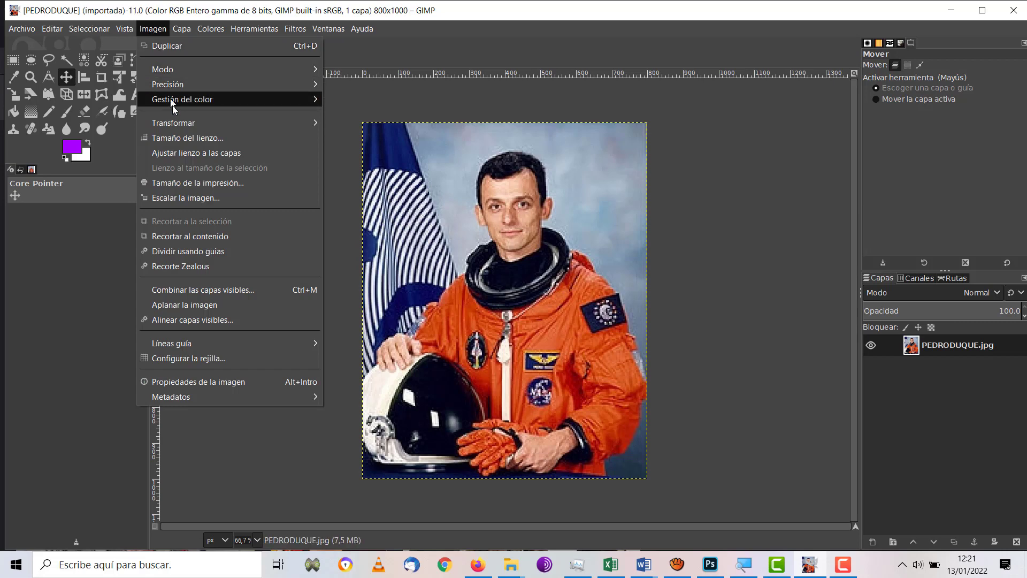
{"action": "left_click", "coordinate": [179, 138]}
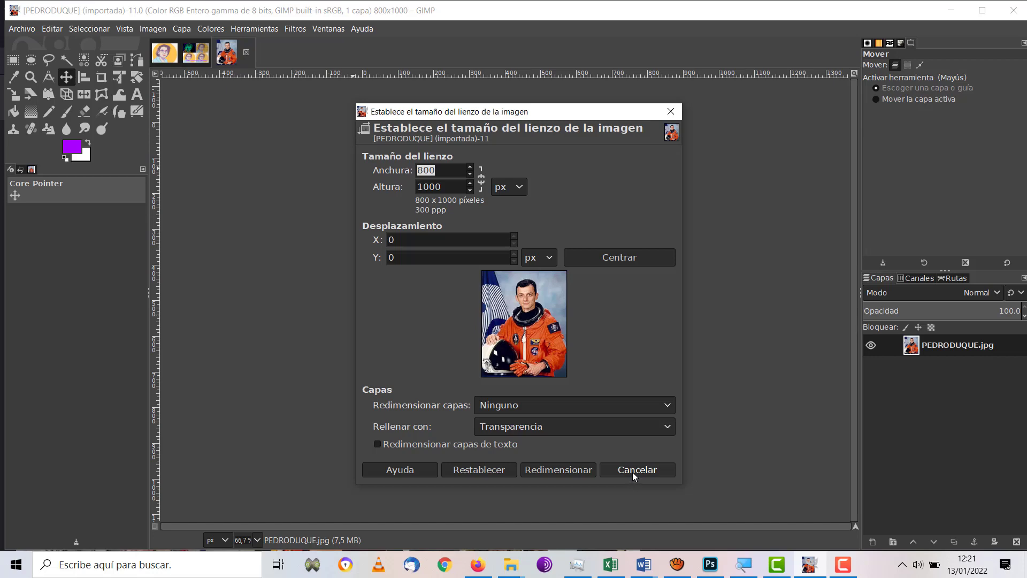
{"action": "left_click", "coordinate": [632, 471]}
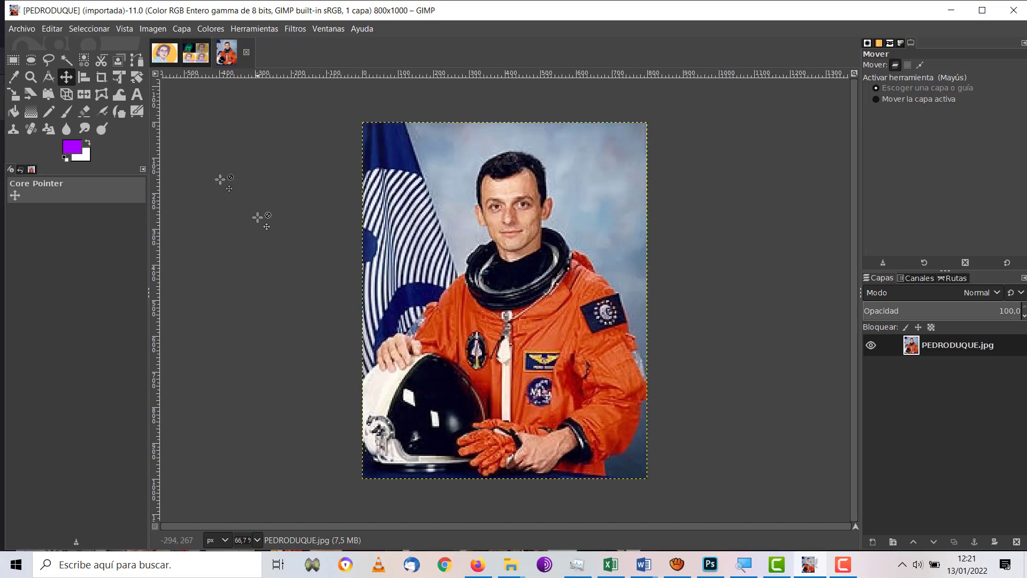
- Create a new blank image 1600 wide by 2000 high
{"action": "left_click", "coordinate": [23, 31]}
{"action": "left_click", "coordinate": [32, 45]}
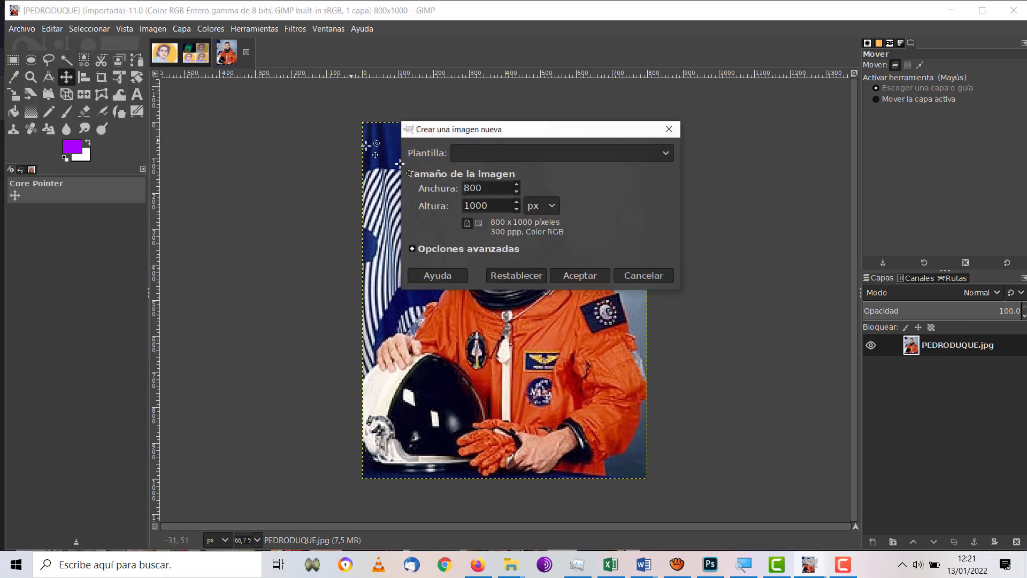
{"action": "left_click_drag", "start_coordinate": [483, 187], "coordinate": [438, 188]}
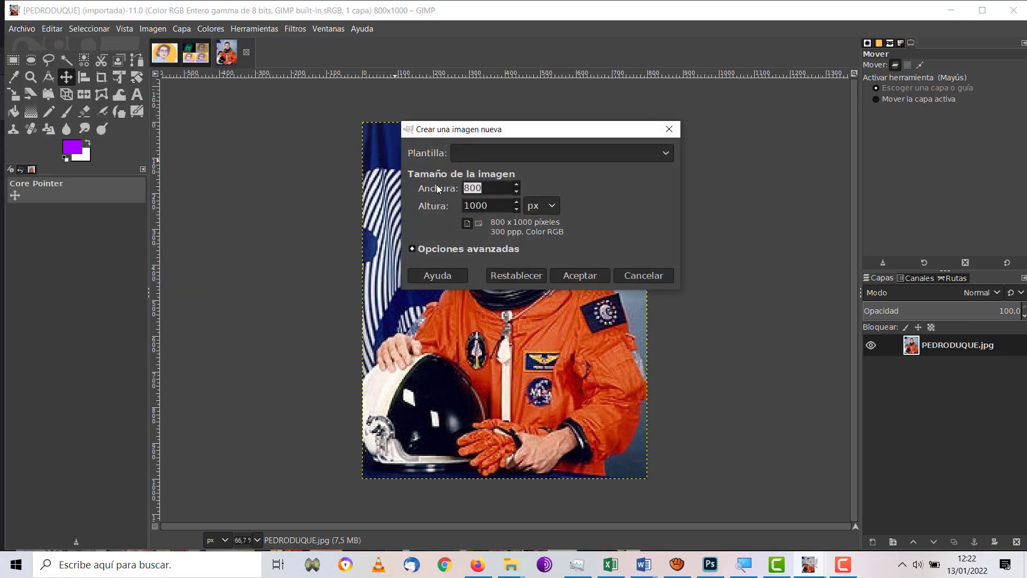
{"action": "type", "text": "1600"}
{"action": "key", "text": "Tab"}
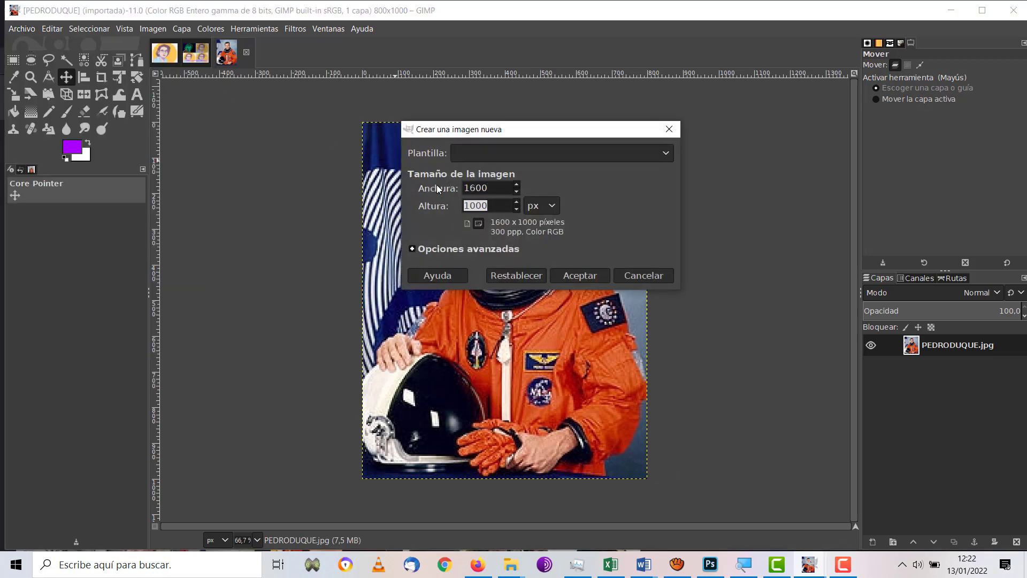
{"action": "type", "text": "2000"}
{"action": "left_click", "coordinate": [591, 274]}
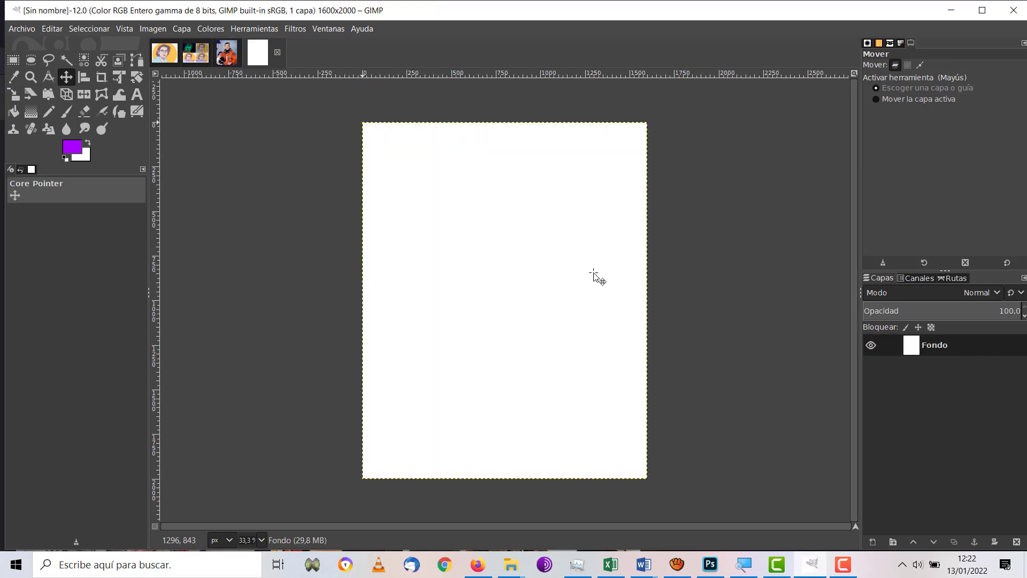
- Close the marysherman portrait, then close the Mary Sherman Morgan collage, saving it as XCF
{"action": "left_click", "coordinate": [171, 51]}
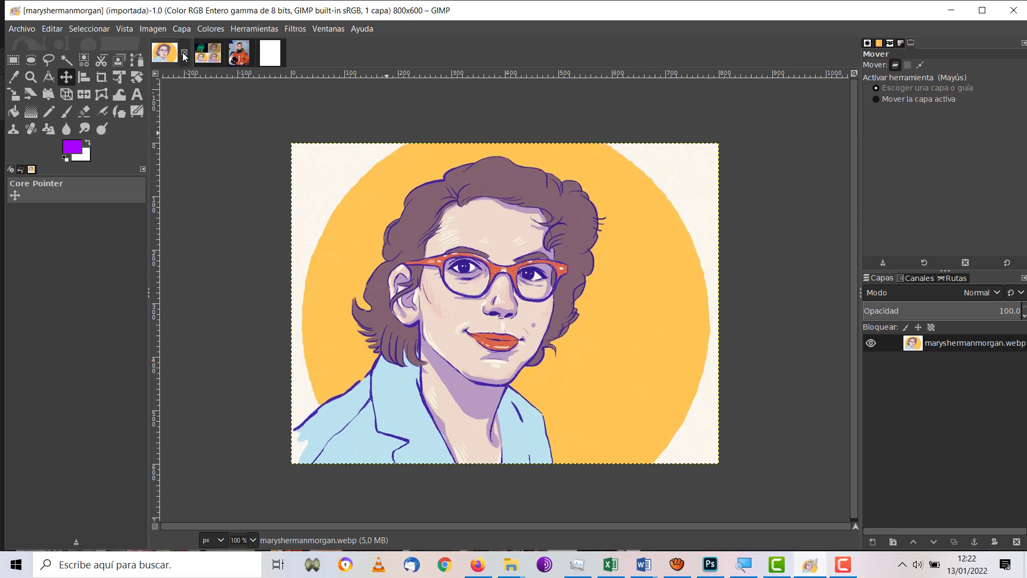
{"action": "left_click", "coordinate": [184, 52]}
{"action": "left_click", "coordinate": [184, 53]}
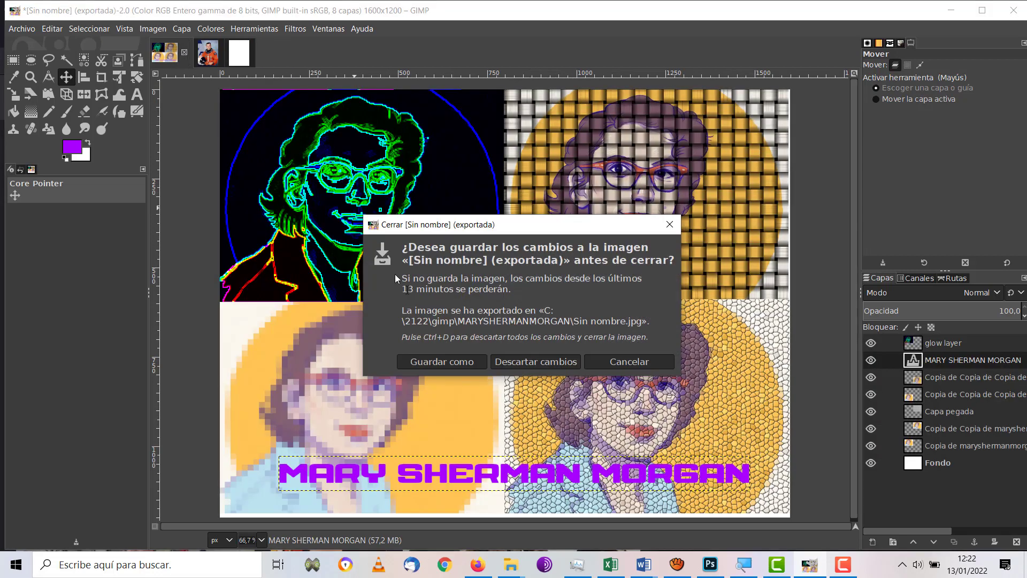
{"action": "left_click", "coordinate": [464, 367]}
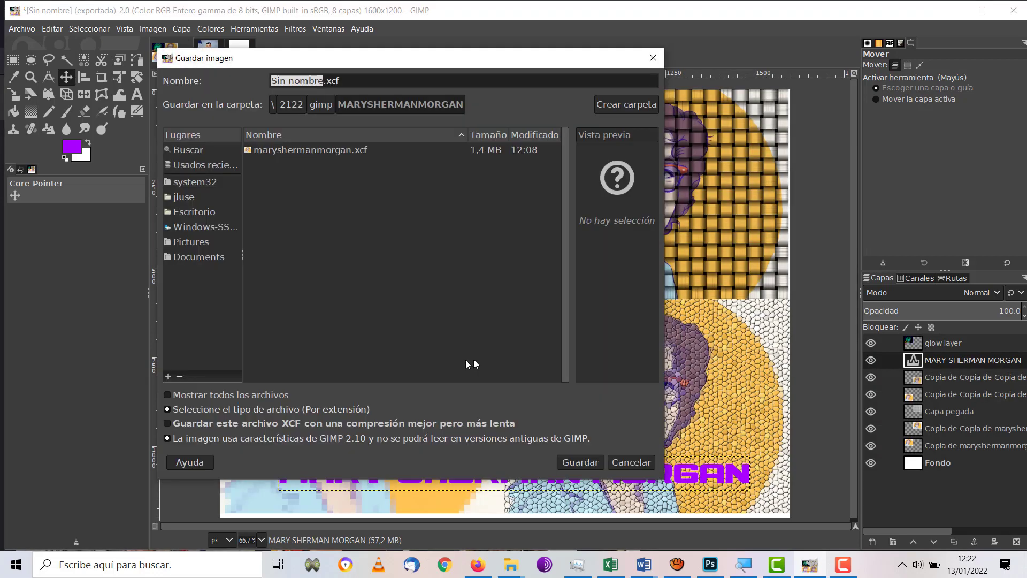
{"action": "left_click", "coordinate": [587, 463]}
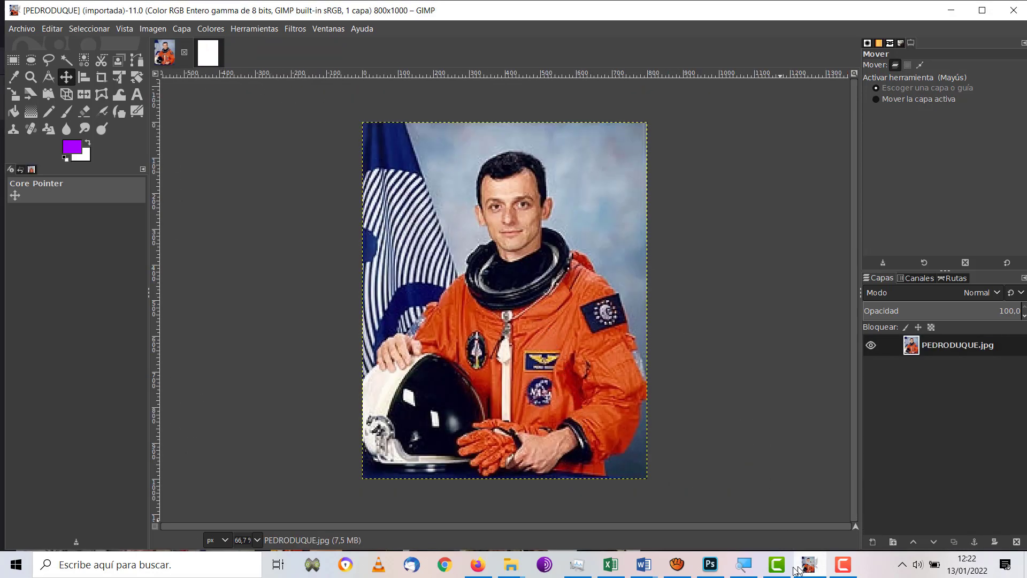
- Copy PEDRODUQUE.jpg with Editar > Copiar and switch to the blank 1600×2000 canvas
{"action": "left_click", "coordinate": [744, 564]}
{"action": "left_click", "coordinate": [455, 374]}
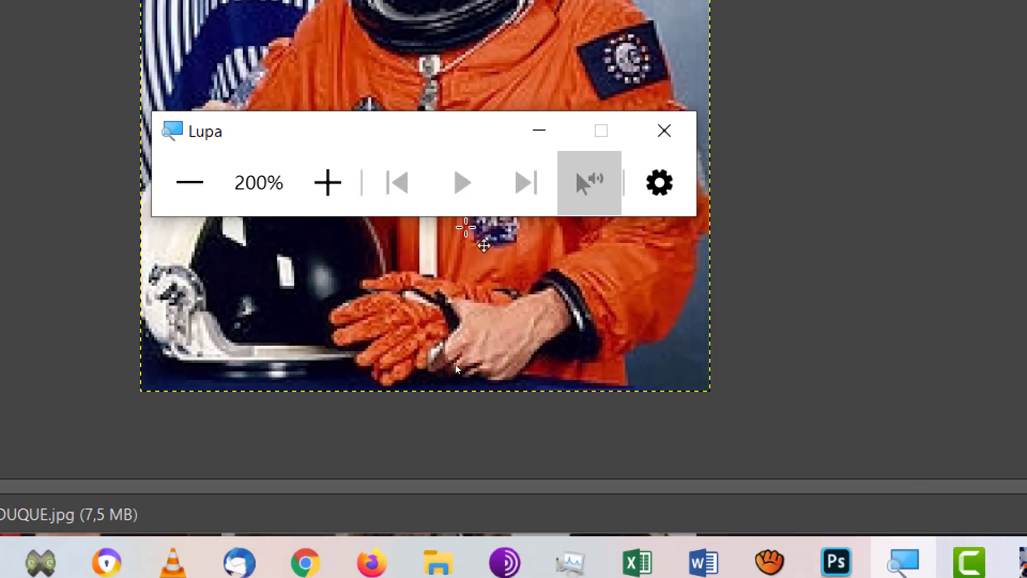
{"action": "left_click", "coordinate": [387, 374]}
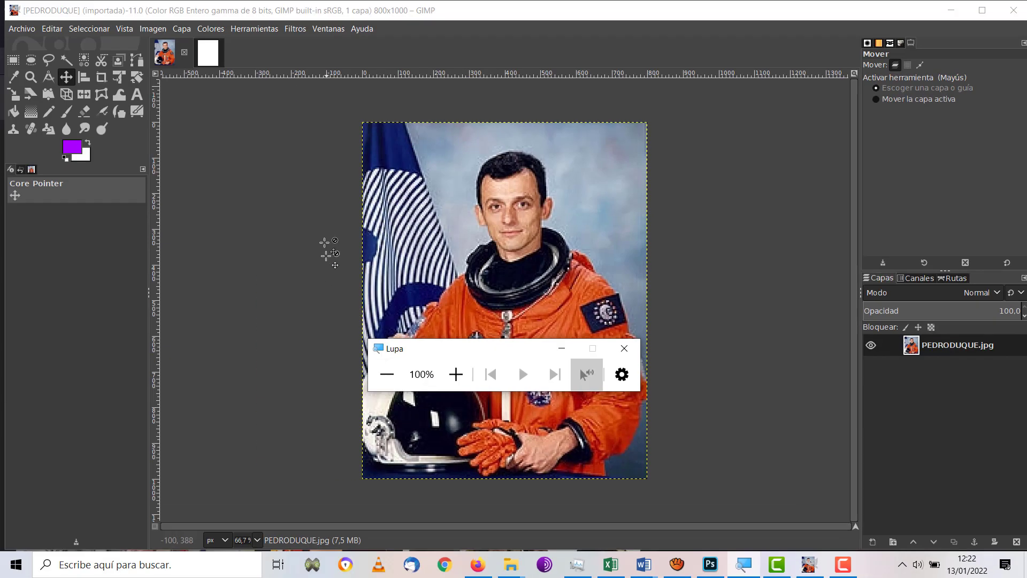
{"action": "left_click", "coordinate": [206, 59]}
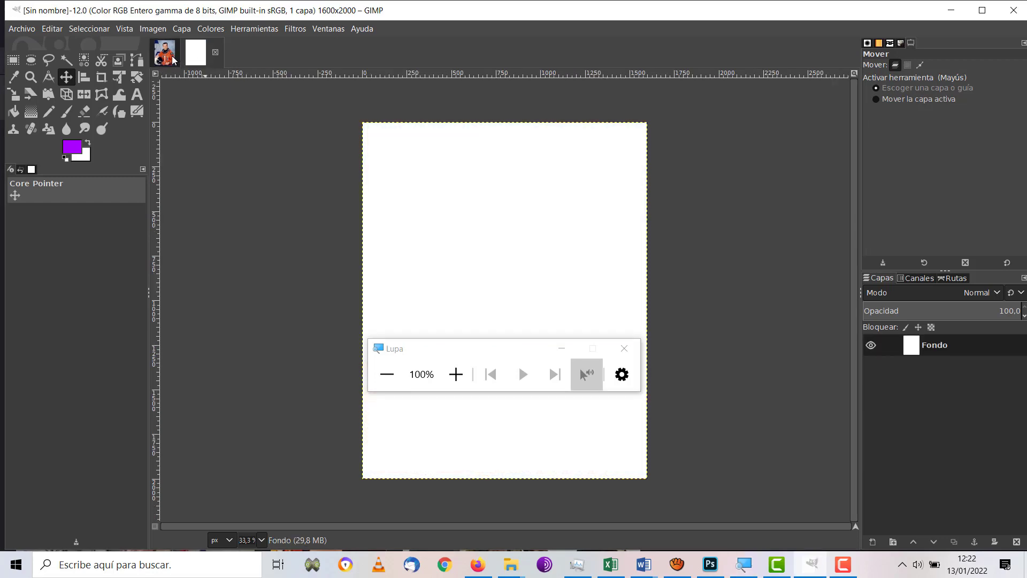
{"action": "left_click", "coordinate": [171, 56]}
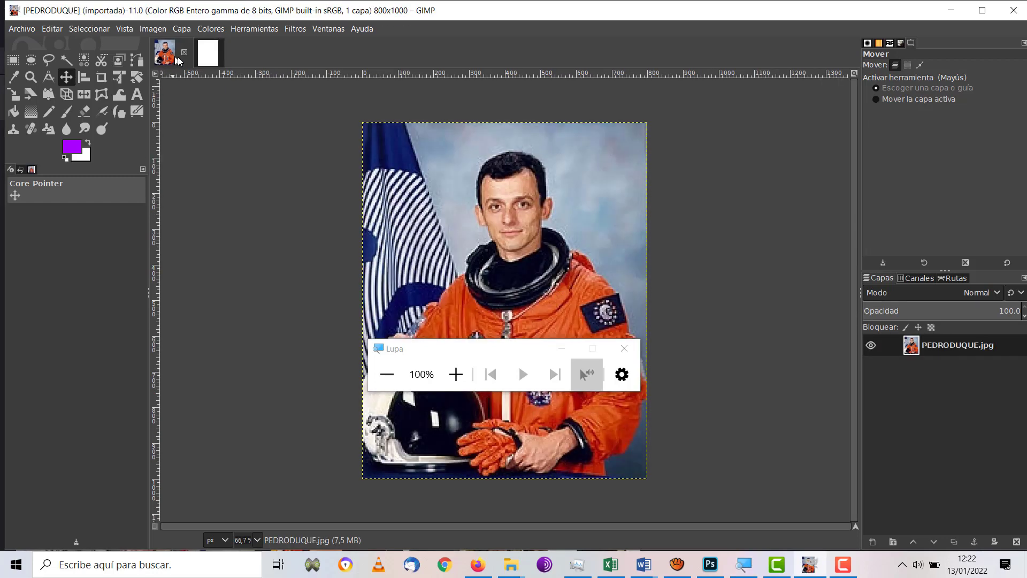
{"action": "left_click", "coordinate": [57, 28]}
{"action": "left_click", "coordinate": [69, 113]}
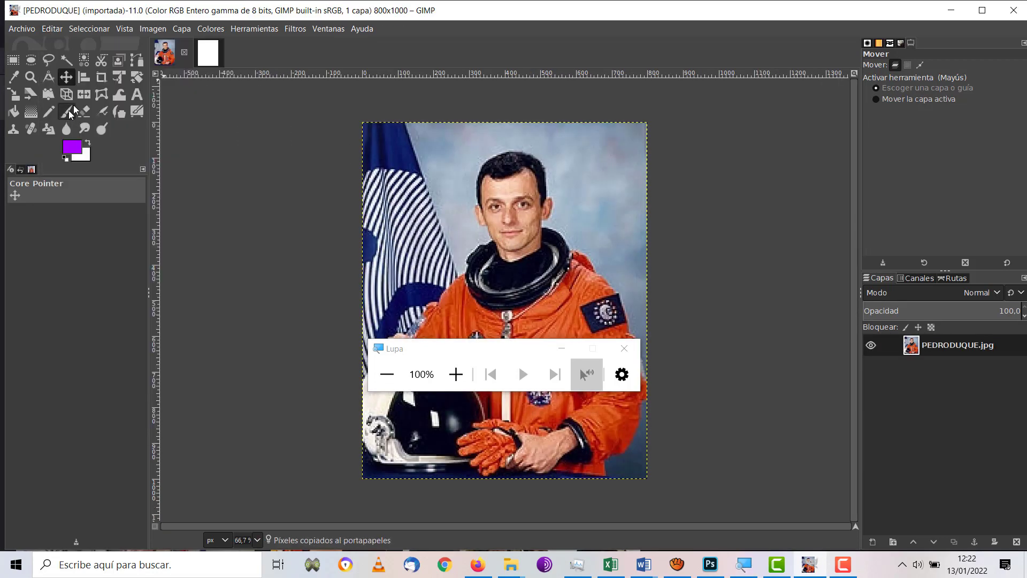
{"action": "left_click", "coordinate": [204, 60]}
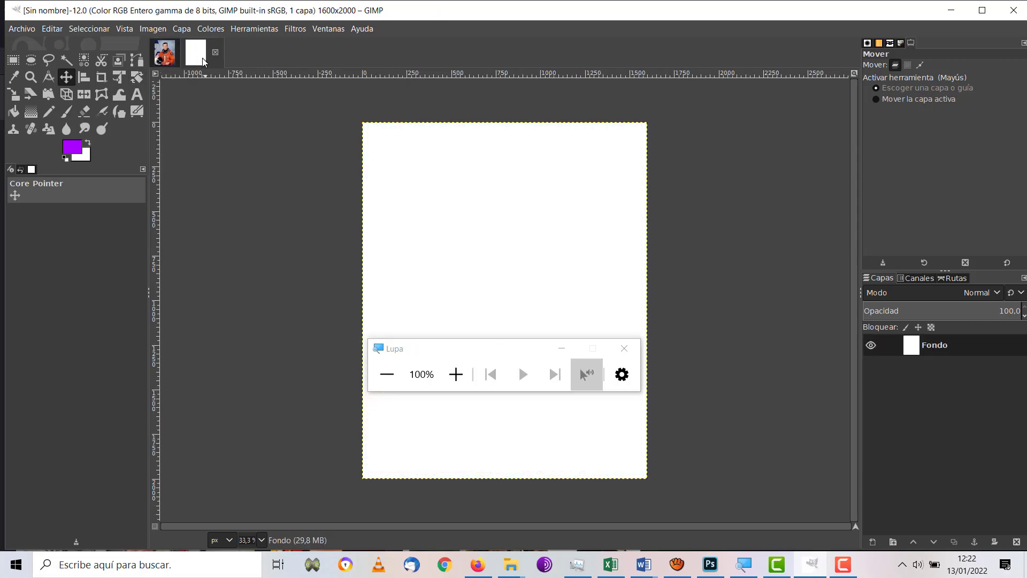
{"action": "left_click", "coordinate": [56, 29]}
{"action": "mouse_move", "coordinate": [76, 204]}
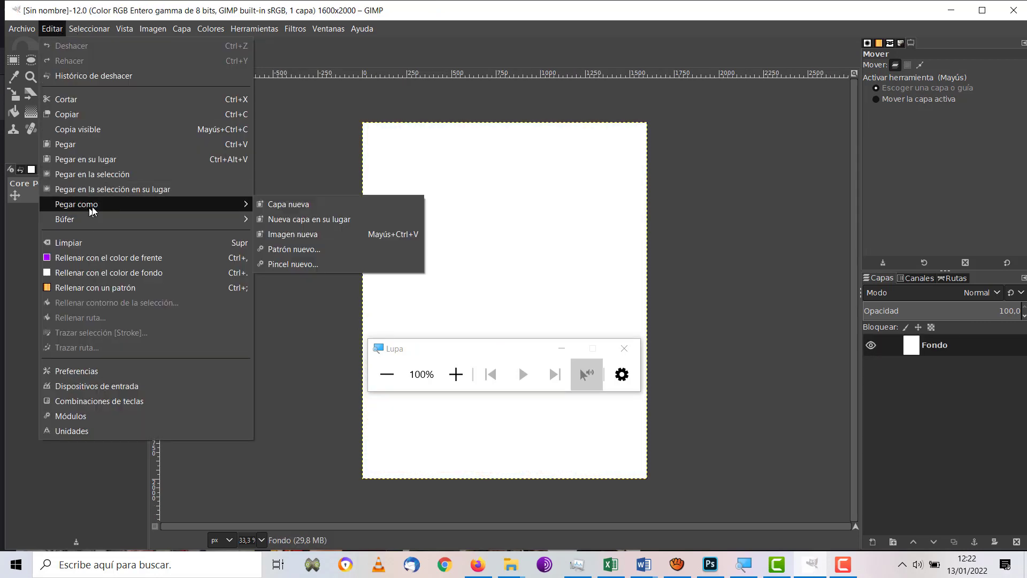
- Paste two astronaut copies as new layers into the top-left and top-right quarters
{"action": "left_click", "coordinate": [284, 205]}
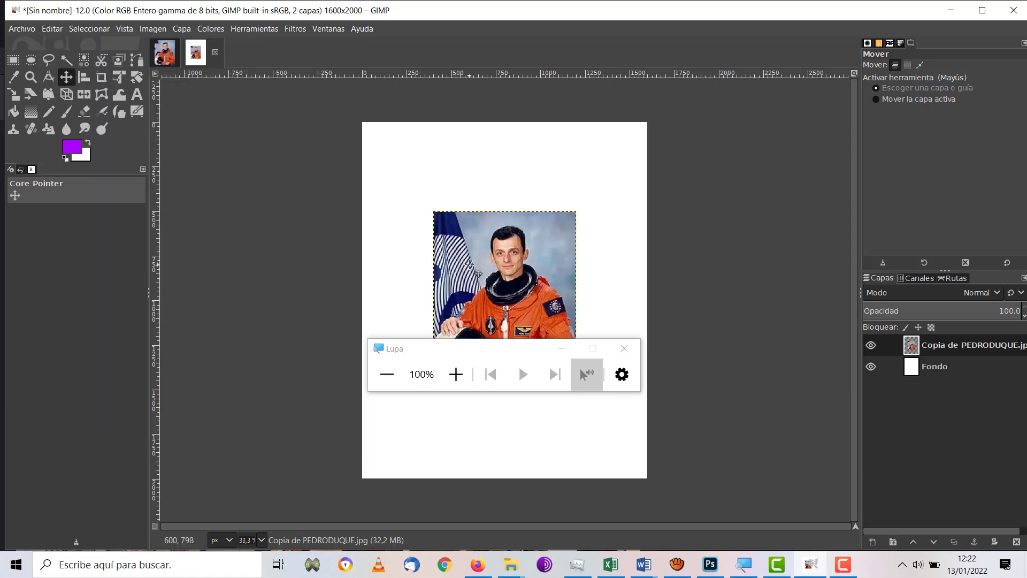
{"action": "left_click_drag", "start_coordinate": [478, 273], "coordinate": [407, 184]}
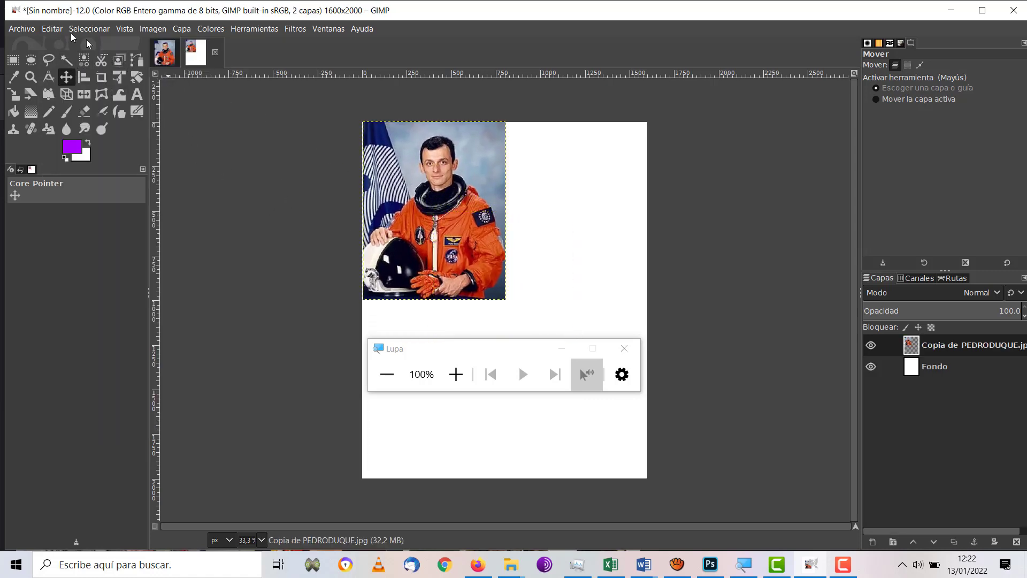
{"action": "left_click", "coordinate": [52, 28]}
{"action": "mouse_move", "coordinate": [76, 203]}
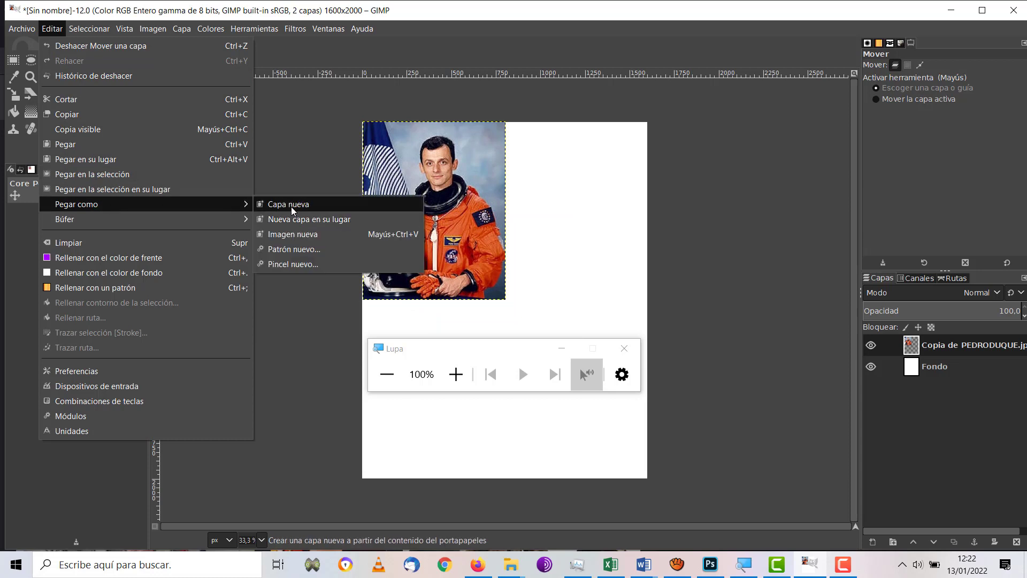
{"action": "left_click", "coordinate": [292, 206]}
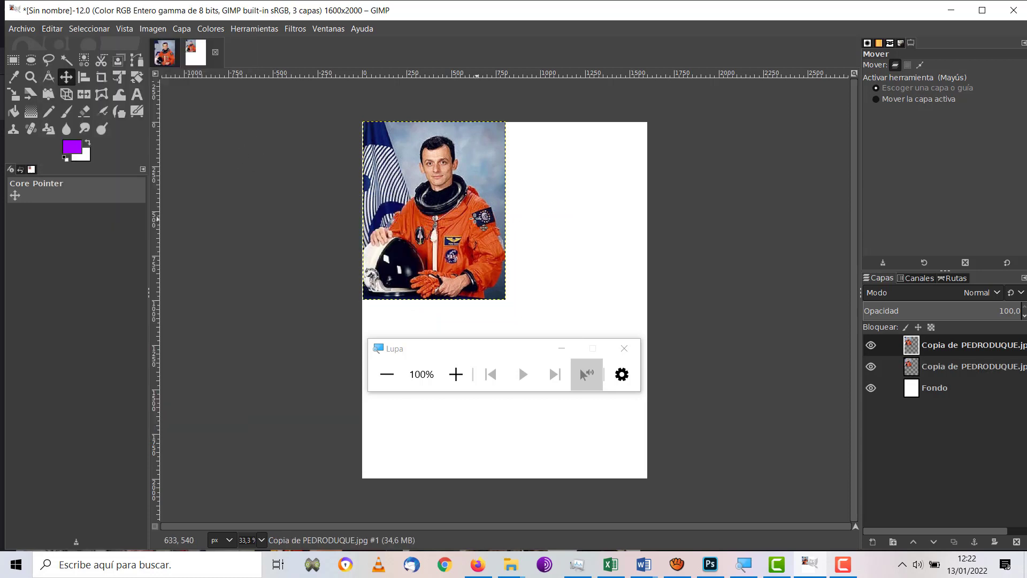
{"action": "left_click_drag", "start_coordinate": [473, 218], "coordinate": [616, 220]}
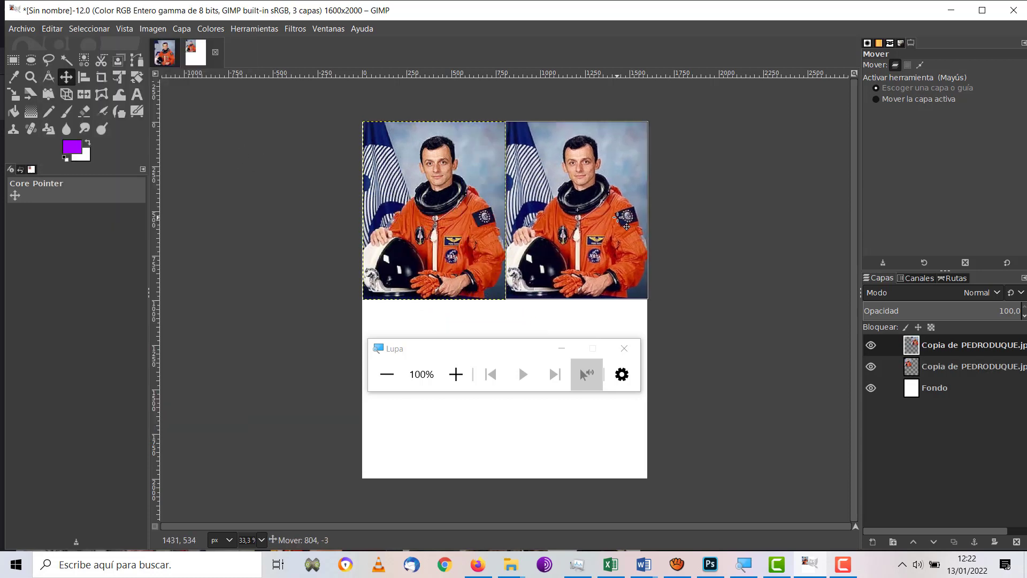
{"action": "left_click_drag", "start_coordinate": [616, 220], "coordinate": [615, 218]}
- Paste two more copies as layers into the bottom-left and bottom-right quarters
{"action": "left_click", "coordinate": [51, 28]}
{"action": "mouse_move", "coordinate": [76, 203]}
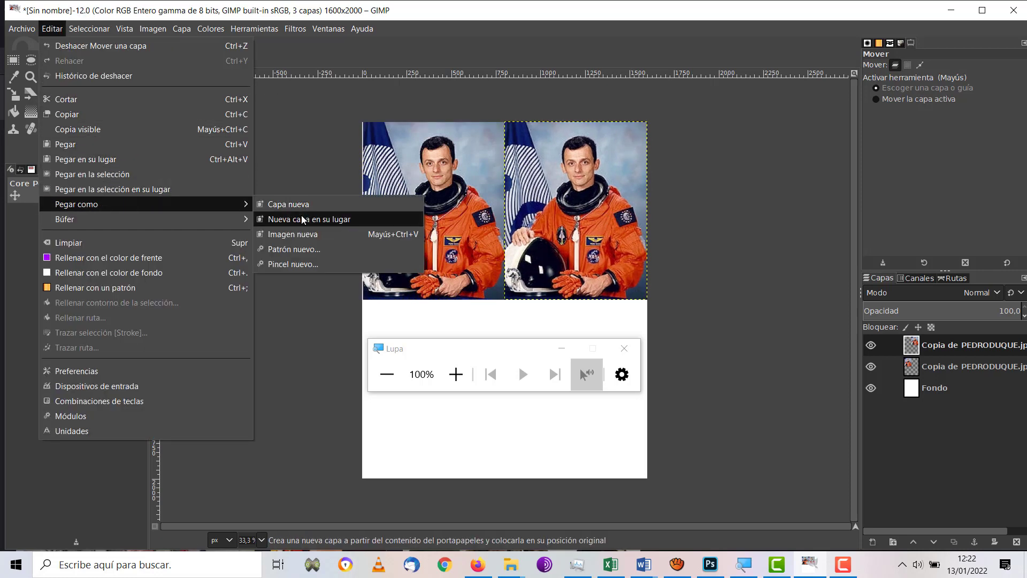
{"action": "left_click", "coordinate": [298, 219]}
{"action": "left_click_drag", "start_coordinate": [549, 272], "coordinate": [407, 448]}
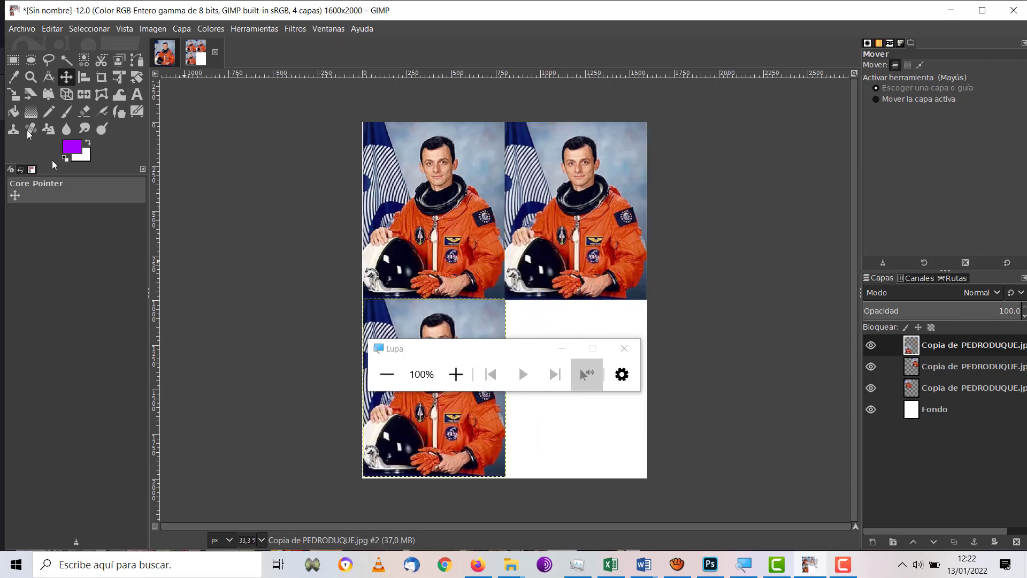
{"action": "left_click", "coordinate": [46, 30]}
{"action": "mouse_move", "coordinate": [76, 204]}
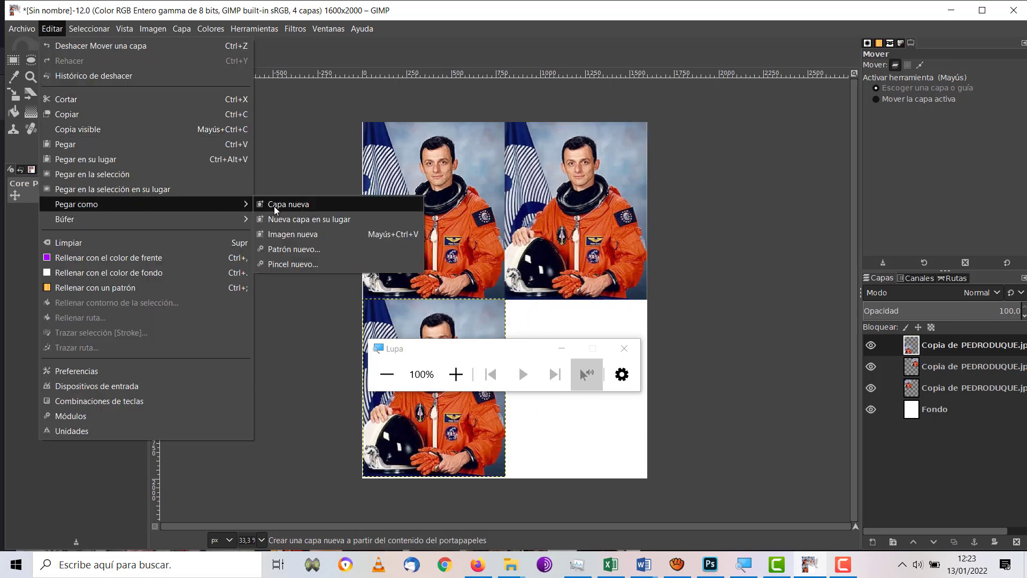
{"action": "left_click", "coordinate": [276, 206]}
{"action": "mouse_move", "coordinate": [446, 321]}
{"action": "left_mouse_down"}
{"action": "mouse_move", "coordinate": [594, 325]}
{"action": "mouse_move", "coordinate": [584, 322]}
{"action": "left_mouse_up"}
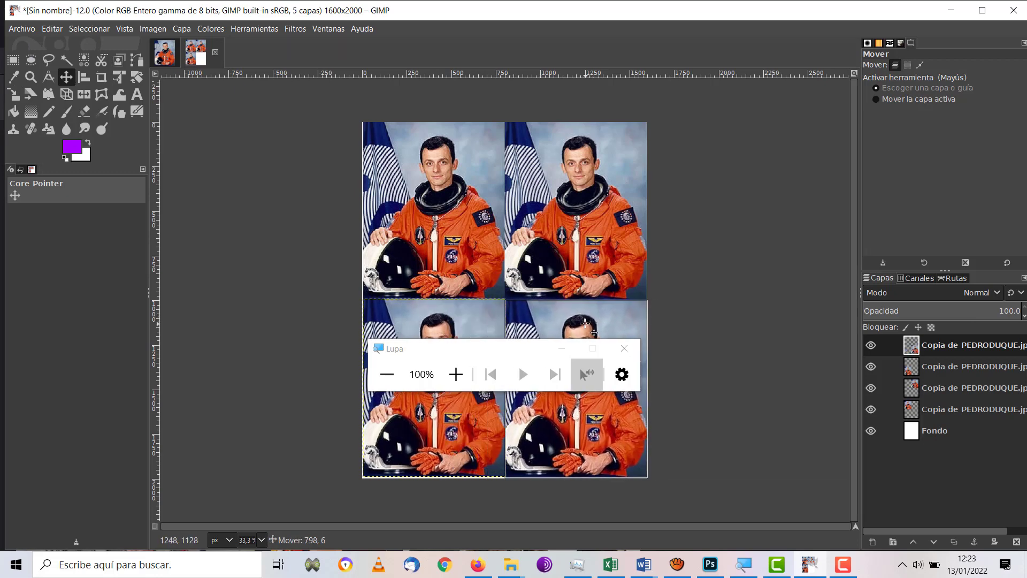
- Apply Ruido > Desordenar noise to the top-left astronaut tile's layer
{"action": "left_click", "coordinate": [456, 374]}
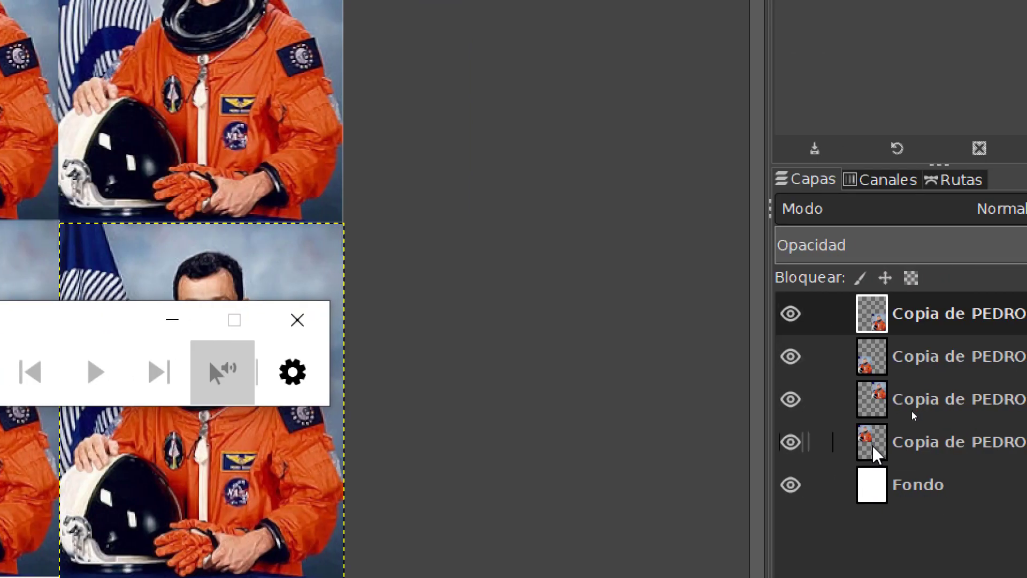
{"action": "left_click", "coordinate": [872, 452]}
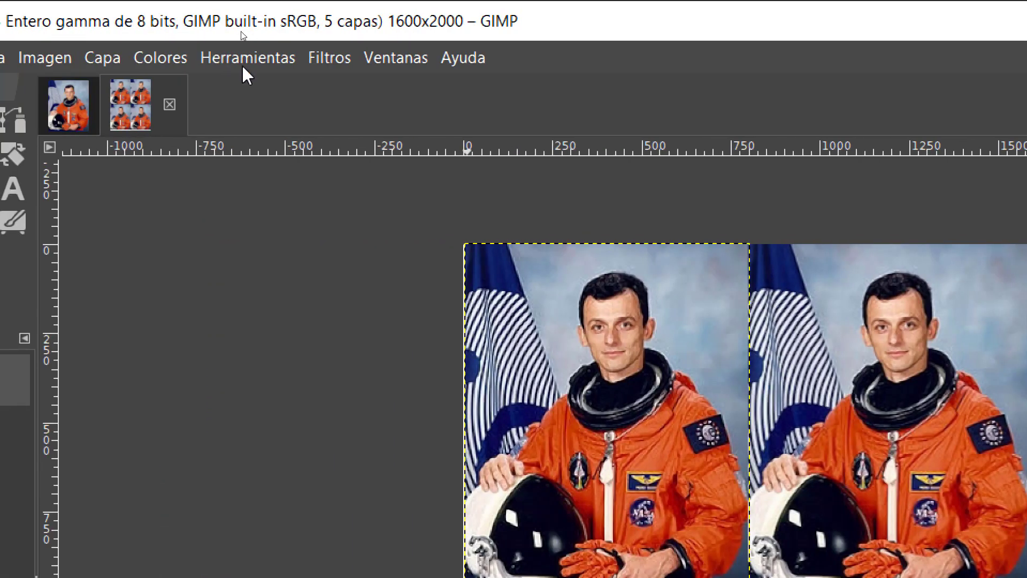
{"action": "left_click", "coordinate": [337, 58]}
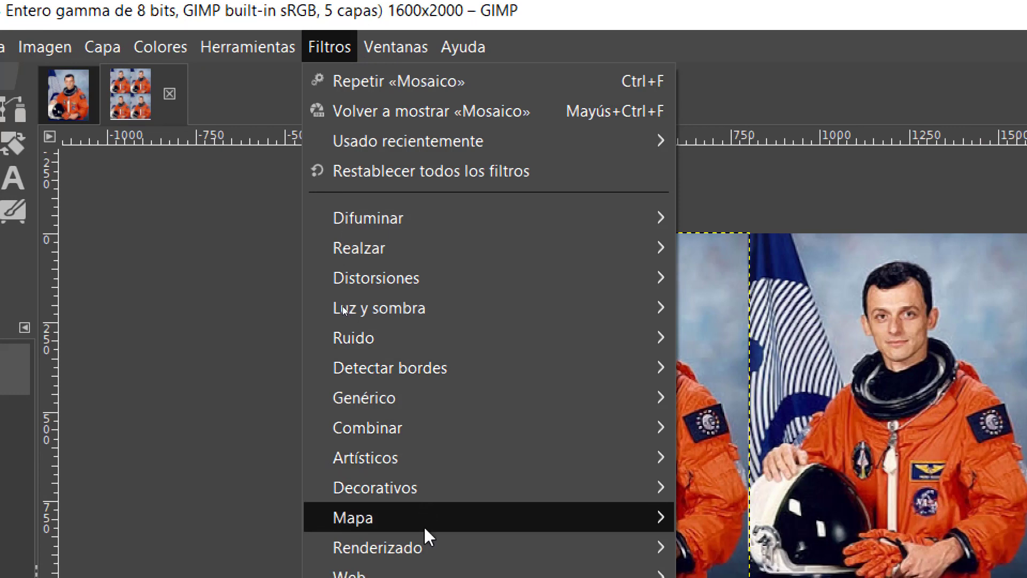
{"action": "mouse_move", "coordinate": [353, 248]}
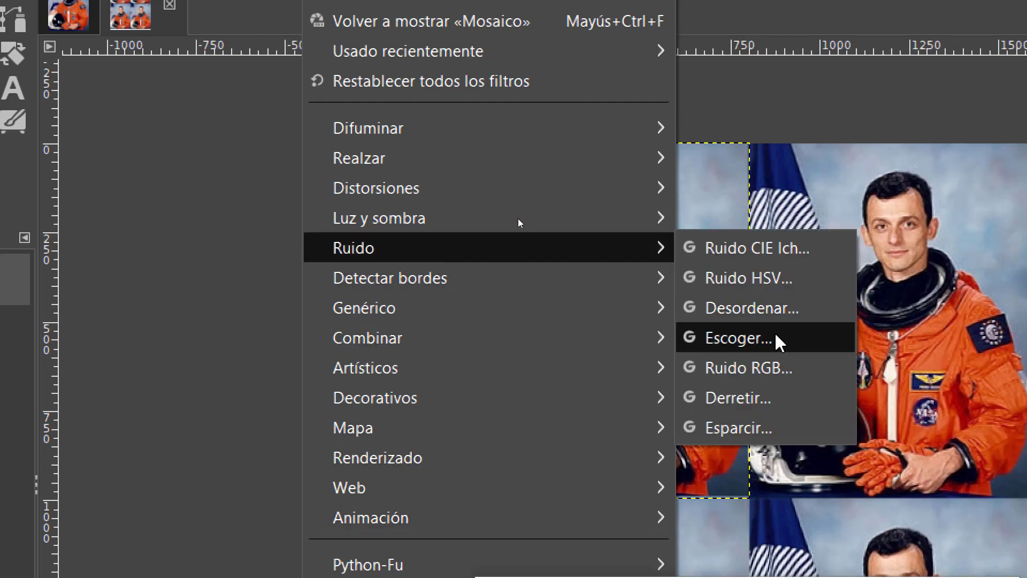
{"action": "left_click", "coordinate": [751, 308]}
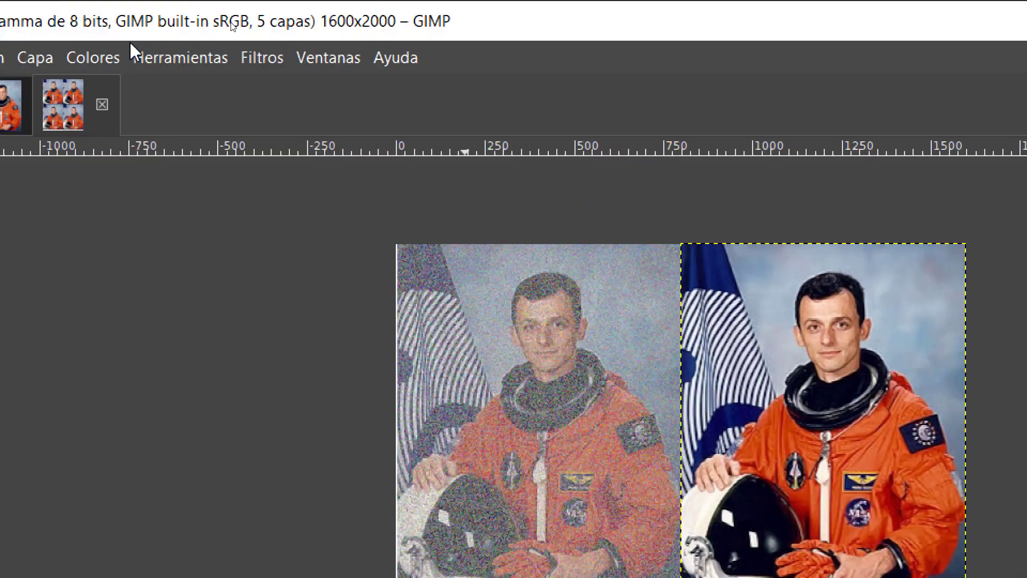
- Apply Decorativos > Añadir bisel with thickness 5
{"action": "left_click", "coordinate": [261, 58]}
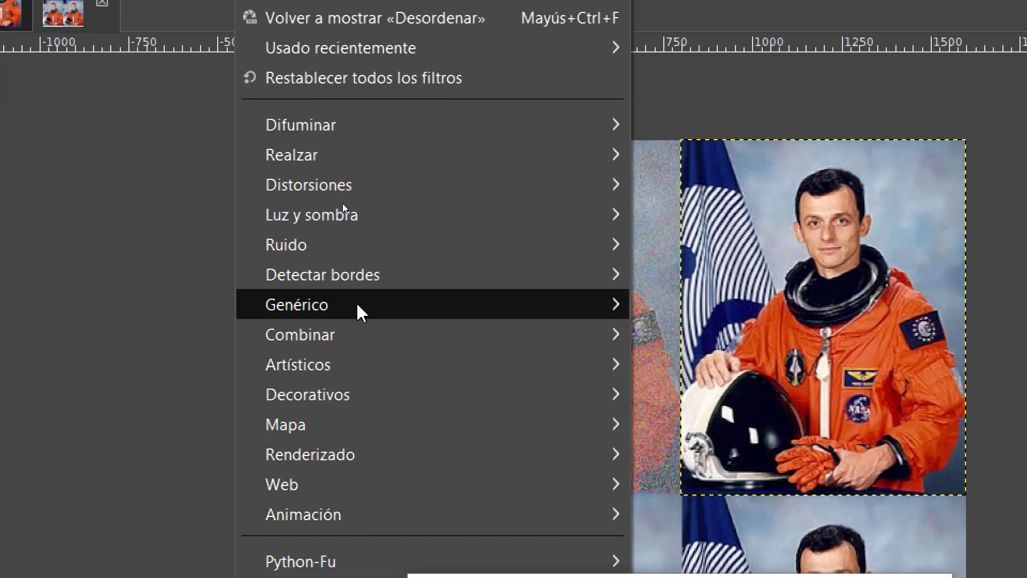
{"action": "mouse_move", "coordinate": [307, 394]}
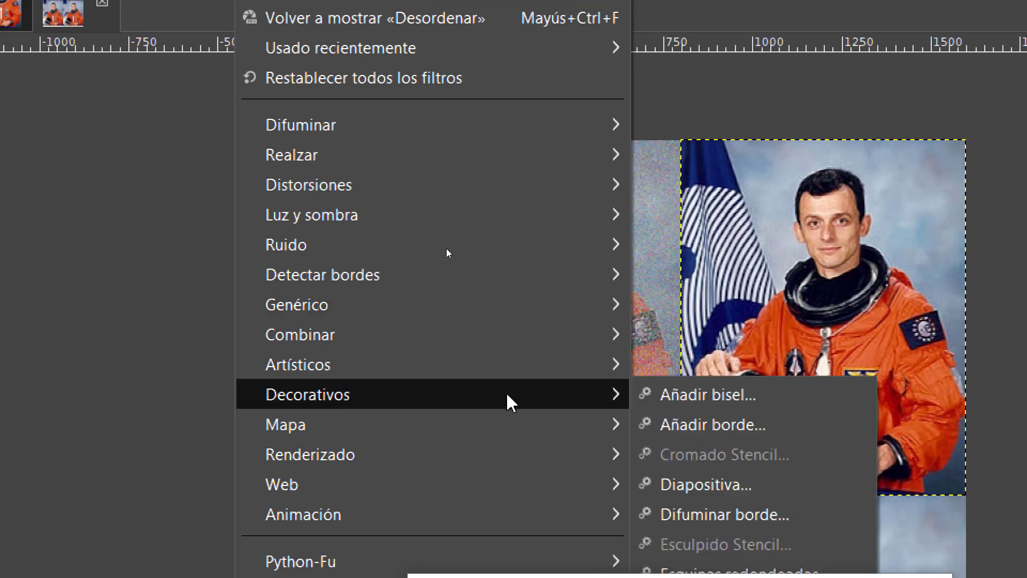
{"action": "left_click", "coordinate": [712, 396]}
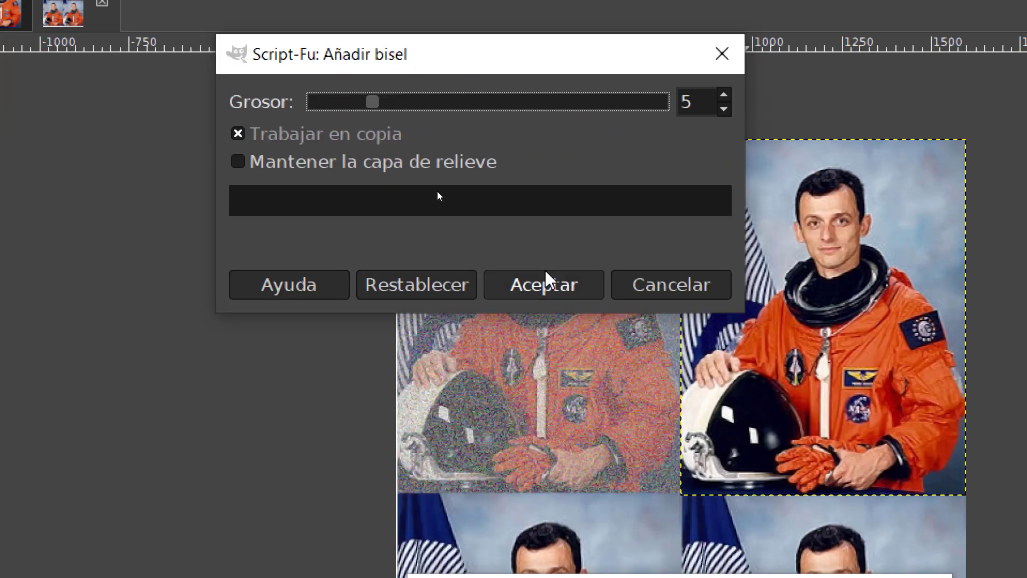
{"action": "left_click", "coordinate": [545, 285]}
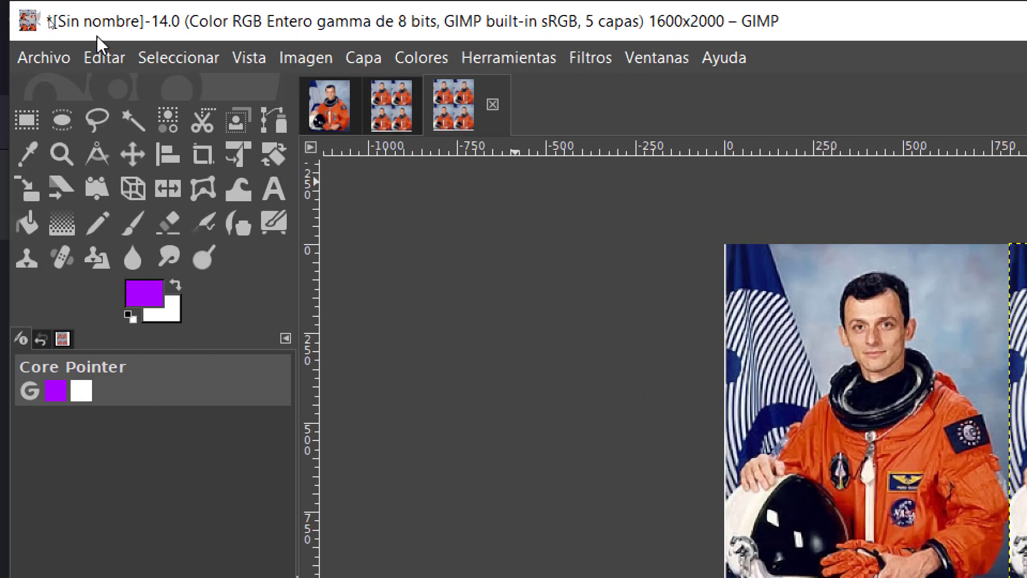
{"action": "left_click", "coordinate": [102, 57]}
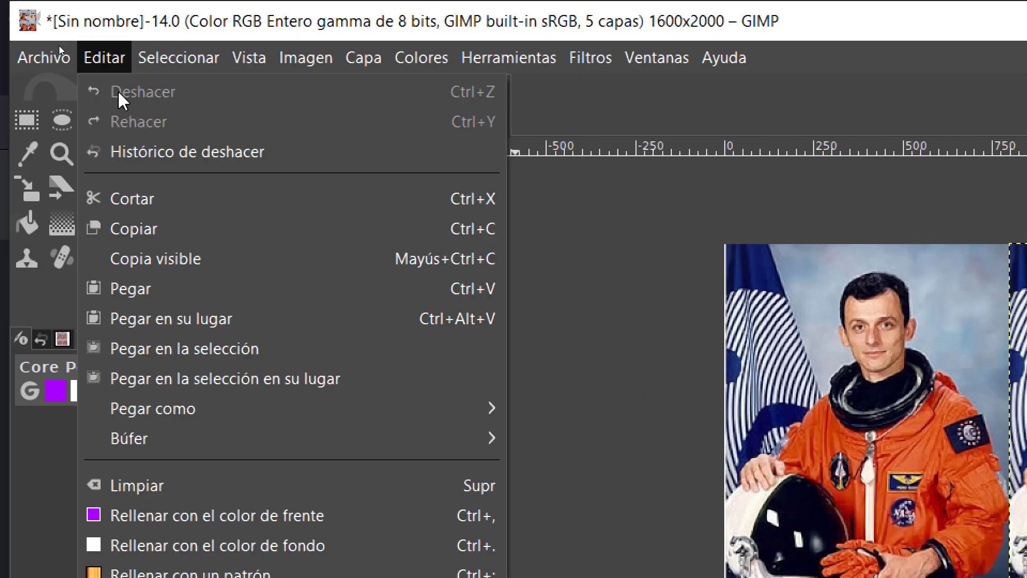
{"action": "key", "text": "Escape"}
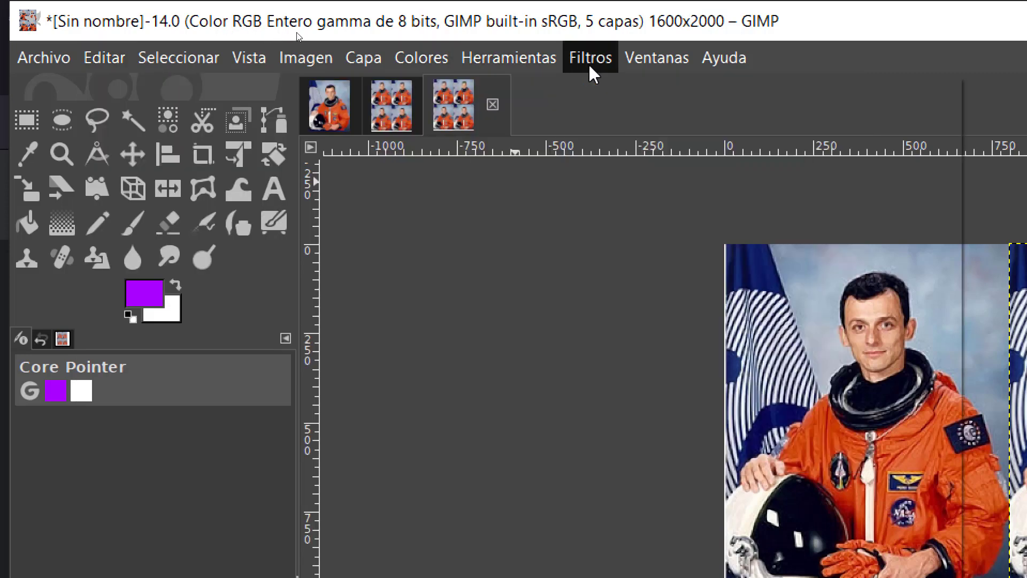
{"action": "left_click", "coordinate": [588, 63]}
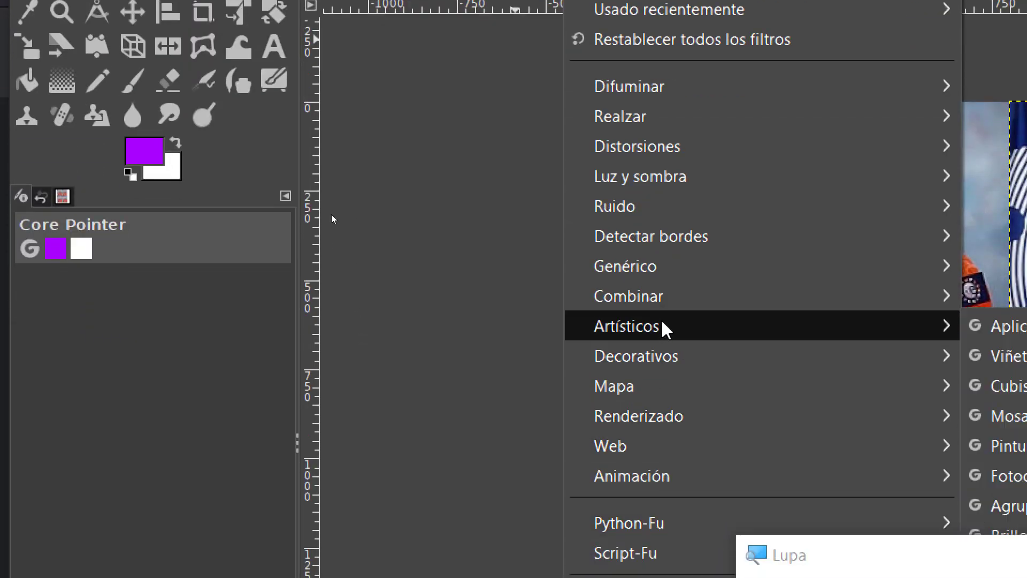
{"action": "mouse_move", "coordinate": [401, 116]}
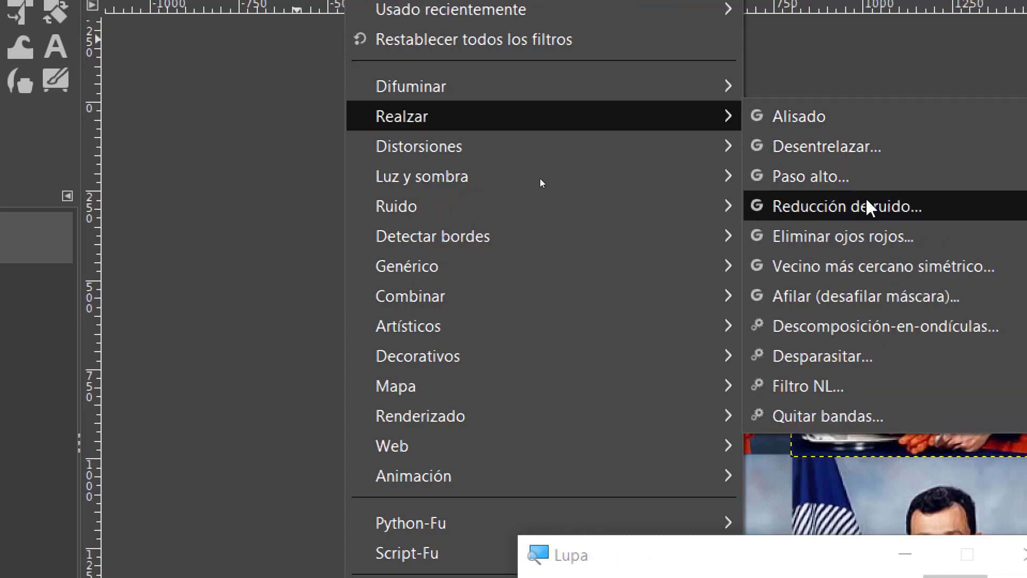
{"action": "left_click", "coordinate": [872, 359]}
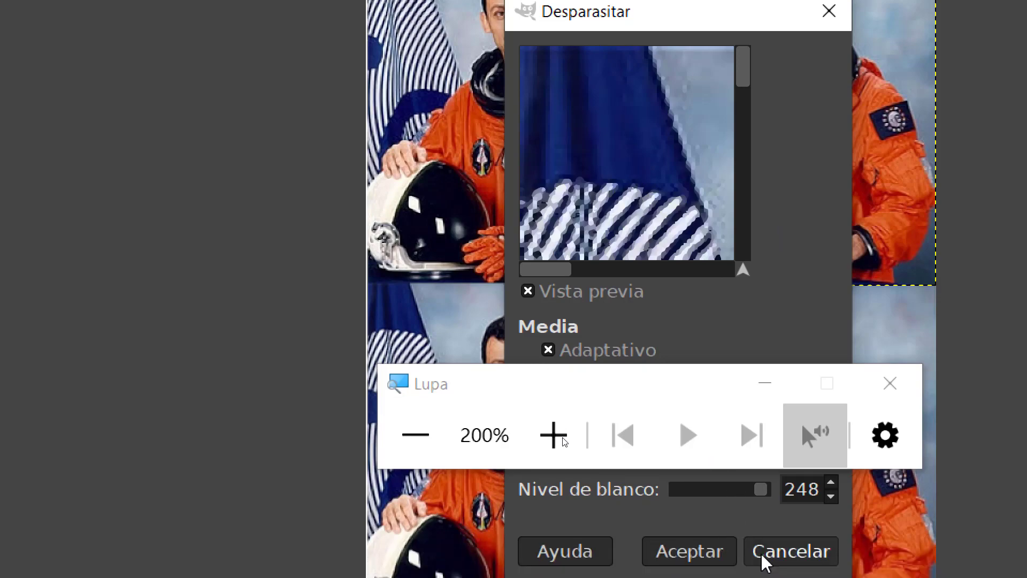
{"action": "left_click", "coordinate": [764, 556]}
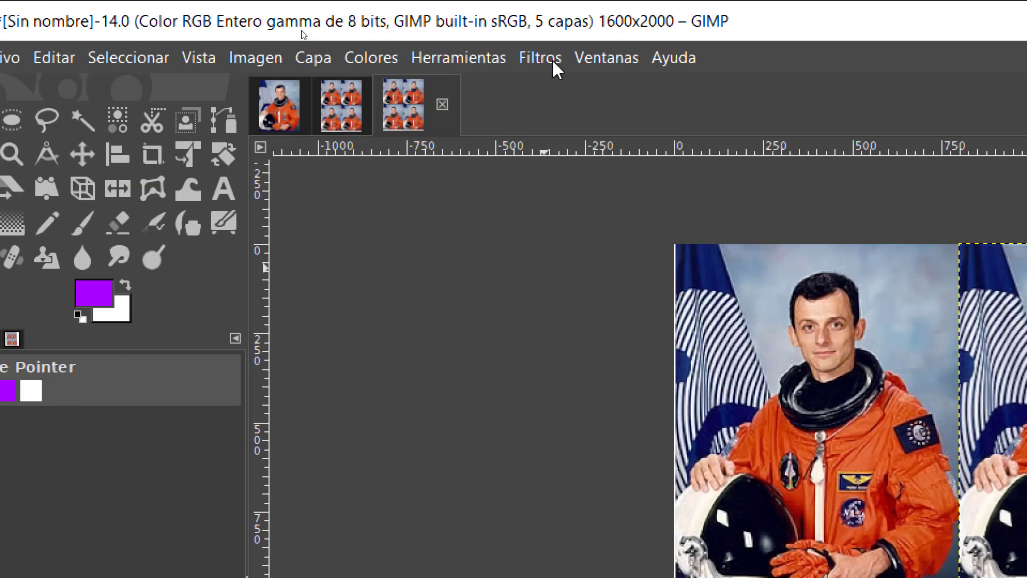
{"action": "left_click", "coordinate": [554, 65]}
{"action": "mouse_move", "coordinate": [576, 315]}
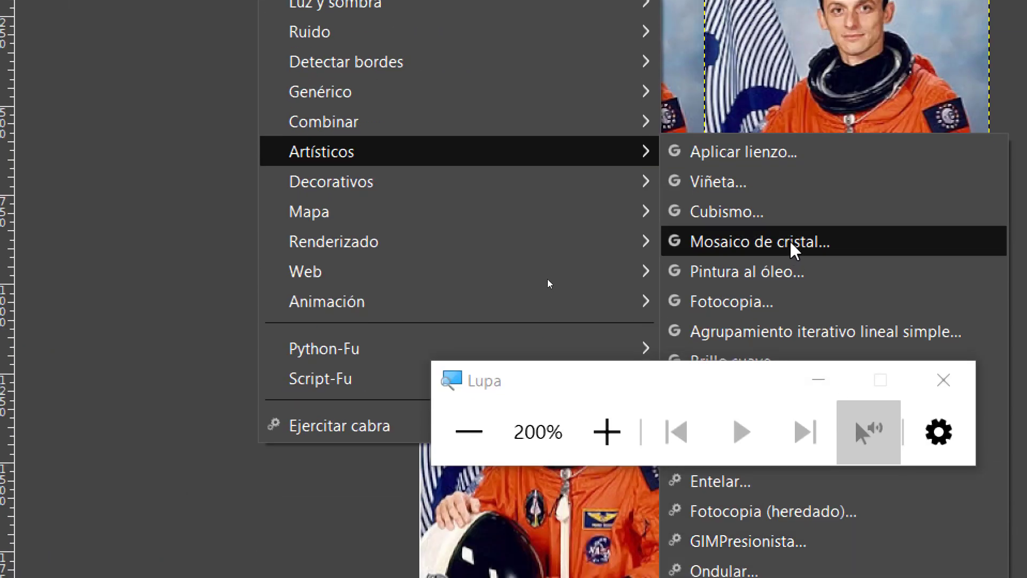
{"action": "left_click", "coordinate": [860, 247]}
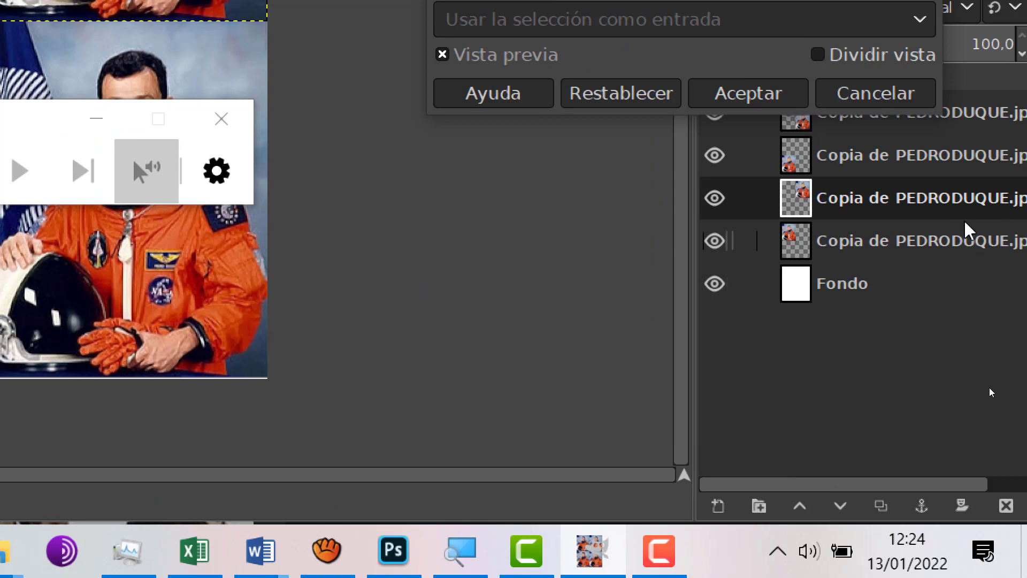
{"action": "left_click", "coordinate": [934, 166]}
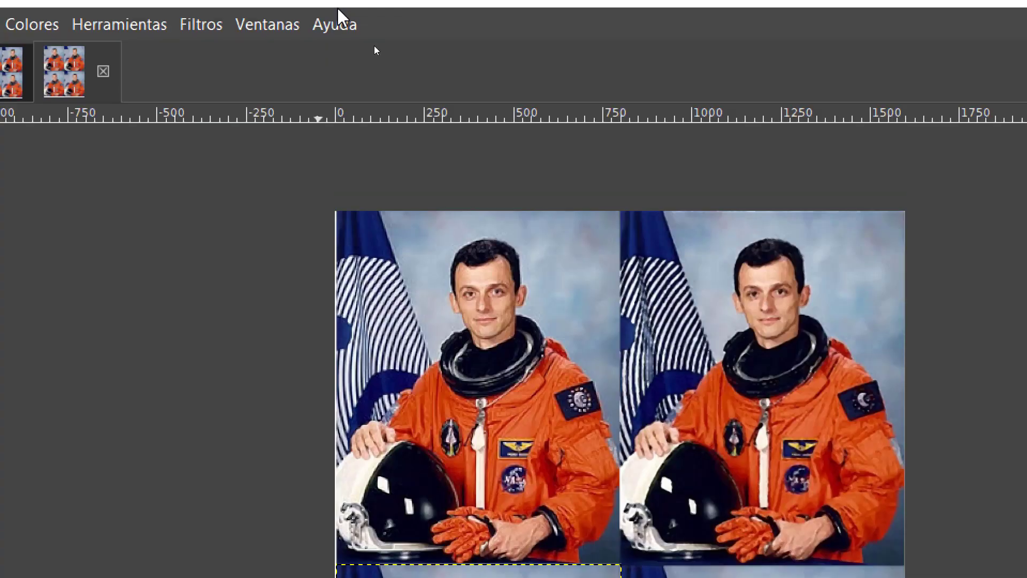
- Render the Fractales > Llama flame effect onto the lower-left astronaut tile
{"action": "left_click", "coordinate": [197, 25]}
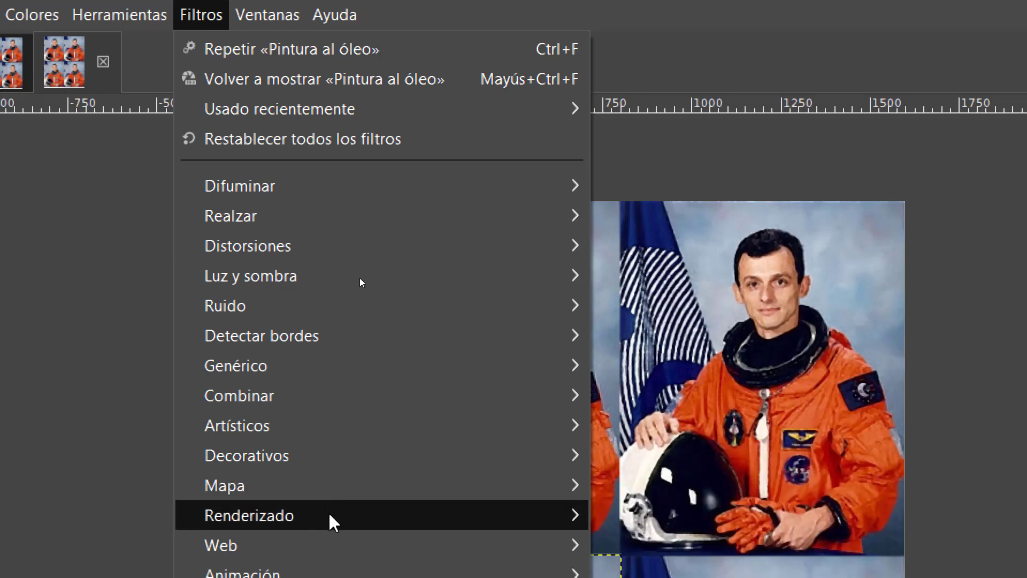
{"action": "mouse_move", "coordinate": [249, 114]}
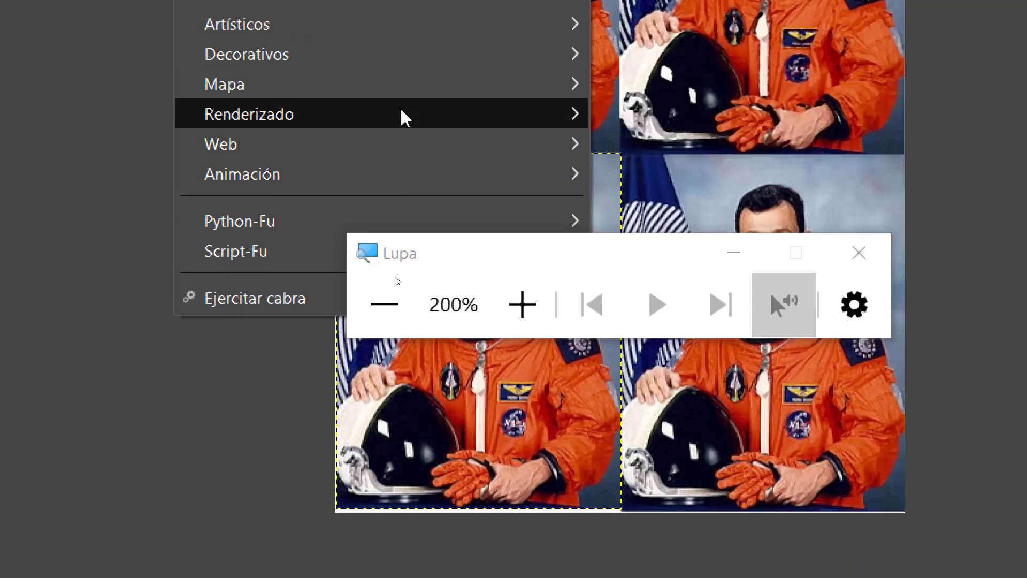
{"action": "mouse_move", "coordinate": [707, 114]}
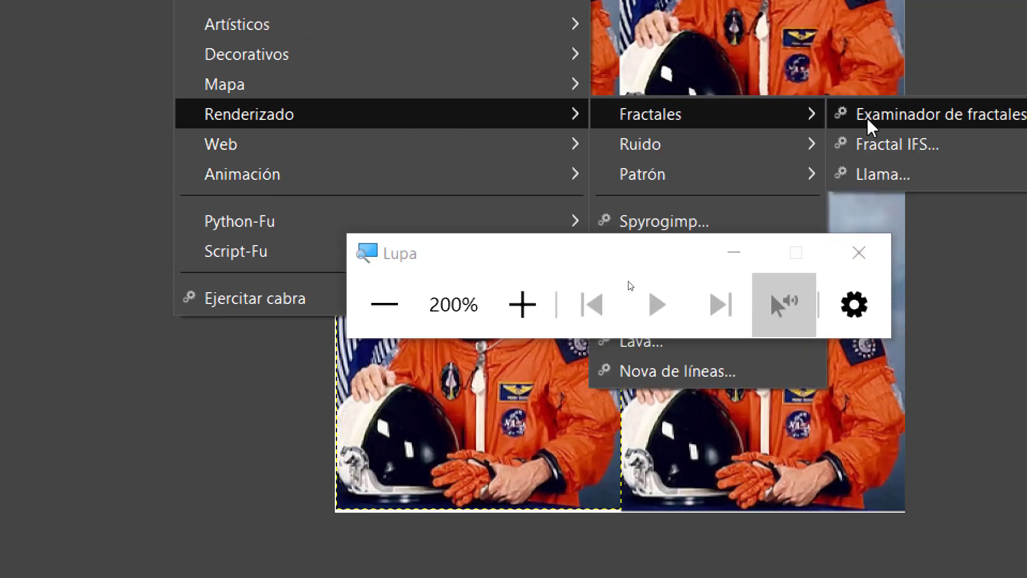
{"action": "left_click", "coordinate": [882, 175]}
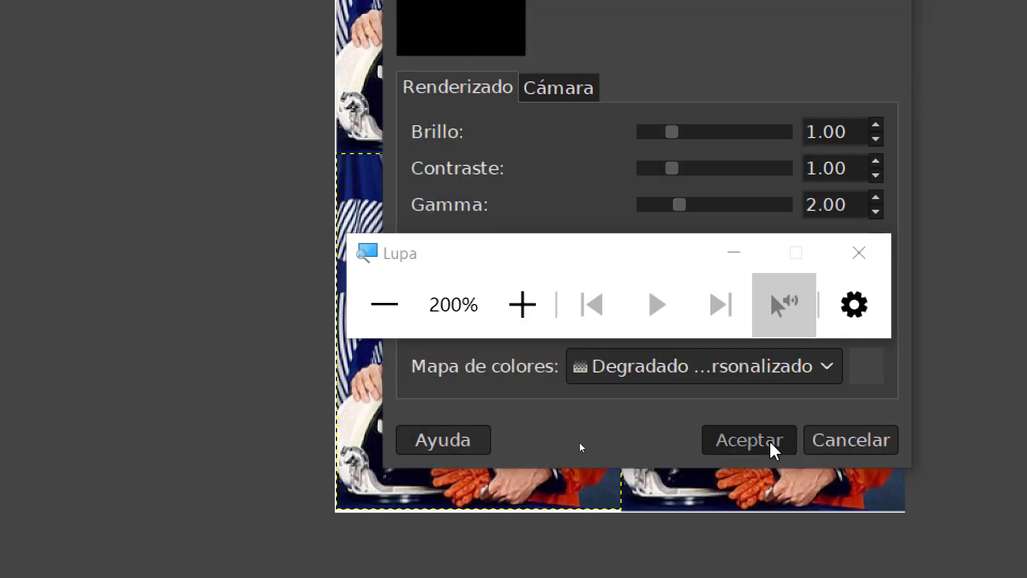
{"action": "left_click", "coordinate": [770, 441]}
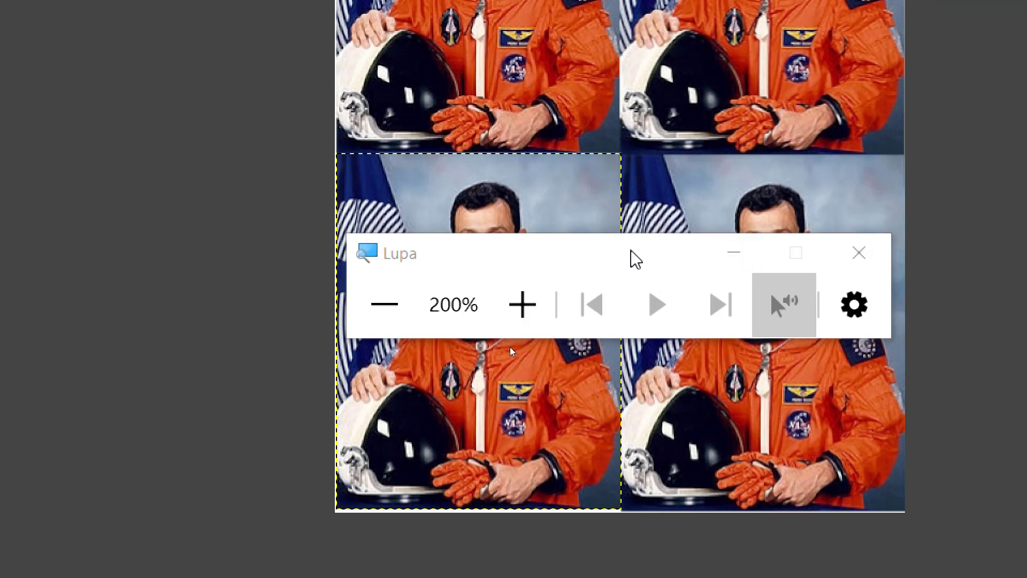
{"action": "left_click_drag", "start_coordinate": [635, 256], "coordinate": [610, 477]}
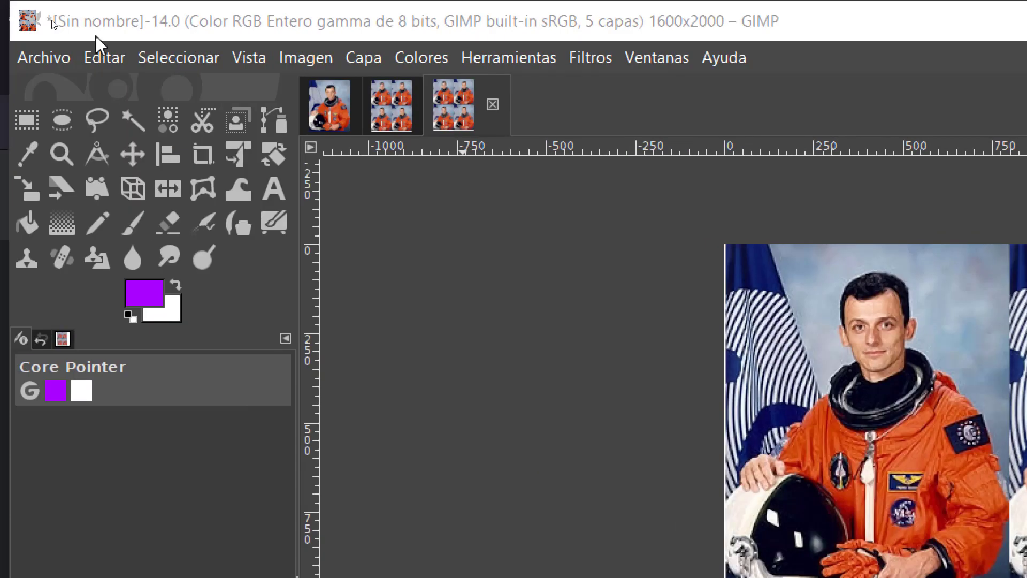
{"action": "left_click", "coordinate": [104, 51]}
- Undo the Llama render, then render and undo a Mandelbrot from Examinador de fractales
{"action": "left_click", "coordinate": [126, 94]}
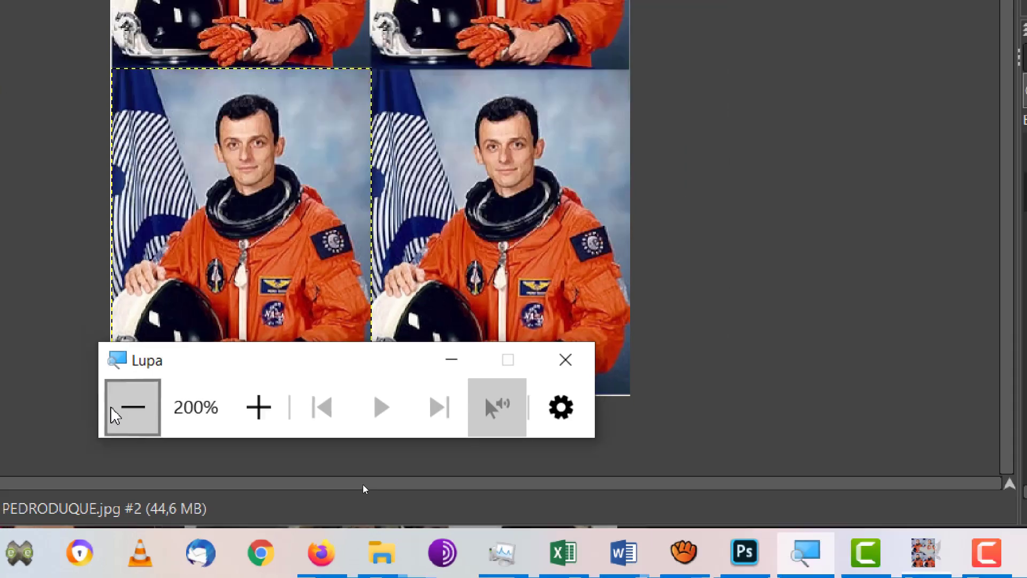
{"action": "left_click", "coordinate": [375, 484]}
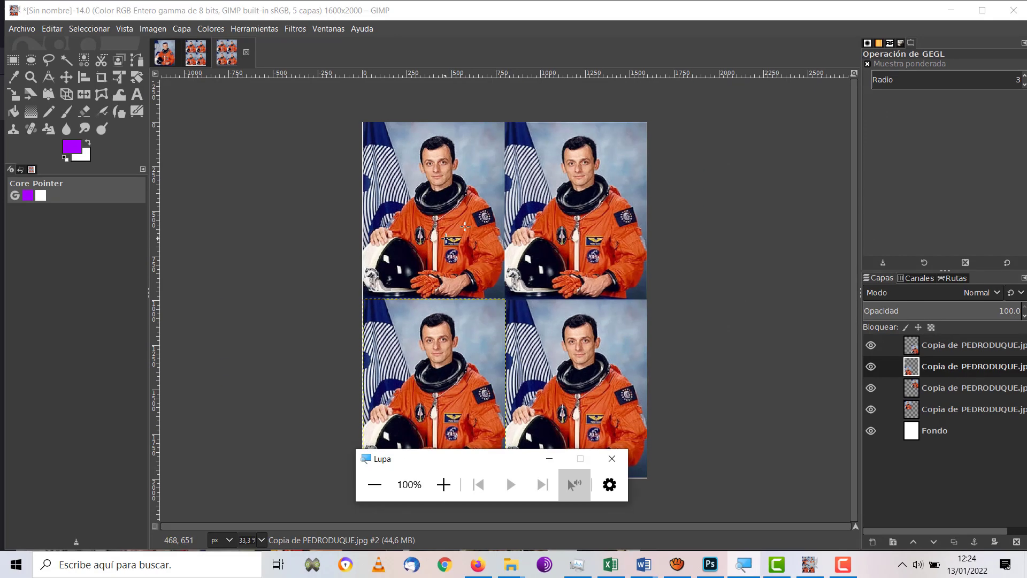
{"action": "left_click", "coordinate": [296, 29]}
{"action": "mouse_move", "coordinate": [319, 278]}
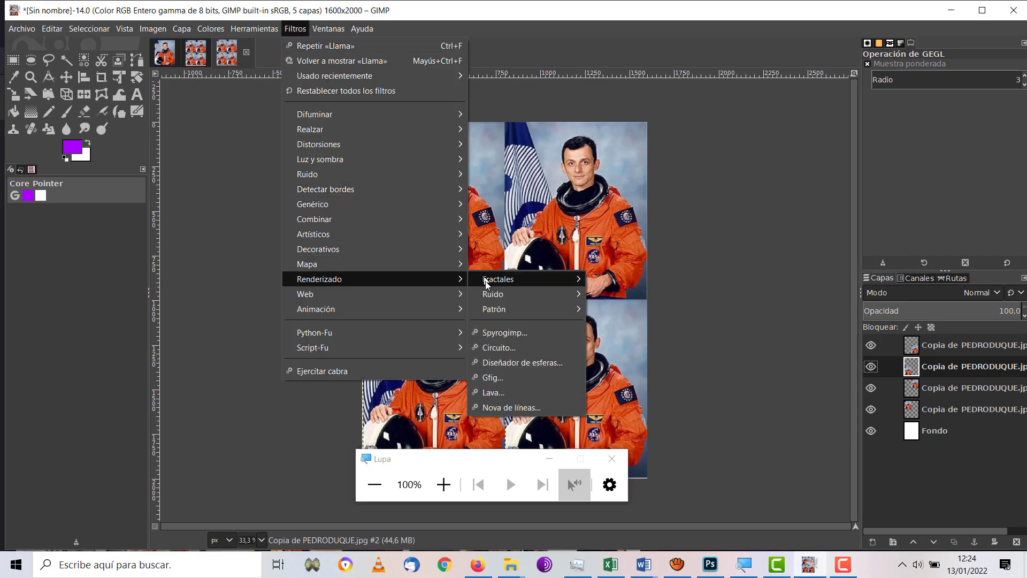
{"action": "mouse_move", "coordinate": [499, 279]}
{"action": "left_click", "coordinate": [652, 282]}
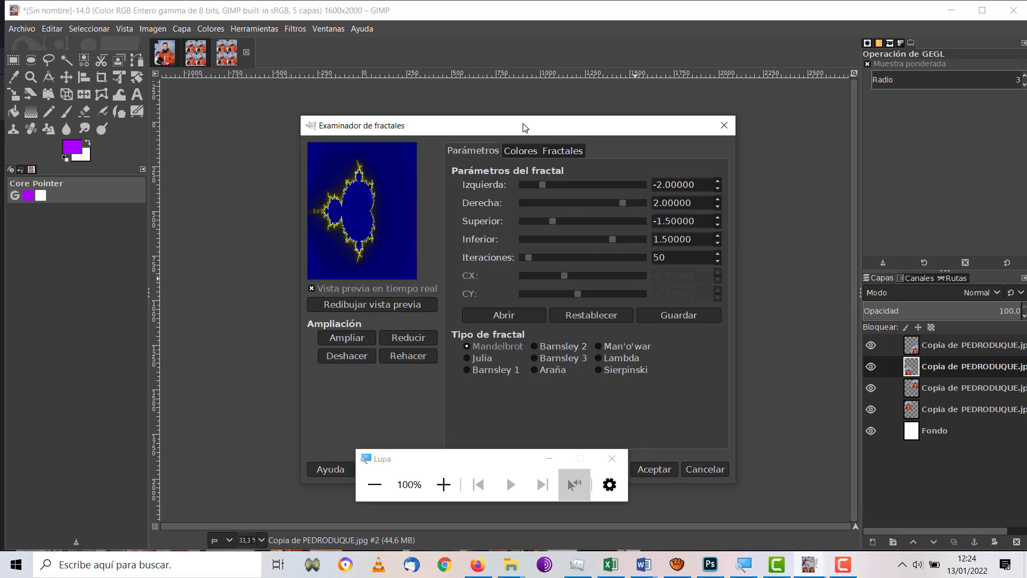
{"action": "left_click_drag", "start_coordinate": [524, 127], "coordinate": [732, 127]}
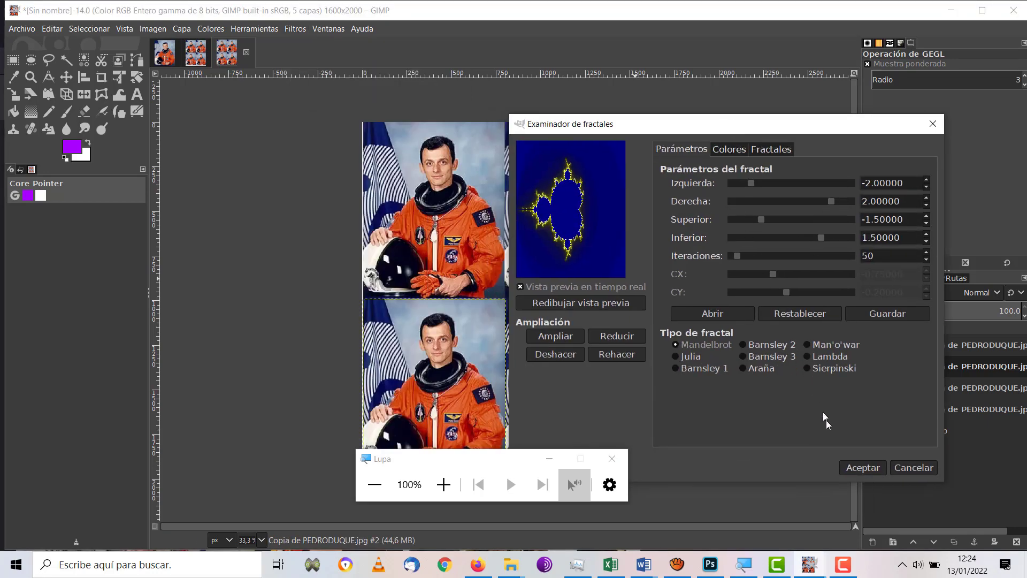
{"action": "left_click", "coordinate": [863, 467]}
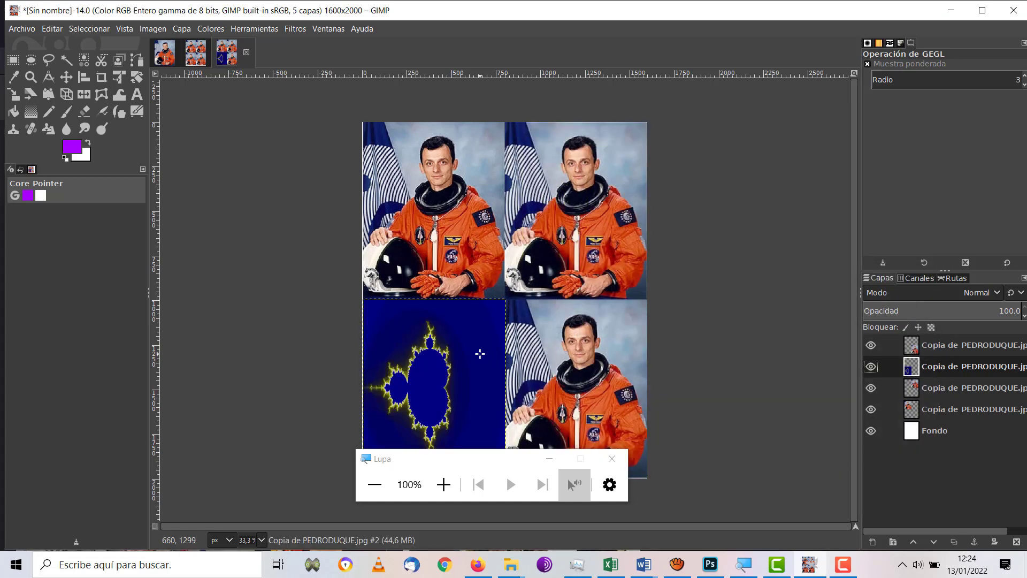
{"action": "key", "text": "ctrl+z"}
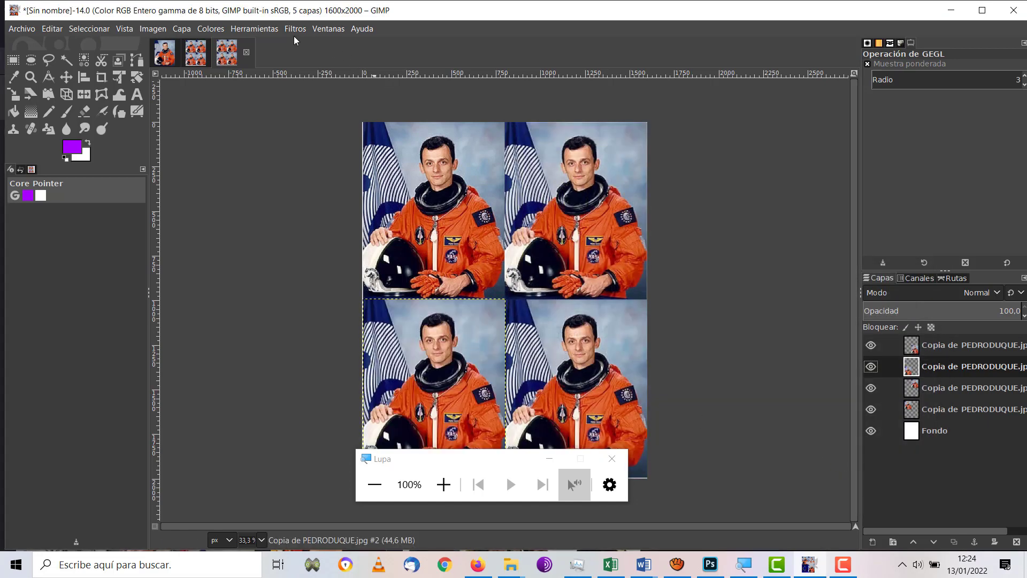
- Apply the Derretir noise filter to the lower-left photo copy at 50% randomisation and 1 repeat
{"action": "left_click", "coordinate": [295, 29]}
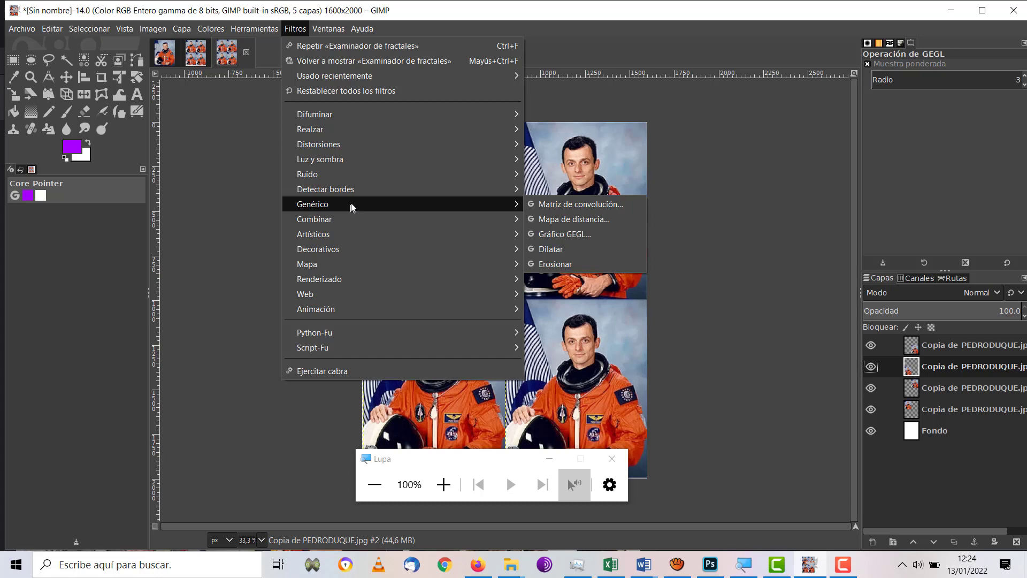
{"action": "mouse_move", "coordinate": [307, 175]}
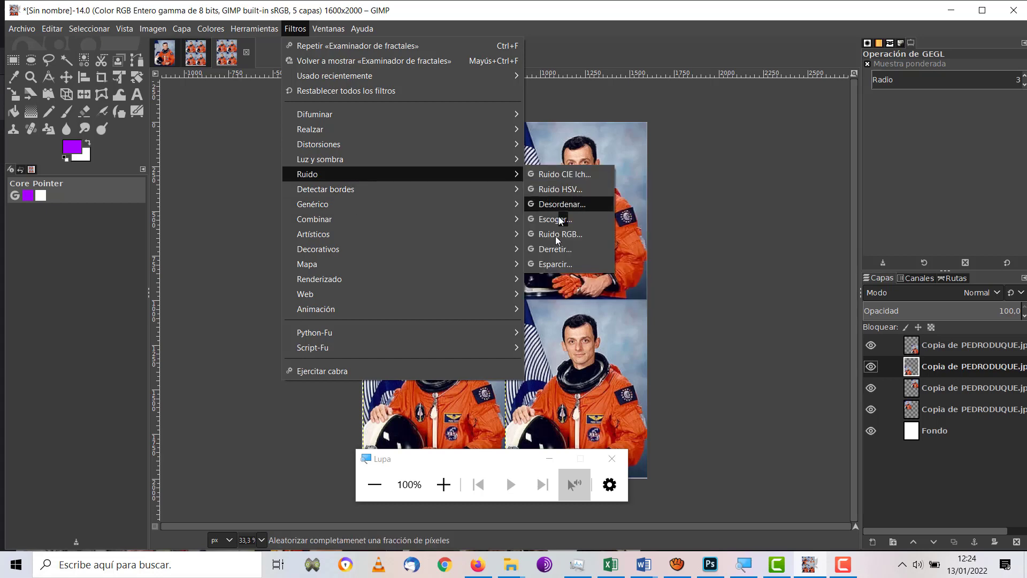
{"action": "left_click", "coordinate": [559, 250]}
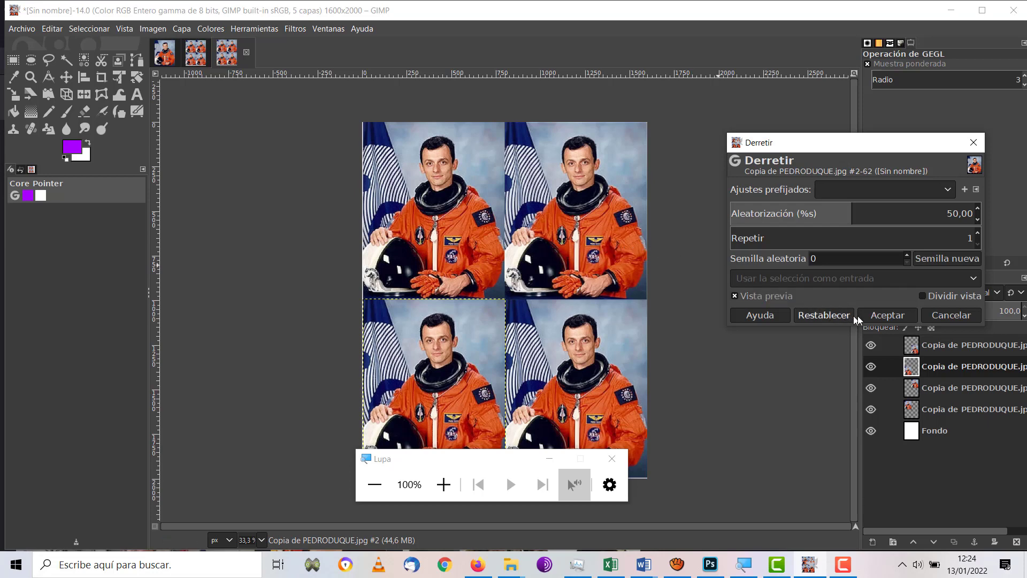
{"action": "left_click", "coordinate": [879, 319]}
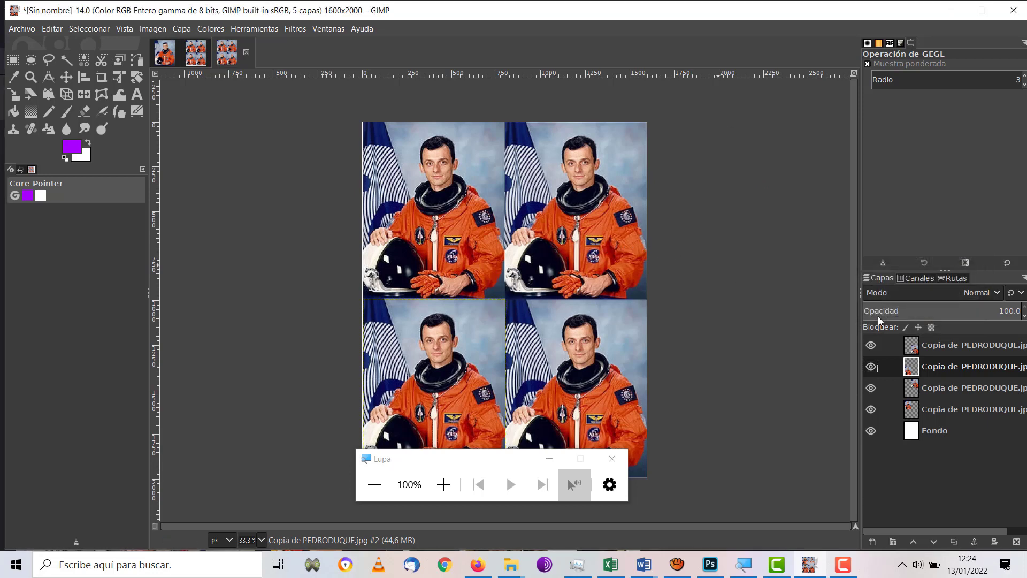
- Apply the Brillo suave soft glow filter to the lower-left photo copy
{"action": "left_click", "coordinate": [86, 27]}
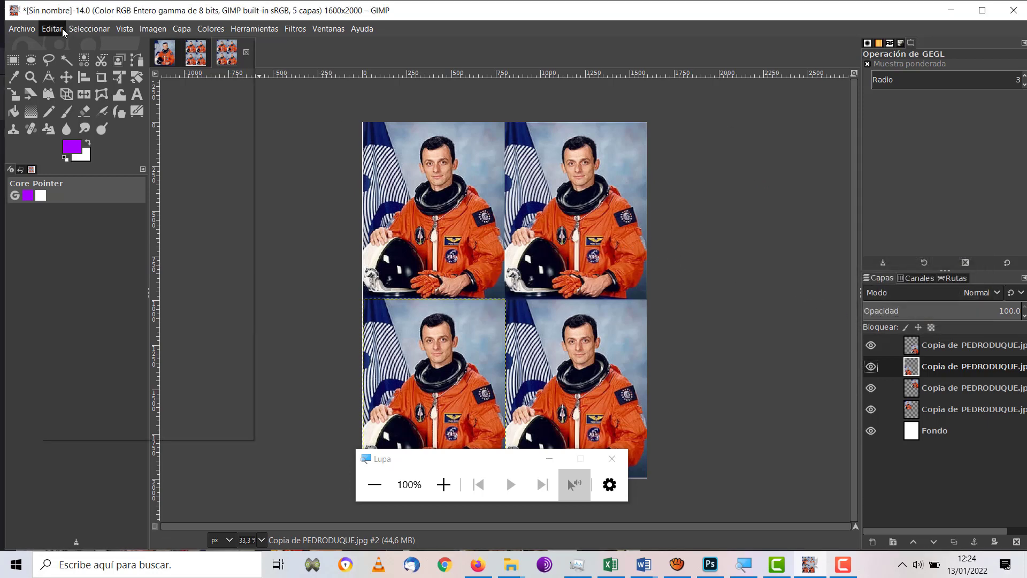
{"action": "left_click", "coordinate": [256, 42]}
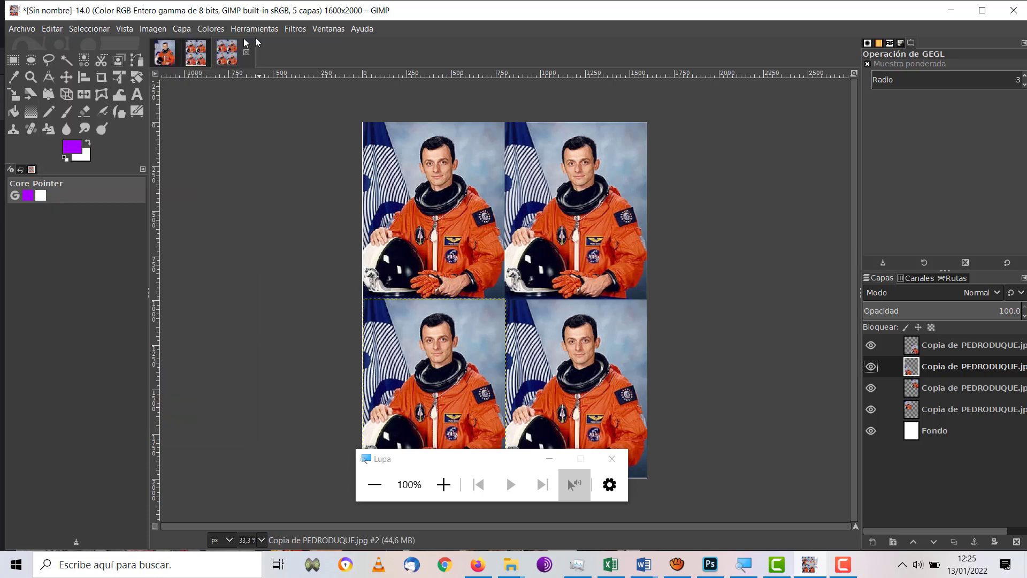
{"action": "left_click", "coordinate": [295, 29]}
{"action": "mouse_move", "coordinate": [337, 233]}
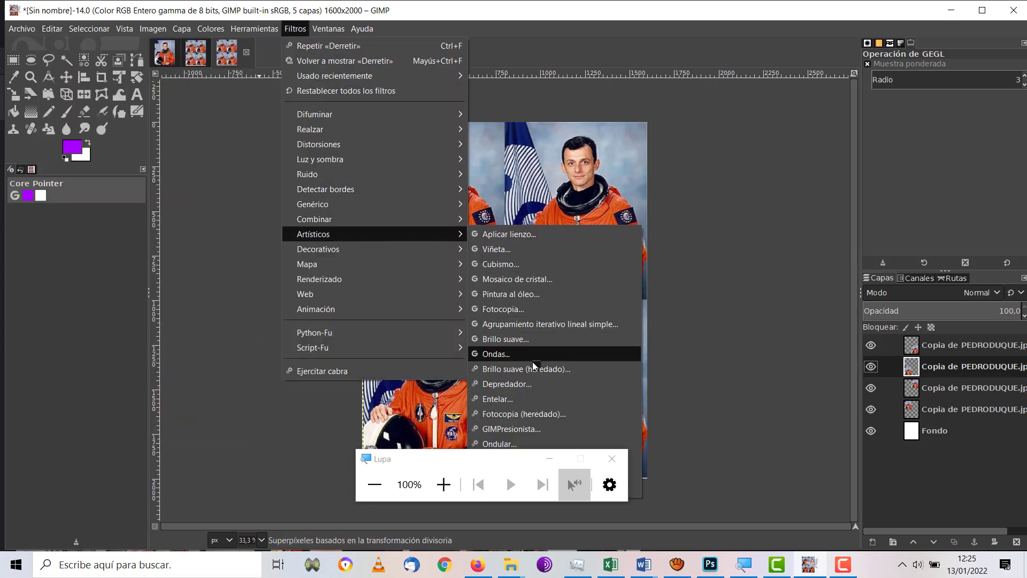
{"action": "left_click", "coordinate": [535, 339]}
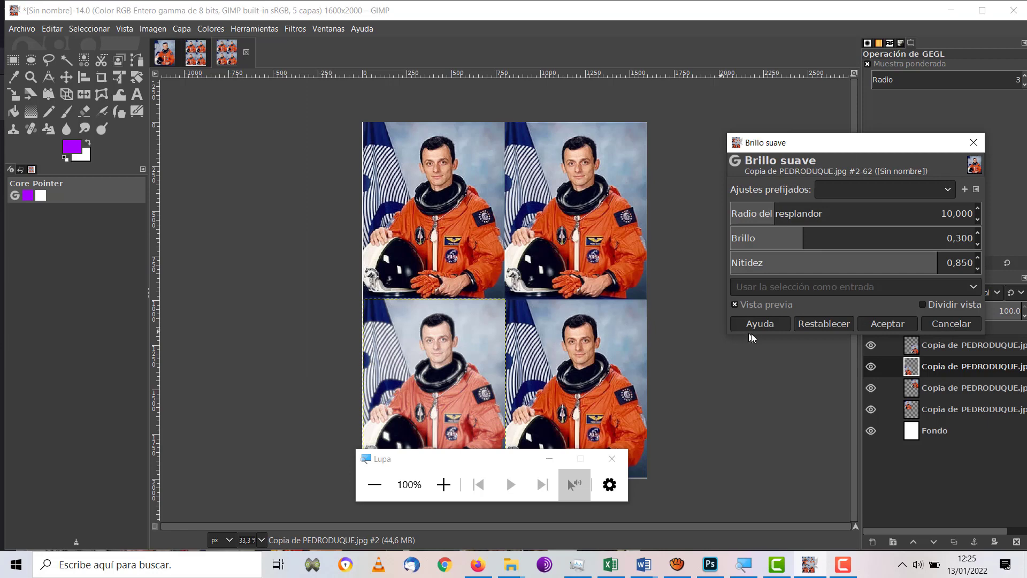
{"action": "left_click", "coordinate": [882, 323]}
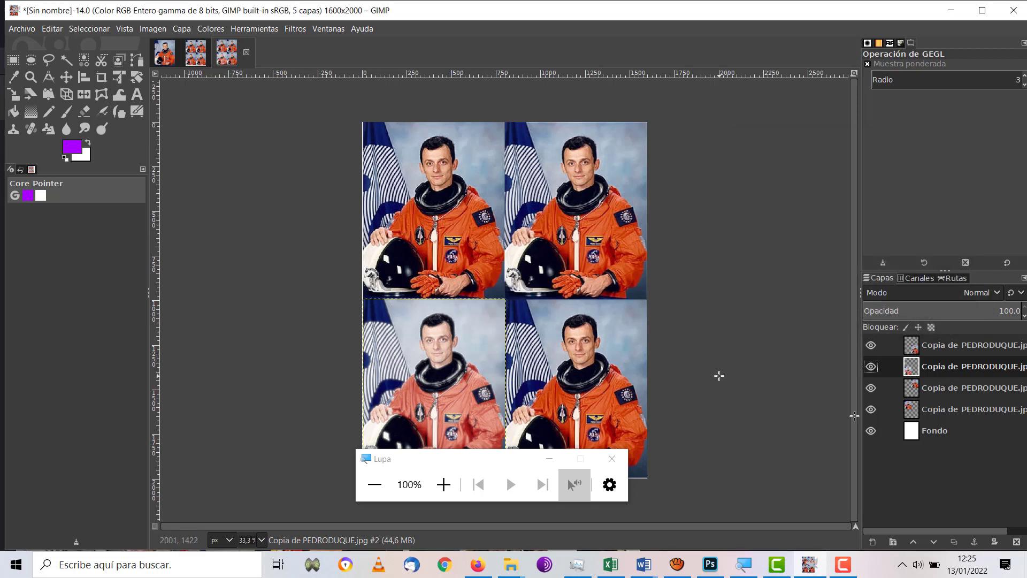
- Apply the Esferificar spherize distortion to the bottom-right photo layer
{"action": "left_click", "coordinate": [955, 345]}
{"action": "left_click", "coordinate": [293, 29]}
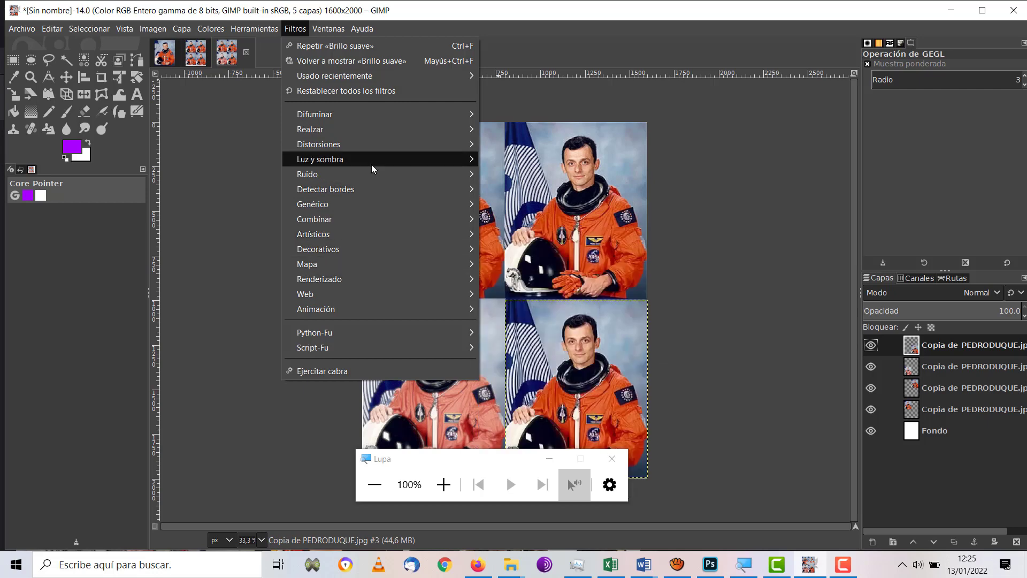
{"action": "mouse_move", "coordinate": [378, 144]}
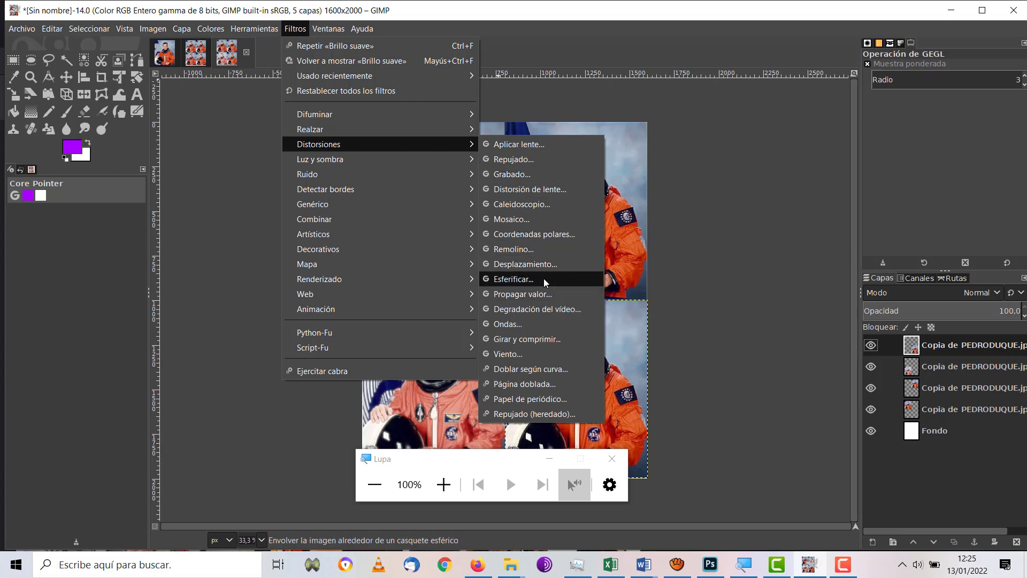
{"action": "left_click", "coordinate": [546, 279]}
{"action": "left_click", "coordinate": [886, 362]}
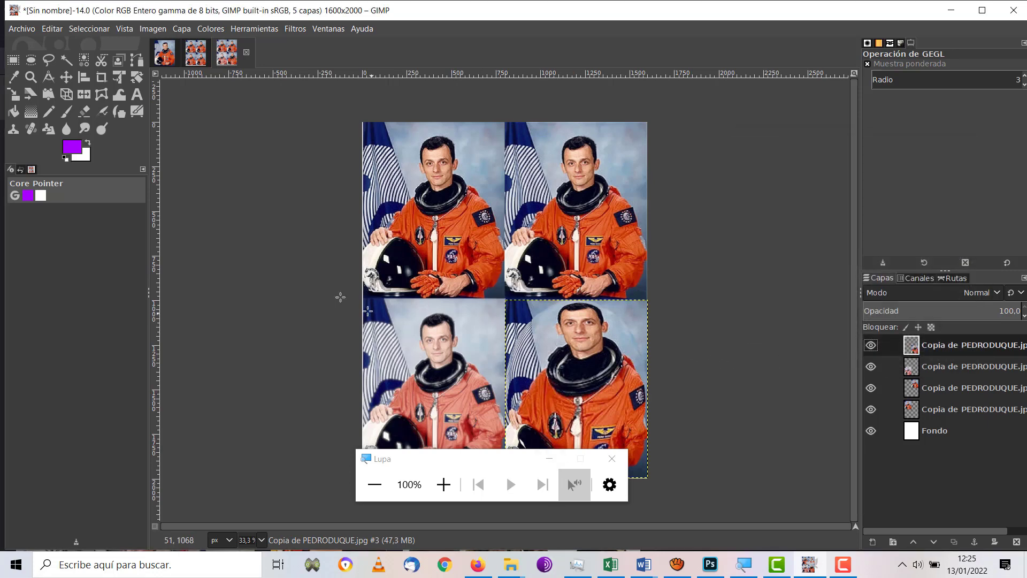
- Select GIMP's Text tool, then search COOLTEXT in a new Firefox tab
{"action": "left_click", "coordinate": [137, 96]}
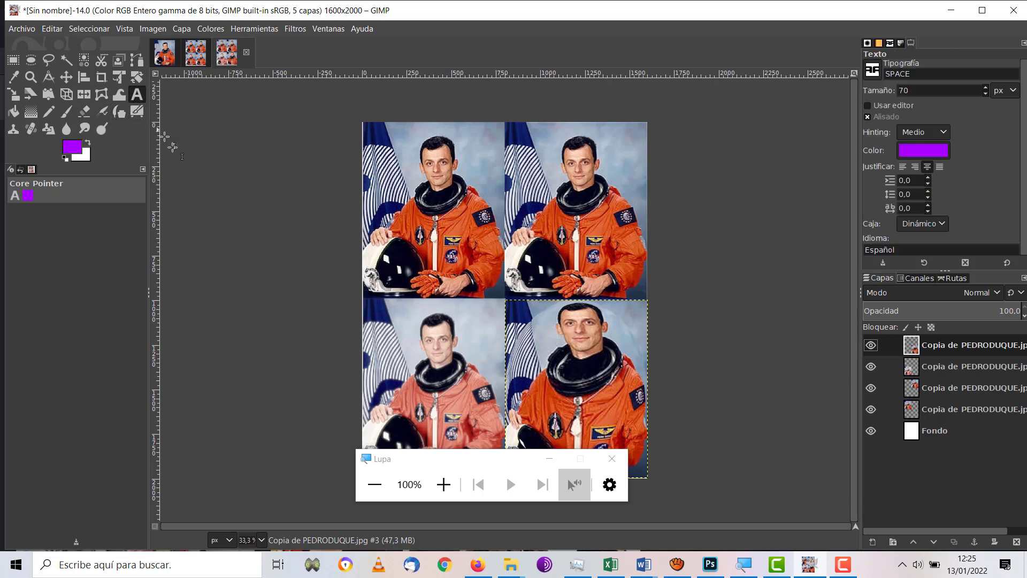
{"action": "left_click", "coordinate": [478, 565]}
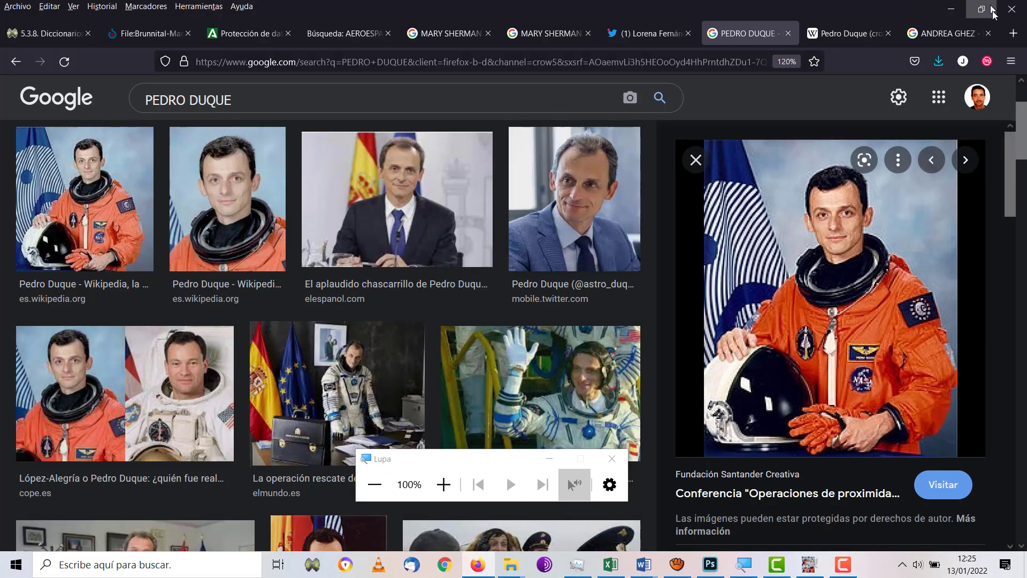
{"action": "left_click", "coordinate": [1012, 33]}
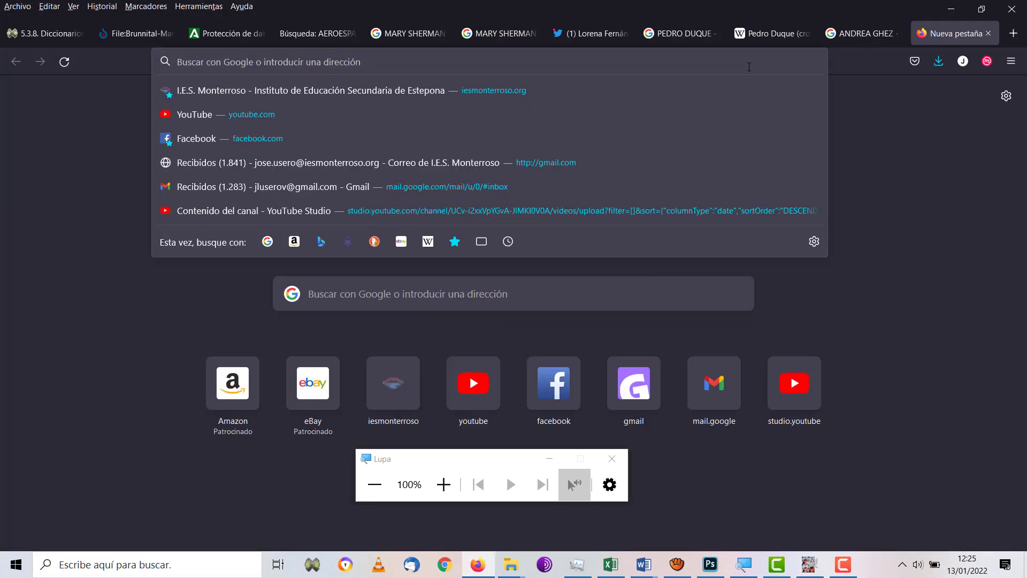
{"action": "type", "text": "COOLTEXT"}
{"action": "key", "text": "Return"}
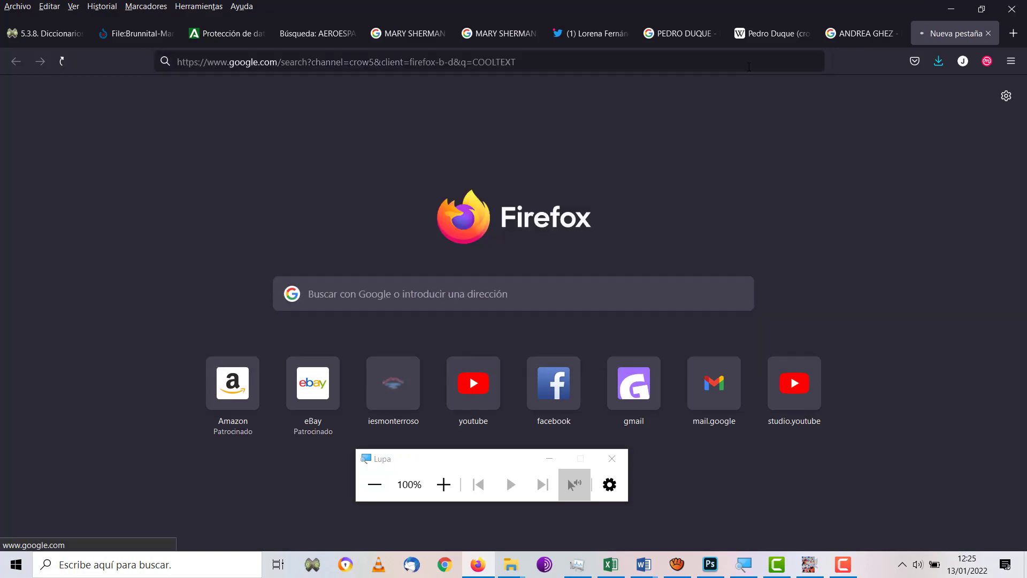
- Open the Cool Text website and browse its gallery of logo styles
{"action": "left_click", "coordinate": [138, 251]}
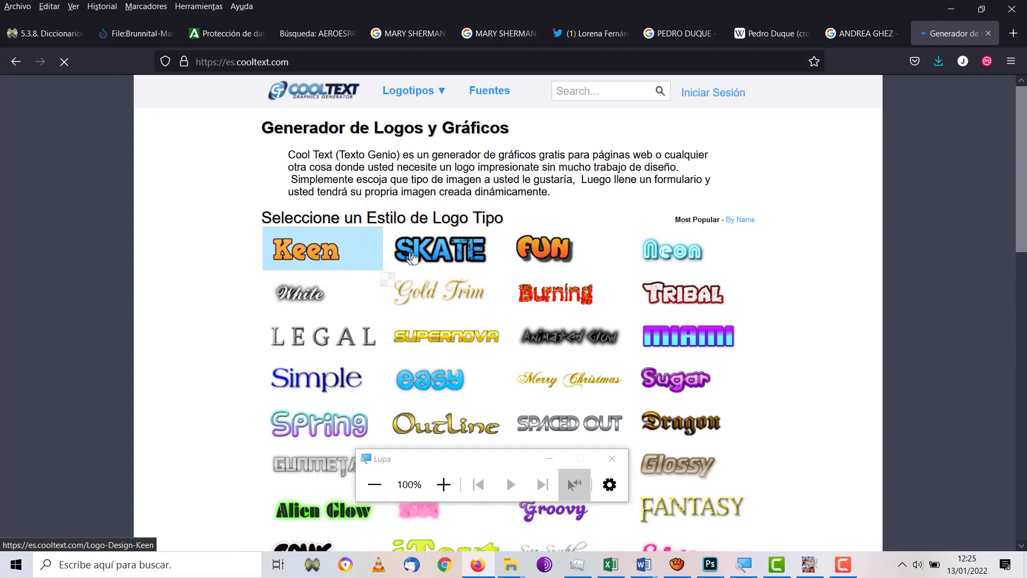
{"action": "scroll", "coordinate": [476, 201], "scroll_direction": "down", "scroll_amount": 5}
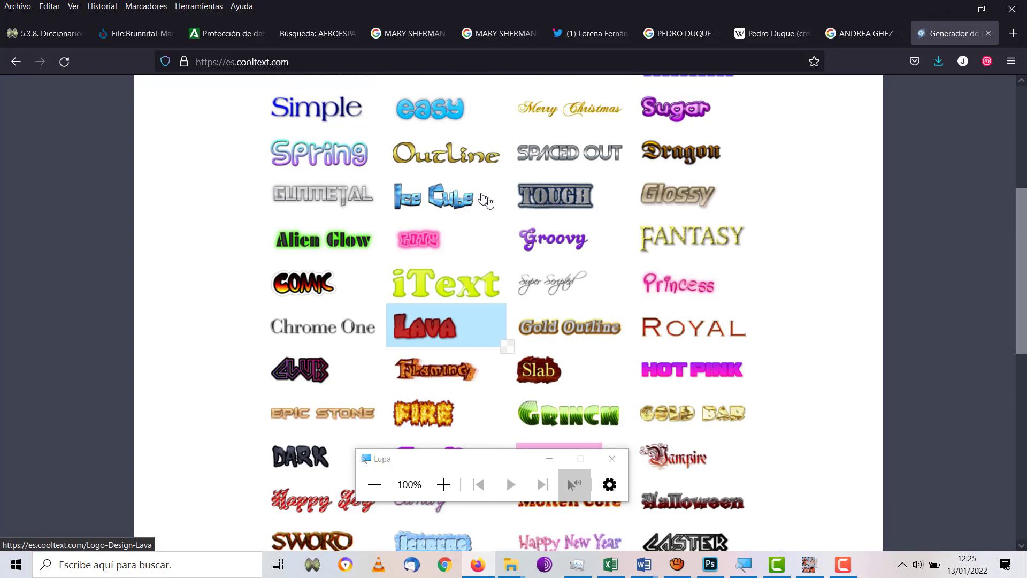
{"action": "scroll", "coordinate": [595, 213], "scroll_direction": "down", "scroll_amount": 6}
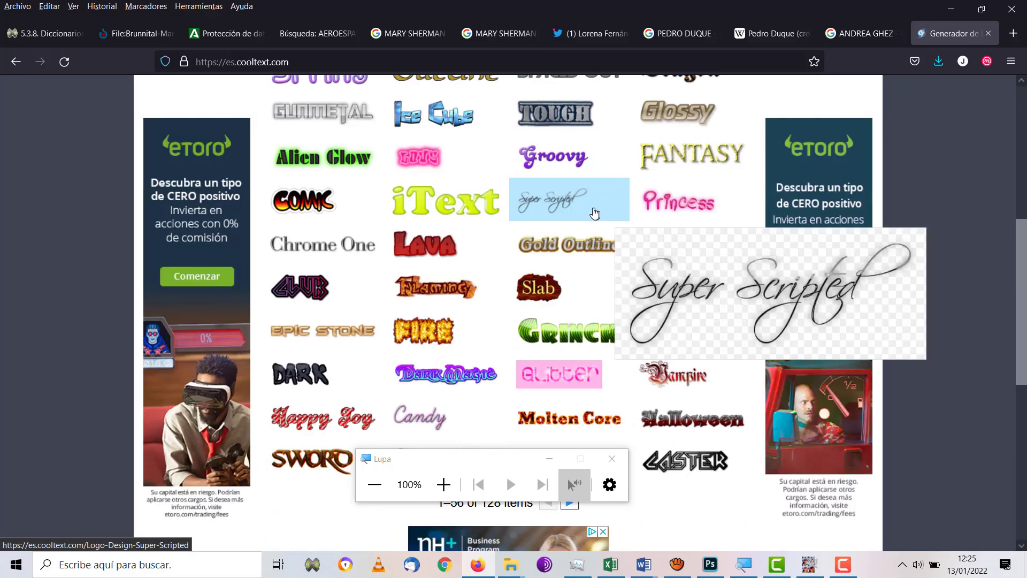
{"action": "scroll", "coordinate": [595, 213], "scroll_direction": "down", "scroll_amount": 8}
{"action": "scroll", "coordinate": [591, 211], "scroll_direction": "up", "scroll_amount": 5}
{"action": "scroll", "coordinate": [589, 208], "scroll_direction": "up", "scroll_amount": 4}
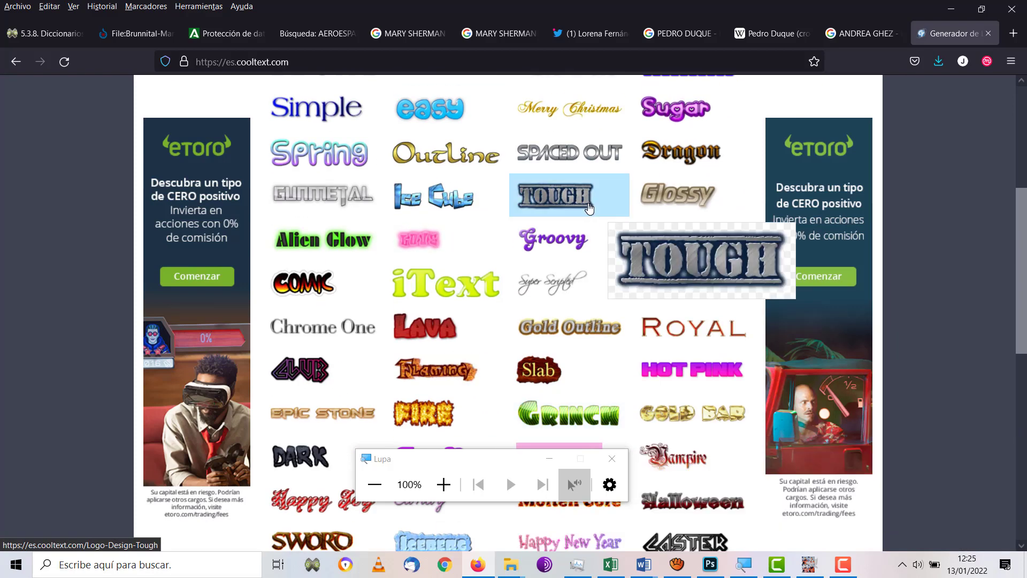
- Choose the Fire logo style and enter 'Pedro Duque' as the logo text
{"action": "left_click", "coordinate": [454, 421]}
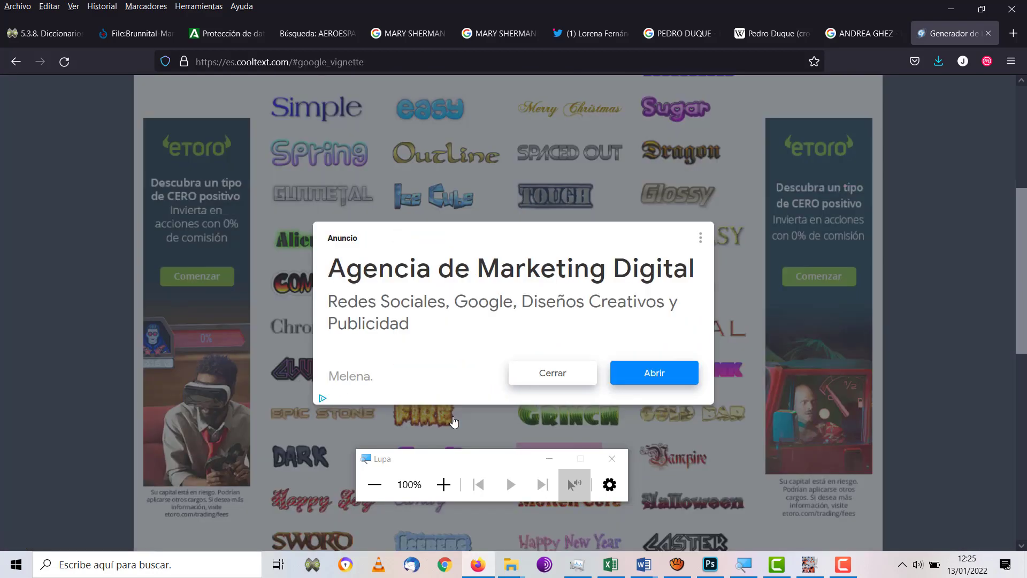
{"action": "left_click", "coordinate": [536, 381]}
{"action": "type", "text": "pEDR"}
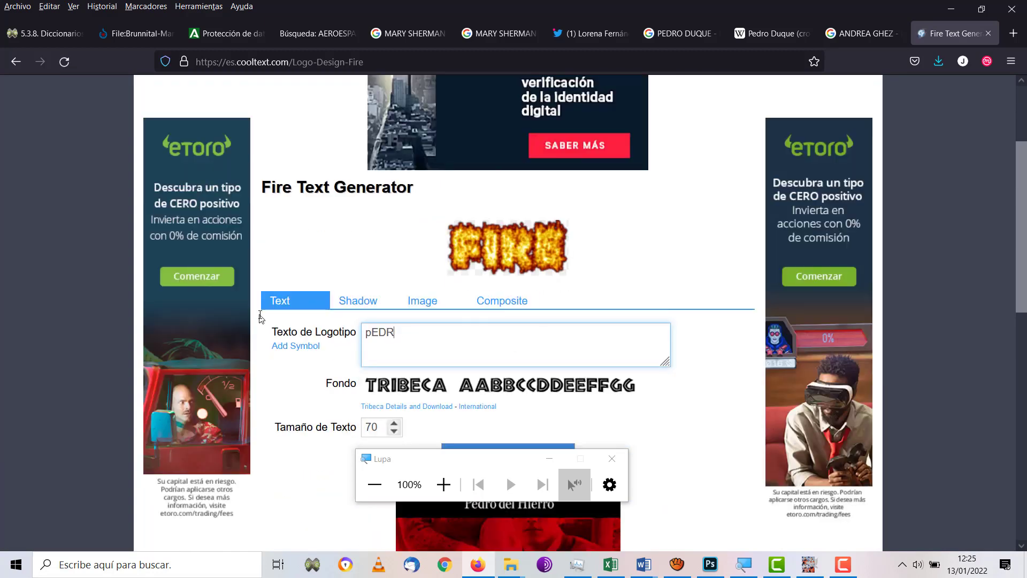
{"action": "key", "text": "BackSpace"}
{"action": "key", "text": "BackSpace"}
{"action": "key", "text": "BackSpace"}
{"action": "key", "text": "Caps_Lock"}
{"action": "type", "text": "Pedro Duq"}
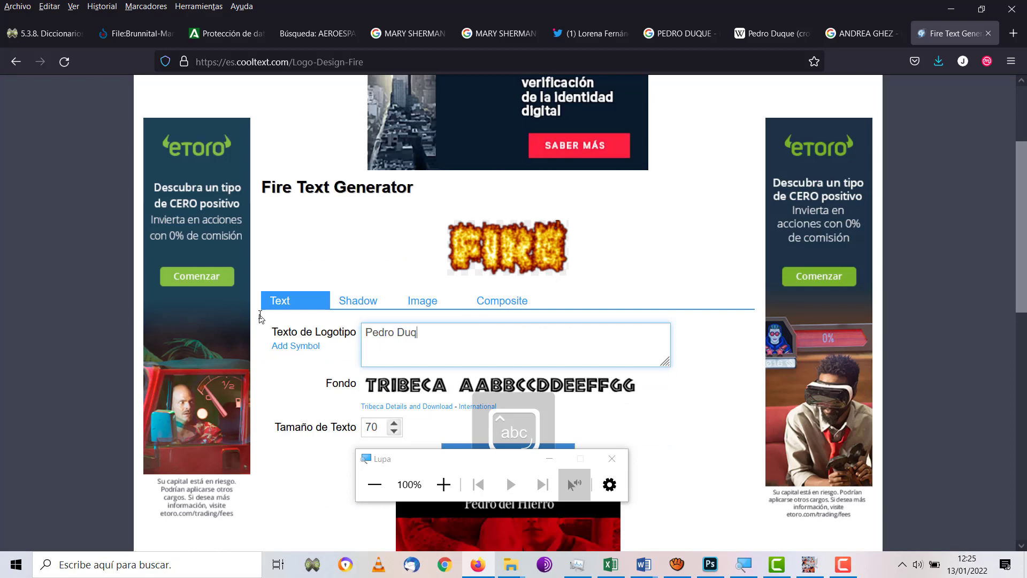
{"action": "type", "text": "ue"}
- Copy the generated PEDRO DUQUE fire logo image and return to GIMP
{"action": "scroll", "coordinate": [451, 324], "scroll_direction": "down", "scroll_amount": 2}
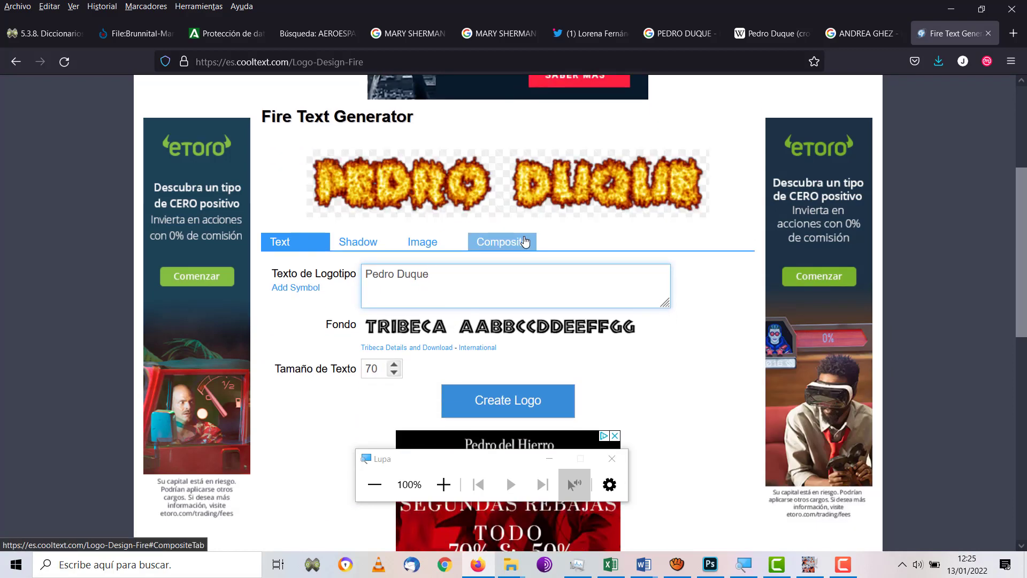
{"action": "right_click", "coordinate": [465, 187]}
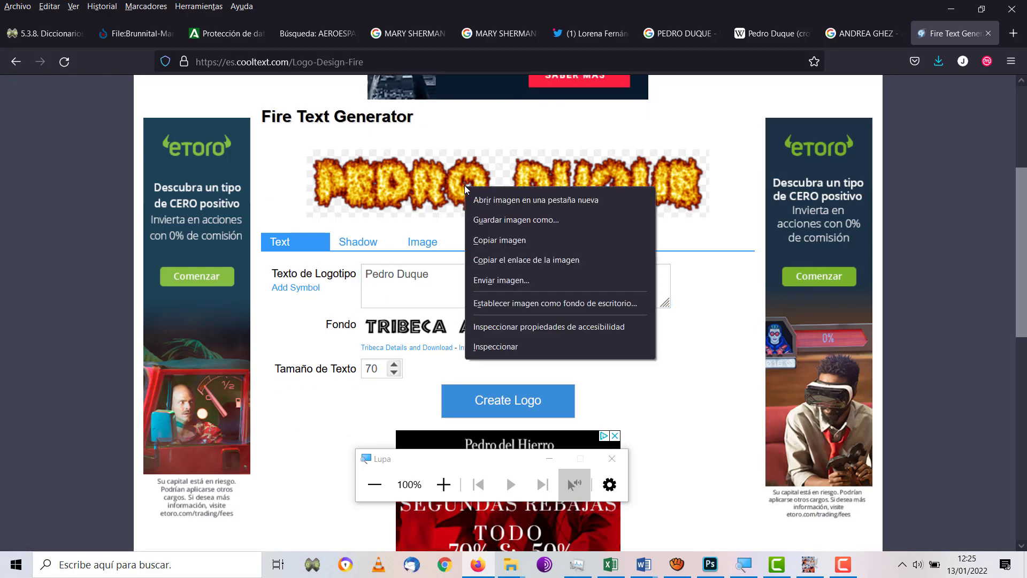
{"action": "left_click", "coordinate": [488, 240]}
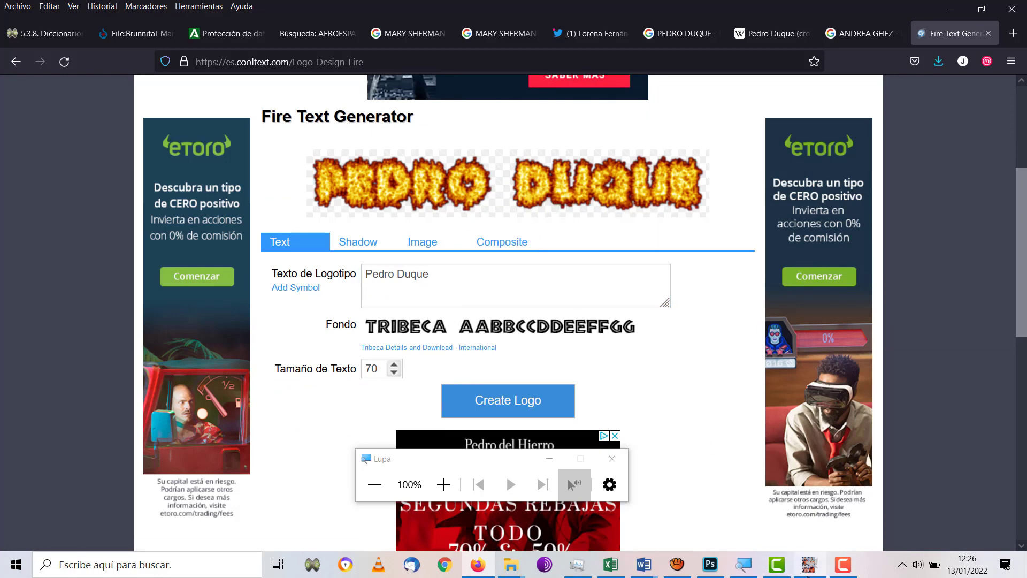
{"action": "left_click", "coordinate": [809, 564]}
- Paste the fire logo as a new layer in place and move it to the bottom centre
{"action": "left_click", "coordinate": [50, 29]}
{"action": "mouse_move", "coordinate": [76, 204]}
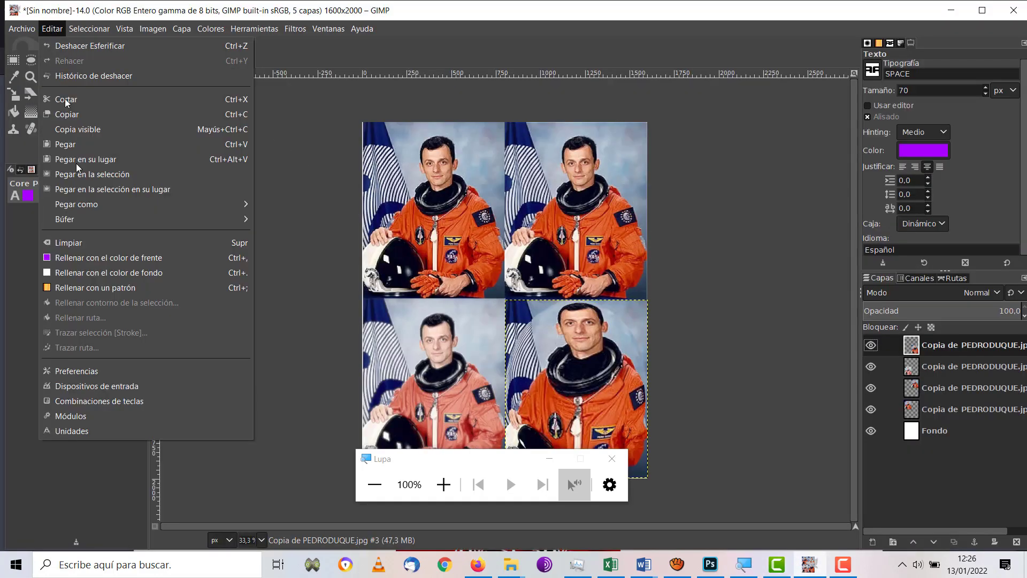
{"action": "left_click", "coordinate": [259, 219]}
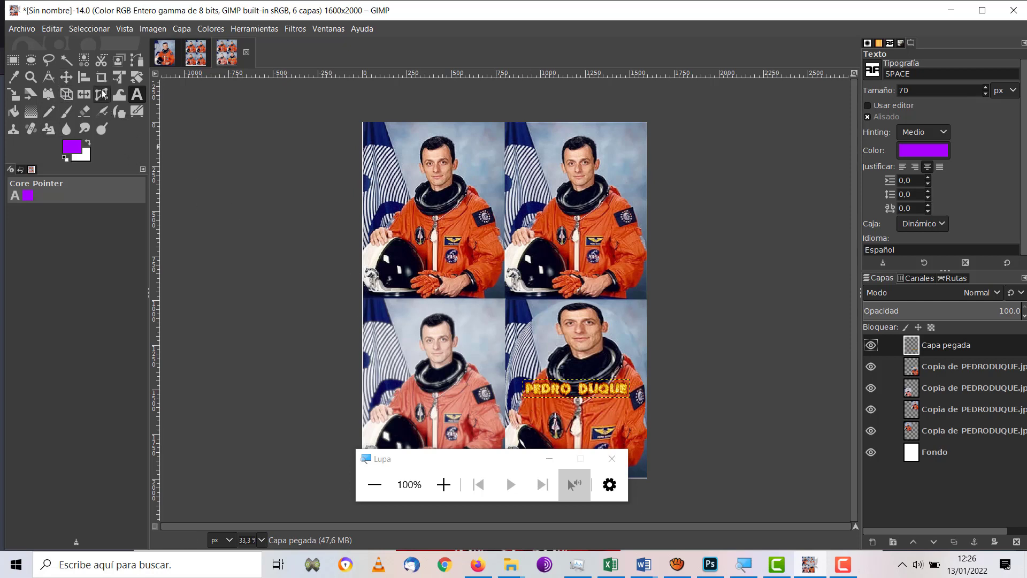
{"action": "left_click", "coordinate": [66, 77]}
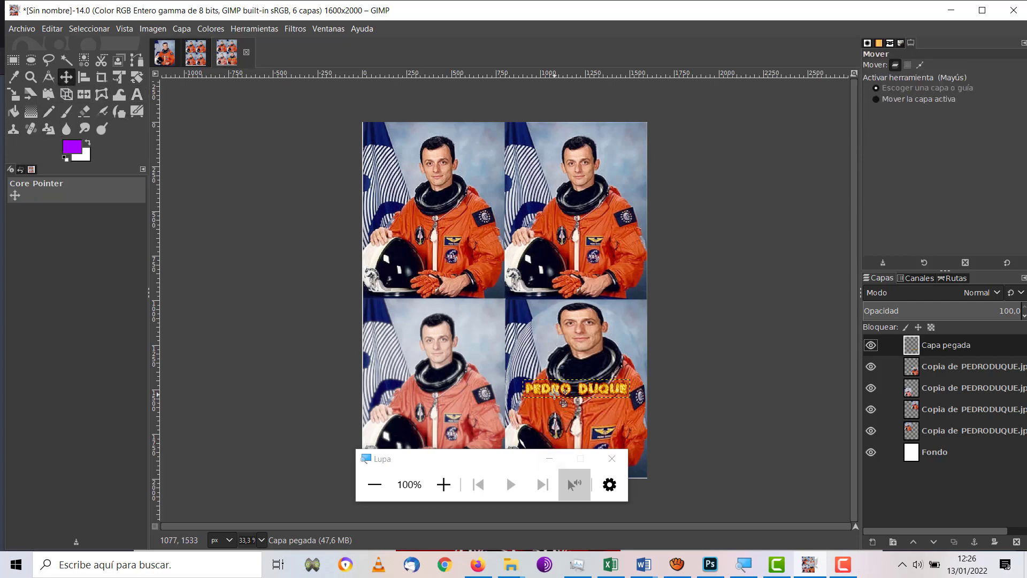
{"action": "left_click_drag", "start_coordinate": [552, 388], "coordinate": [481, 424]}
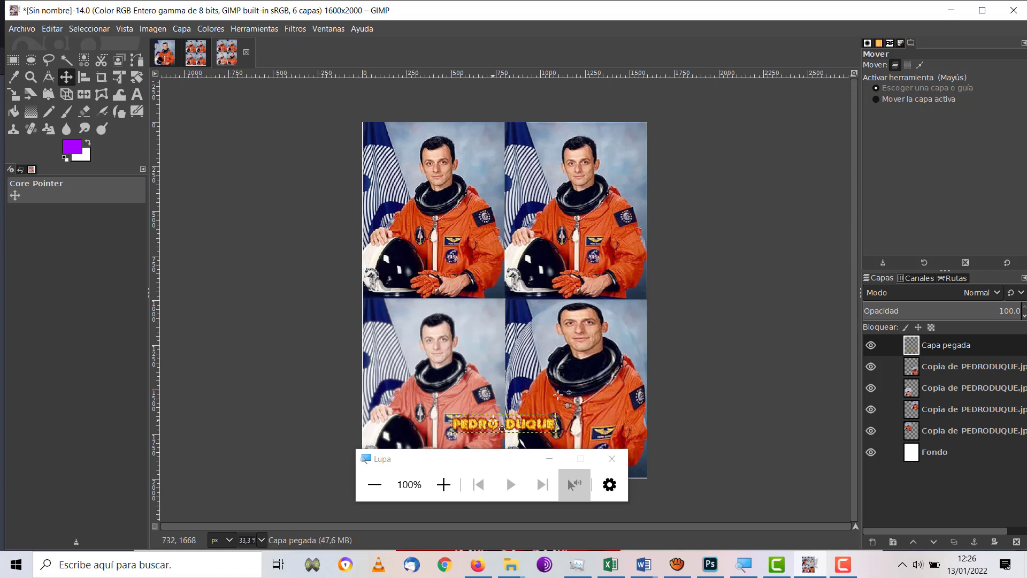
{"action": "left_click", "coordinate": [24, 29]}
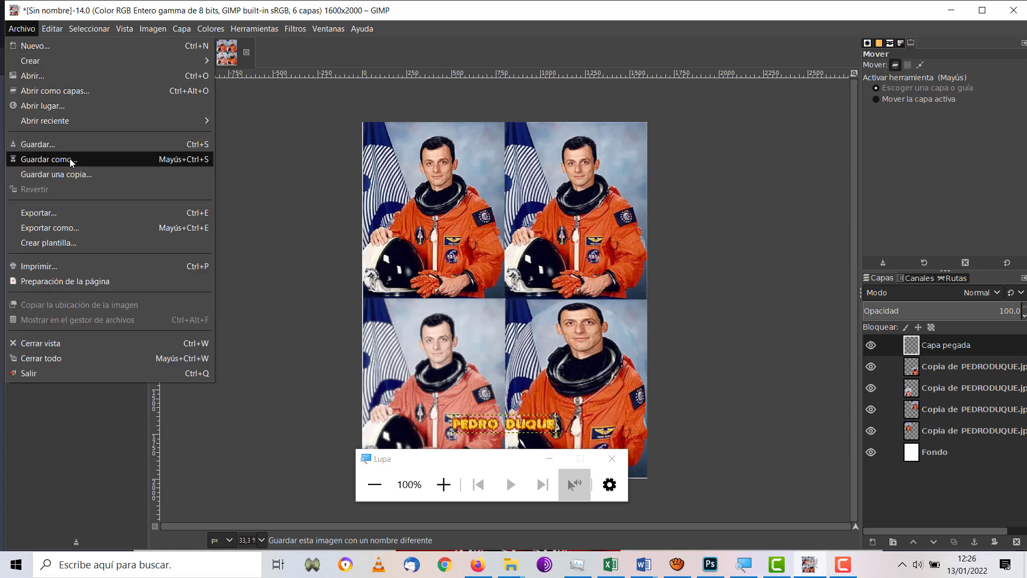
{"action": "left_click", "coordinate": [73, 174]}
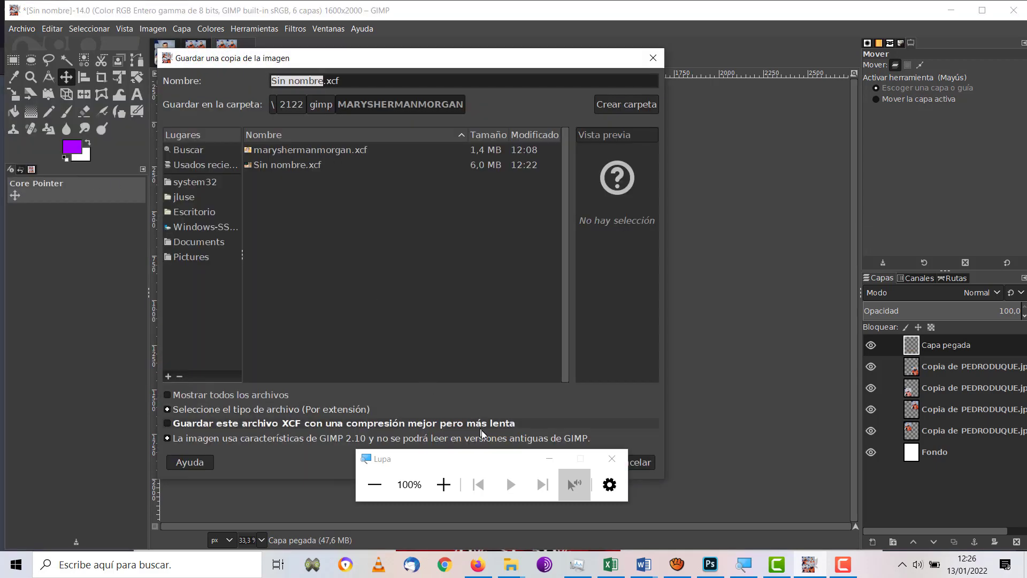
{"action": "left_click_drag", "start_coordinate": [506, 474], "coordinate": [630, 313]}
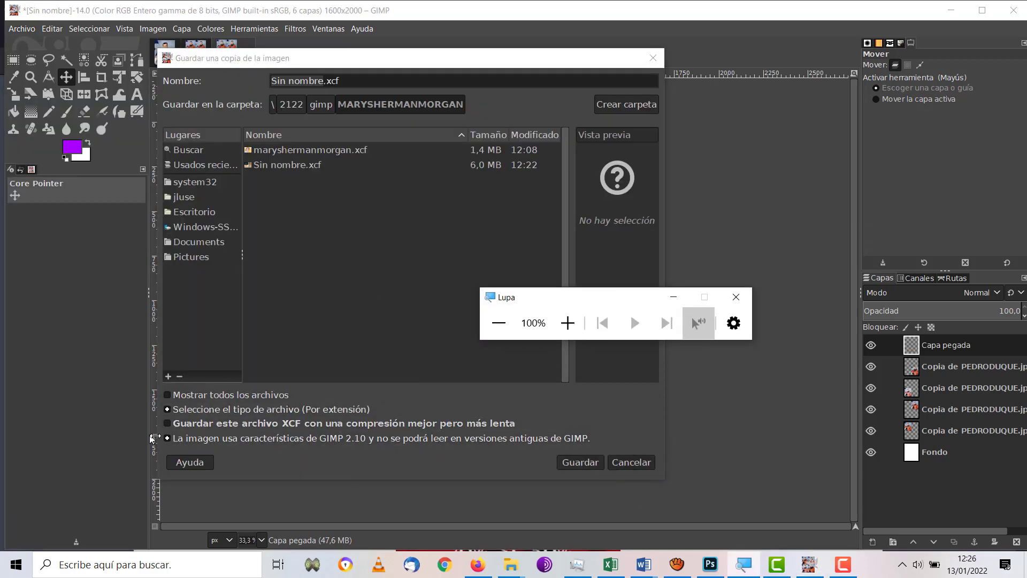
{"action": "left_click", "coordinate": [169, 411]}
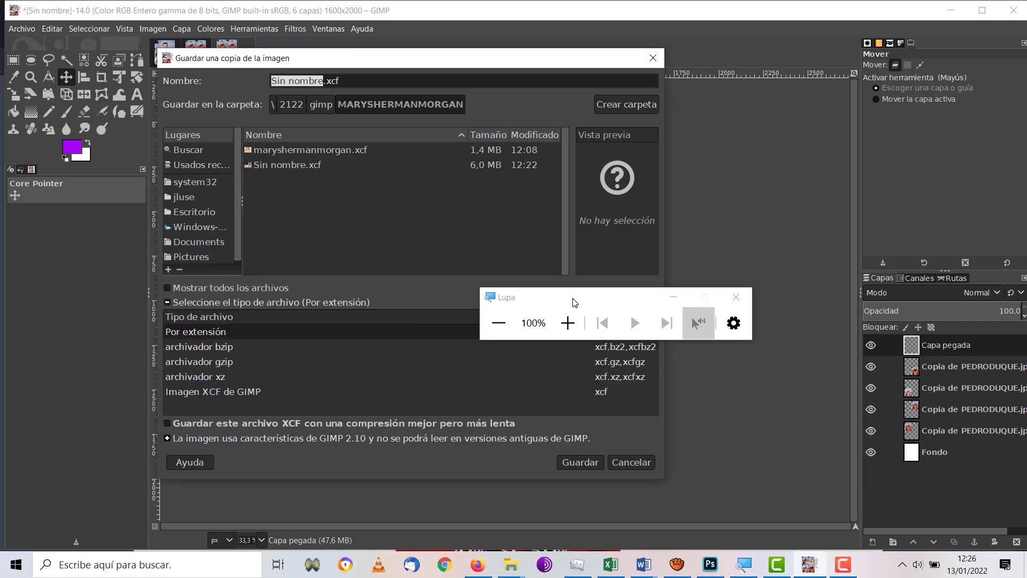
{"action": "left_click_drag", "start_coordinate": [572, 298], "coordinate": [758, 237]}
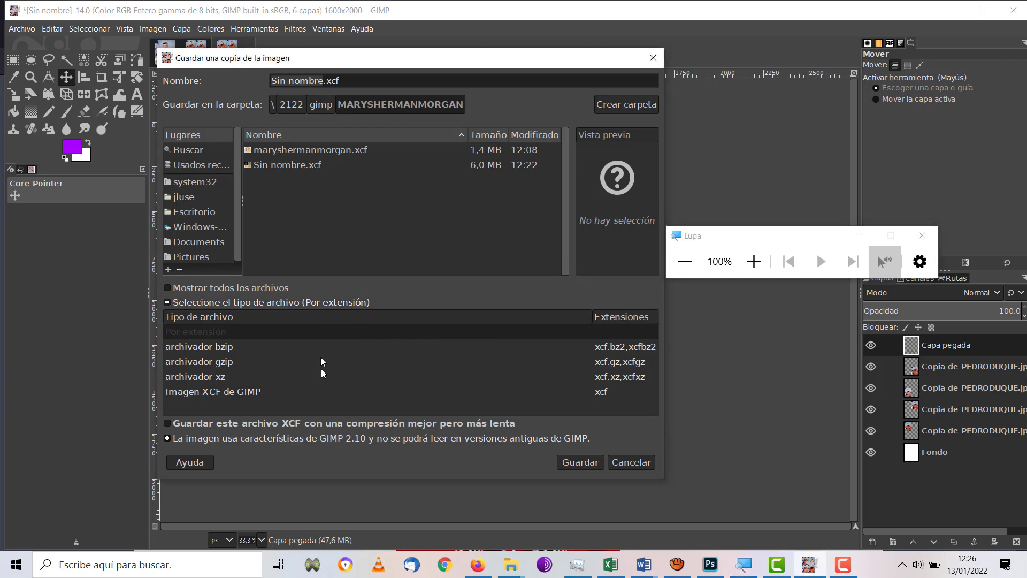
{"action": "left_click", "coordinate": [624, 460]}
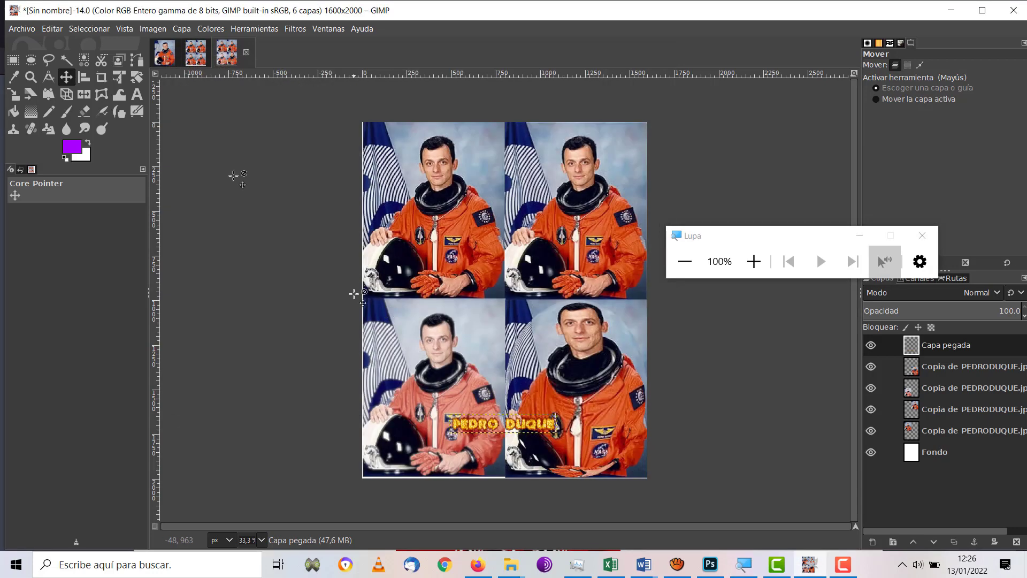
{"action": "left_click", "coordinate": [14, 29]}
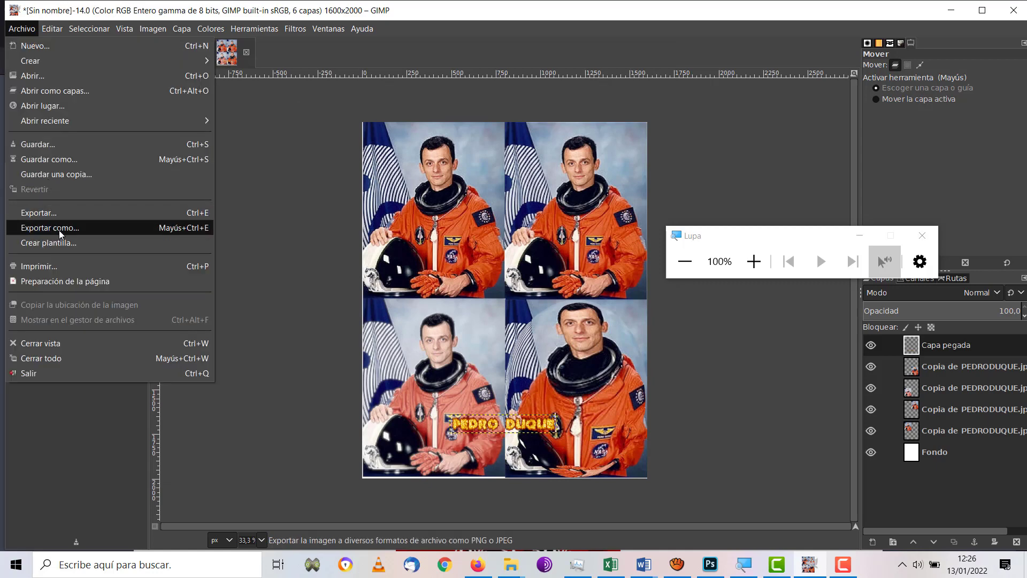
{"action": "left_click", "coordinate": [59, 230]}
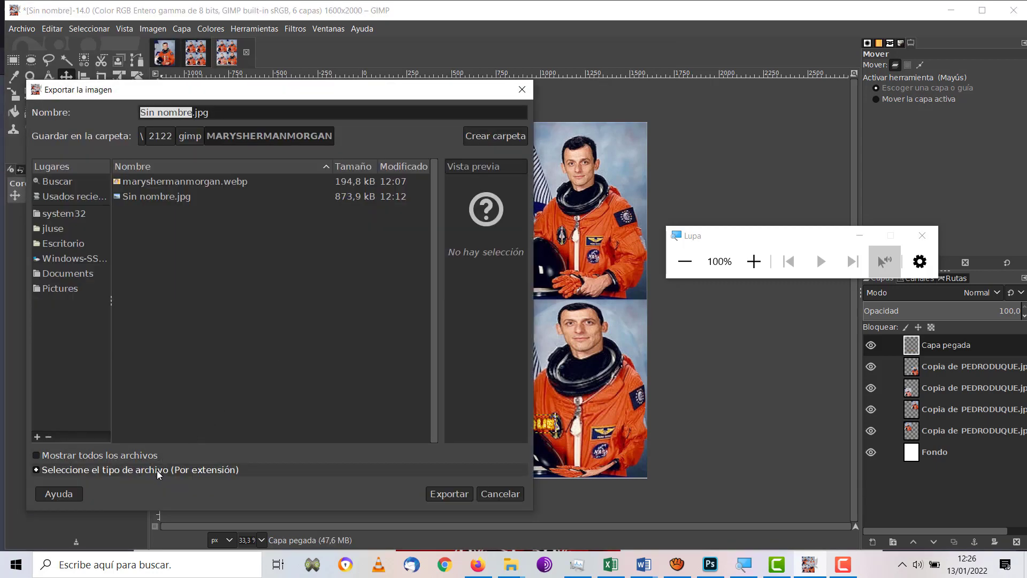
{"action": "left_click", "coordinate": [157, 470]}
{"action": "scroll", "coordinate": [216, 406], "scroll_direction": "down", "scroll_amount": 1}
{"action": "scroll", "coordinate": [214, 415], "scroll_direction": "down", "scroll_amount": 2}
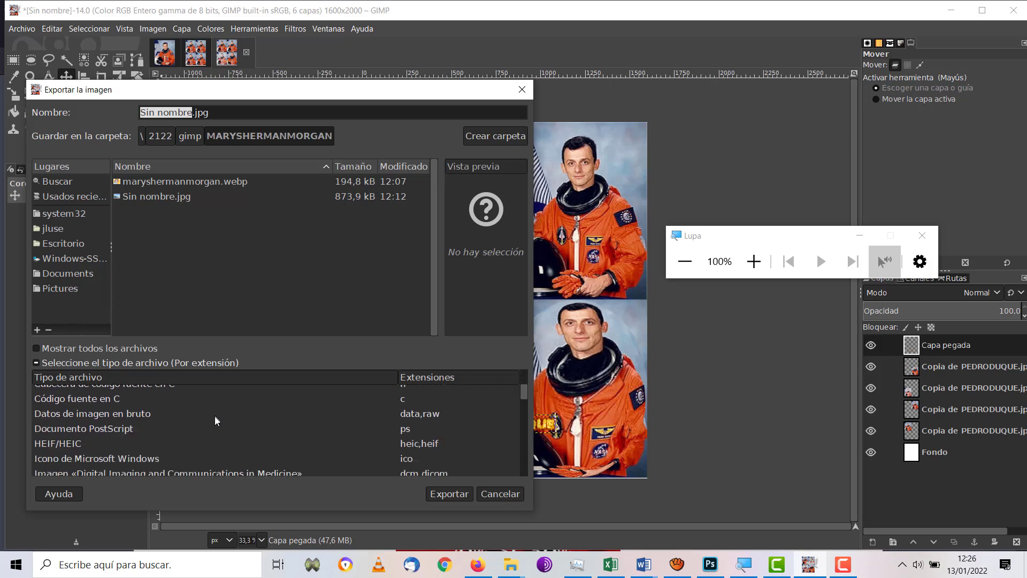
{"action": "scroll", "coordinate": [214, 416], "scroll_direction": "down", "scroll_amount": 1}
{"action": "scroll", "coordinate": [215, 420], "scroll_direction": "down", "scroll_amount": 1}
{"action": "scroll", "coordinate": [215, 421], "scroll_direction": "down", "scroll_amount": 1}
{"action": "scroll", "coordinate": [213, 423], "scroll_direction": "down", "scroll_amount": 1}
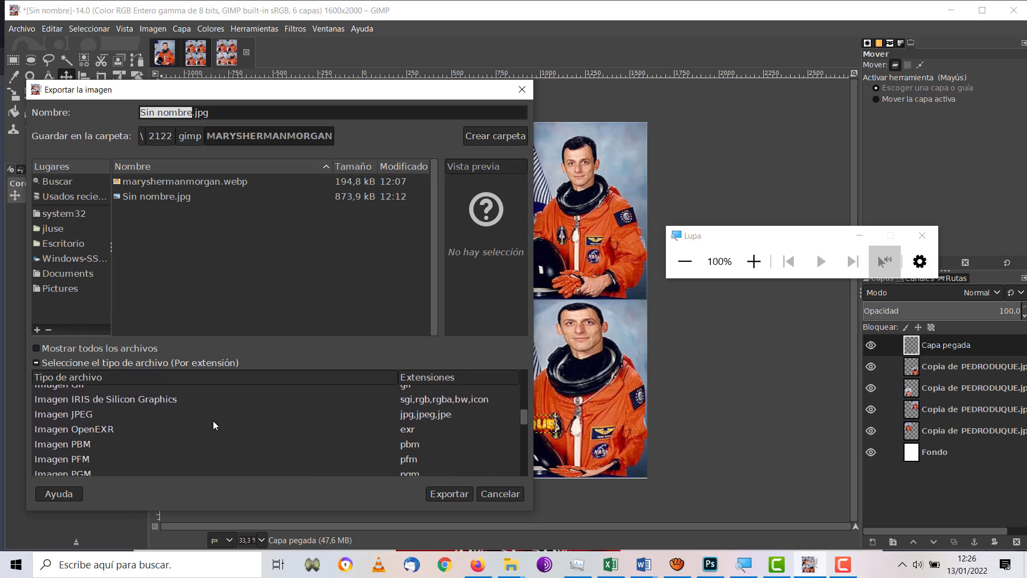
{"action": "scroll", "coordinate": [214, 424], "scroll_direction": "down", "scroll_amount": 1}
{"action": "scroll", "coordinate": [213, 425], "scroll_direction": "down", "scroll_amount": 1}
{"action": "scroll", "coordinate": [213, 420], "scroll_direction": "down", "scroll_amount": 1}
{"action": "scroll", "coordinate": [213, 420], "scroll_direction": "down", "scroll_amount": 1}
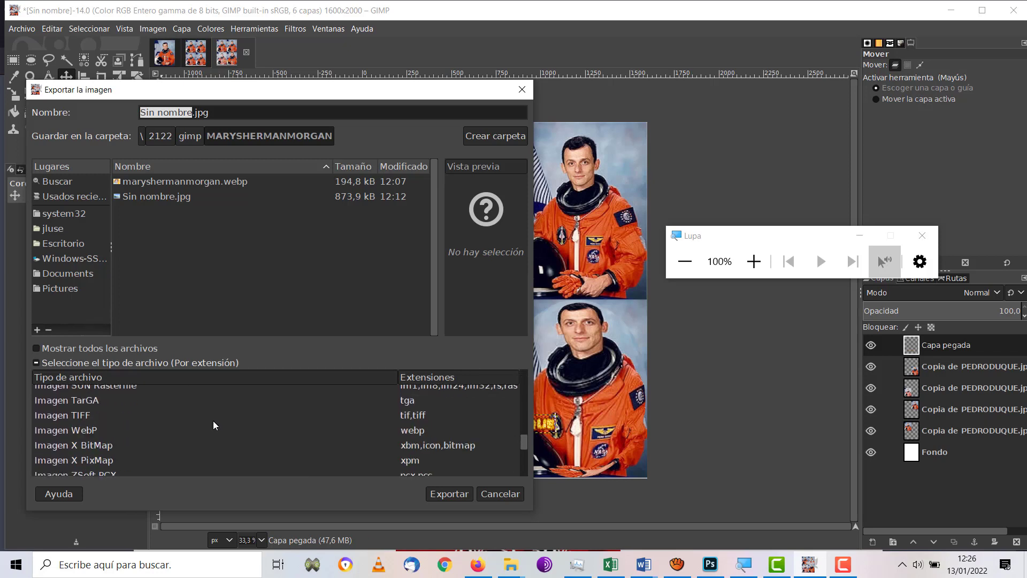
{"action": "scroll", "coordinate": [213, 421], "scroll_direction": "down", "scroll_amount": 1}
{"action": "scroll", "coordinate": [213, 418], "scroll_direction": "down", "scroll_amount": 1}
{"action": "scroll", "coordinate": [213, 416], "scroll_direction": "up", "scroll_amount": 1}
{"action": "scroll", "coordinate": [214, 416], "scroll_direction": "up", "scroll_amount": 1}
{"action": "scroll", "coordinate": [214, 415], "scroll_direction": "up", "scroll_amount": 1}
{"action": "scroll", "coordinate": [214, 415], "scroll_direction": "down", "scroll_amount": 1}
{"action": "scroll", "coordinate": [214, 415], "scroll_direction": "down", "scroll_amount": 1}
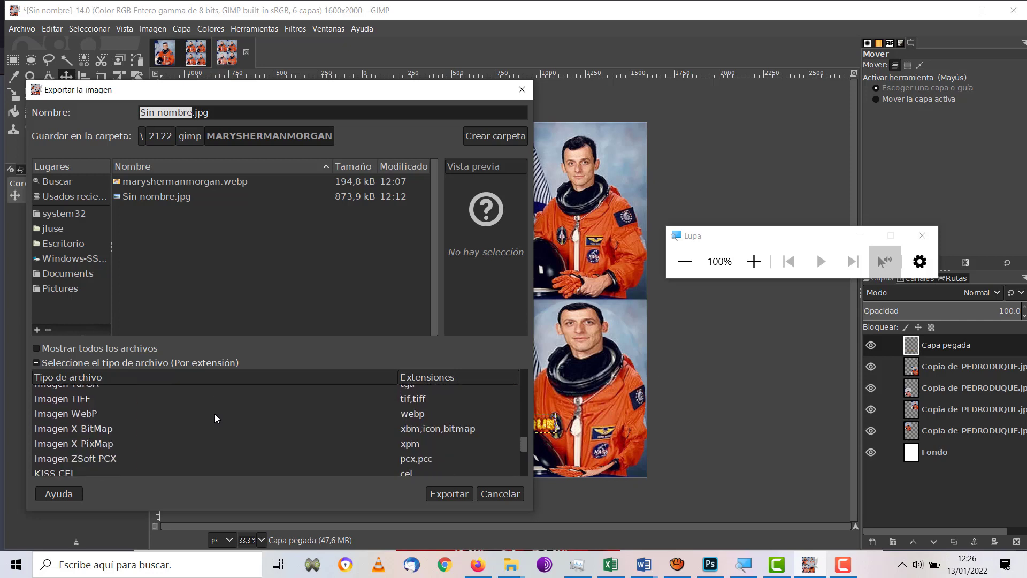
{"action": "scroll", "coordinate": [215, 413], "scroll_direction": "down", "scroll_amount": 1}
{"action": "scroll", "coordinate": [215, 413], "scroll_direction": "down", "scroll_amount": 1}
{"action": "scroll", "coordinate": [215, 413], "scroll_direction": "down", "scroll_amount": 1}
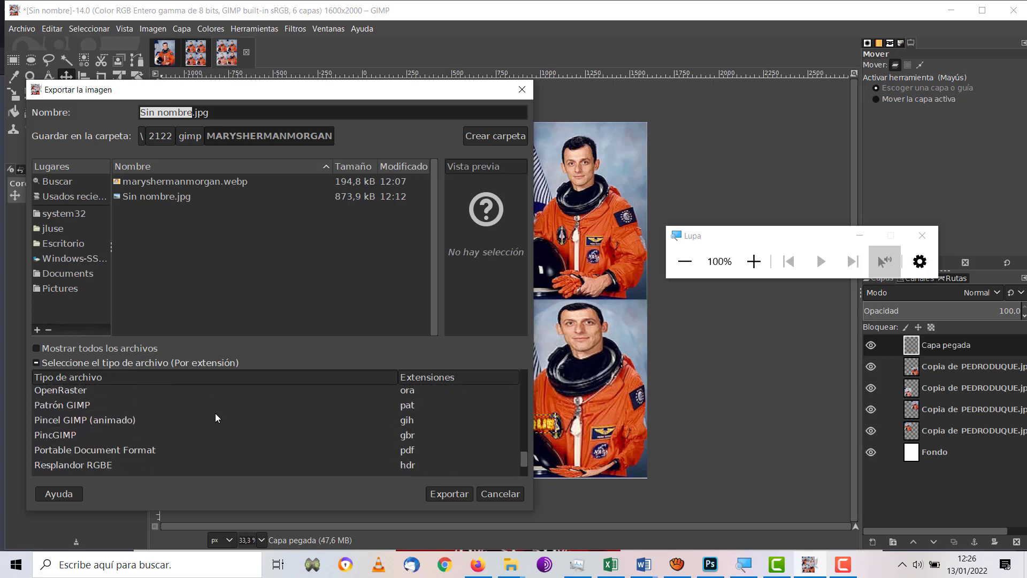
{"action": "scroll", "coordinate": [215, 413], "scroll_direction": "down", "scroll_amount": 2}
{"action": "scroll", "coordinate": [215, 413], "scroll_direction": "up", "scroll_amount": 2}
{"action": "scroll", "coordinate": [215, 413], "scroll_direction": "up", "scroll_amount": 2}
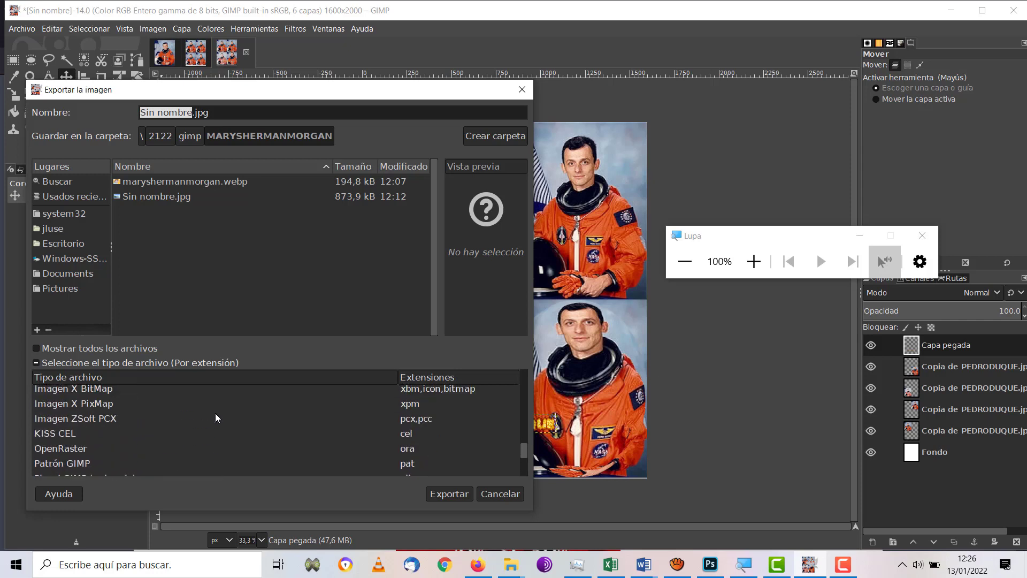
{"action": "scroll", "coordinate": [216, 413], "scroll_direction": "up", "scroll_amount": 1}
{"action": "scroll", "coordinate": [215, 413], "scroll_direction": "up", "scroll_amount": 1}
{"action": "scroll", "coordinate": [215, 413], "scroll_direction": "up", "scroll_amount": 1}
{"action": "scroll", "coordinate": [215, 413], "scroll_direction": "up", "scroll_amount": 1}
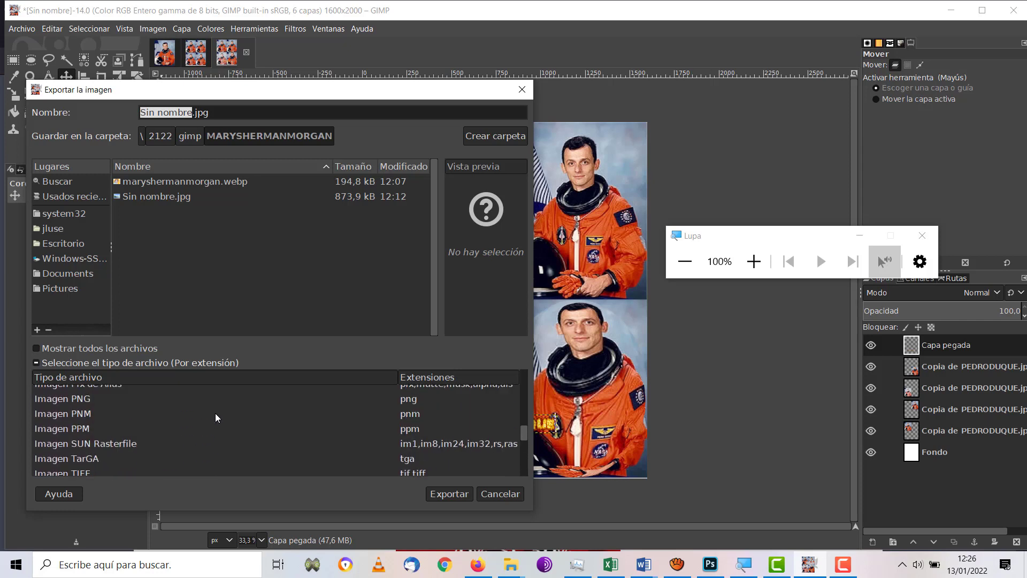
{"action": "scroll", "coordinate": [216, 413], "scroll_direction": "up", "scroll_amount": 1}
{"action": "scroll", "coordinate": [215, 418], "scroll_direction": "up", "scroll_amount": 2}
{"action": "scroll", "coordinate": [215, 417], "scroll_direction": "up", "scroll_amount": 1}
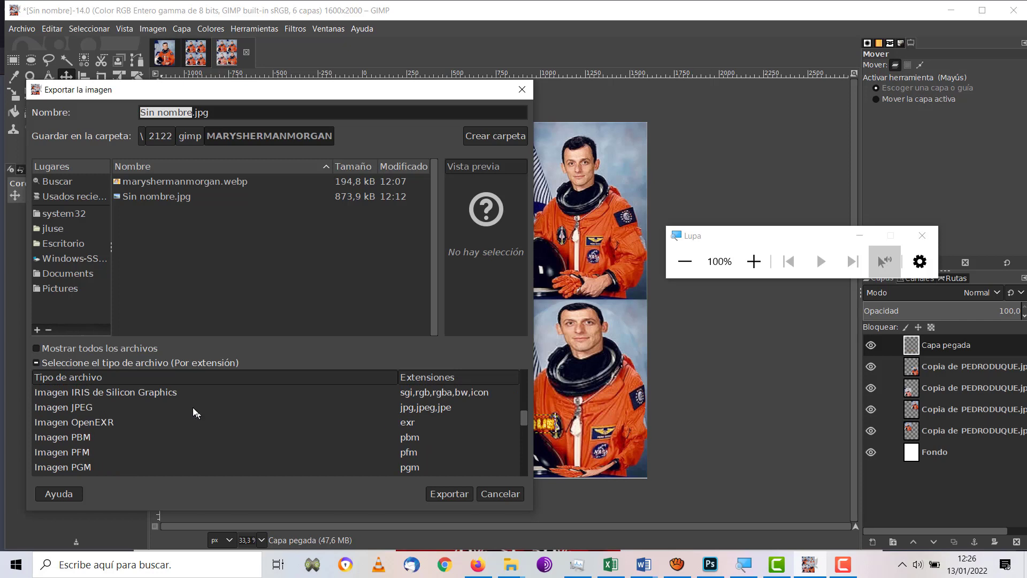
{"action": "left_click", "coordinate": [193, 407]}
{"action": "left_click", "coordinate": [458, 493]}
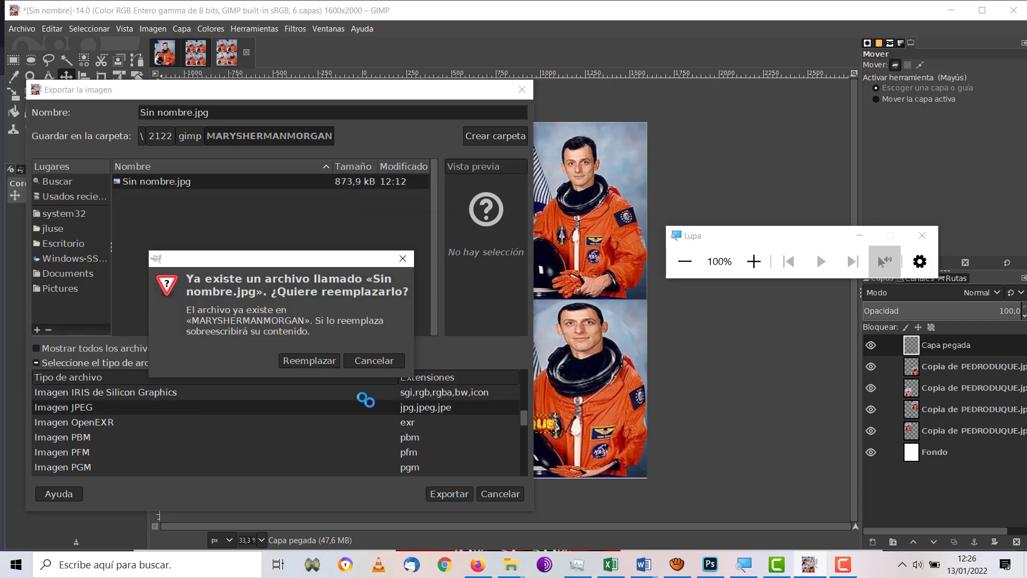
{"action": "left_click", "coordinate": [325, 359]}
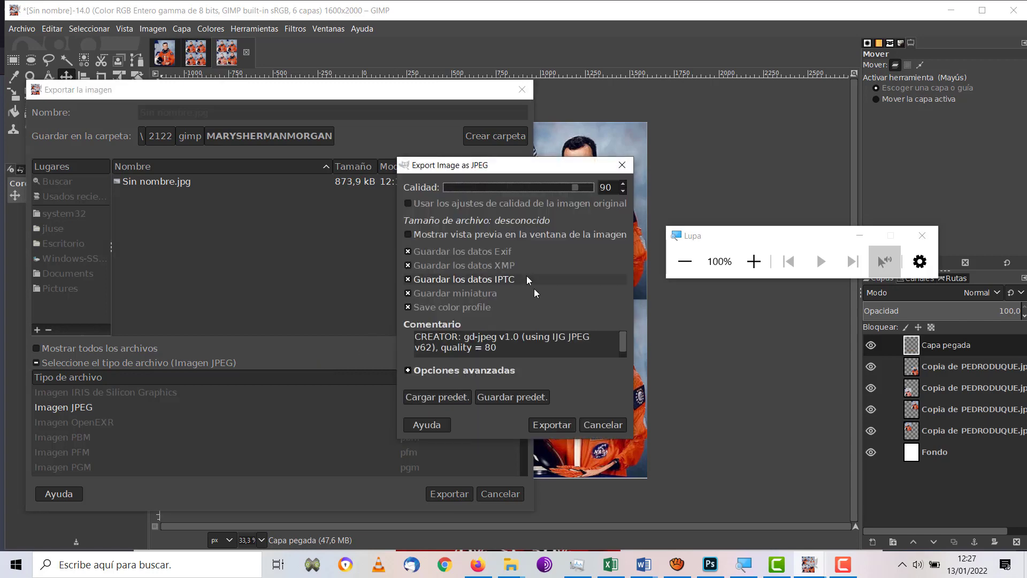
- Finish the JPEG export at quality 90 and switch back to Firefox
{"action": "left_click", "coordinate": [552, 425]}
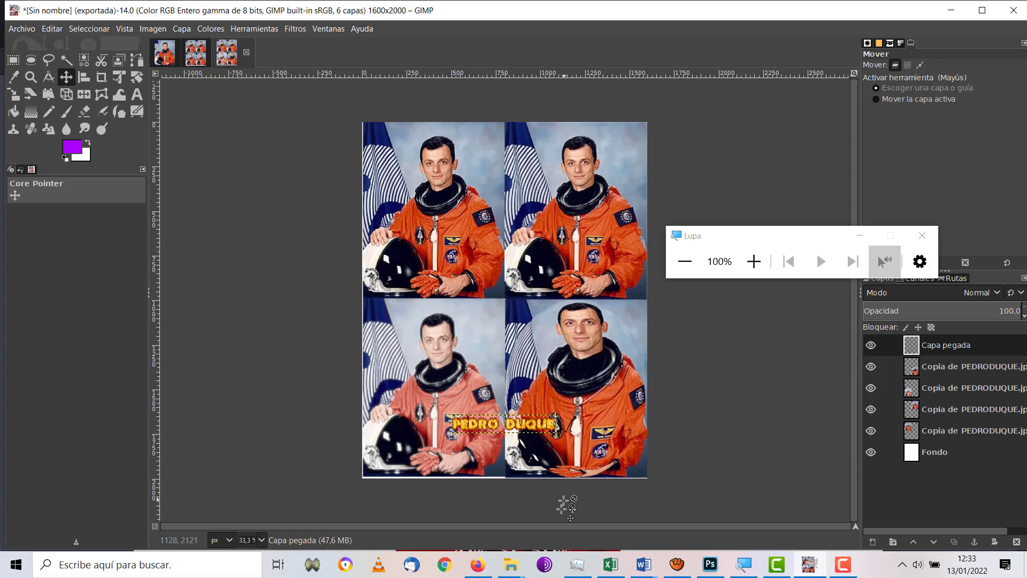
{"action": "left_click", "coordinate": [487, 565]}
- Load iesmonterroso.org and sign in to the PROFESORADO intranet with the saved login
{"action": "left_click", "coordinate": [449, 62]}
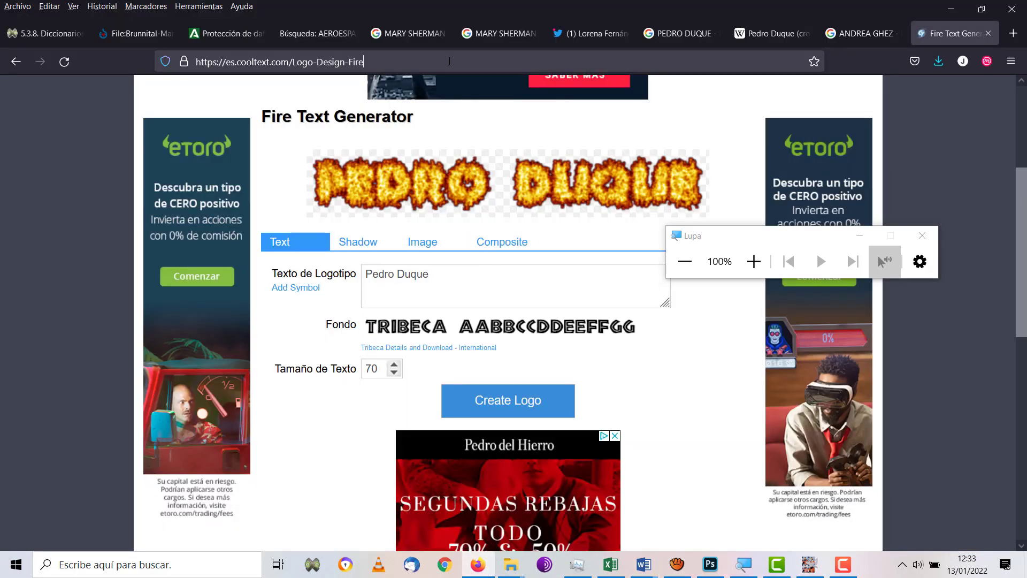
{"action": "key", "text": "Down"}
{"action": "key", "text": "Return"}
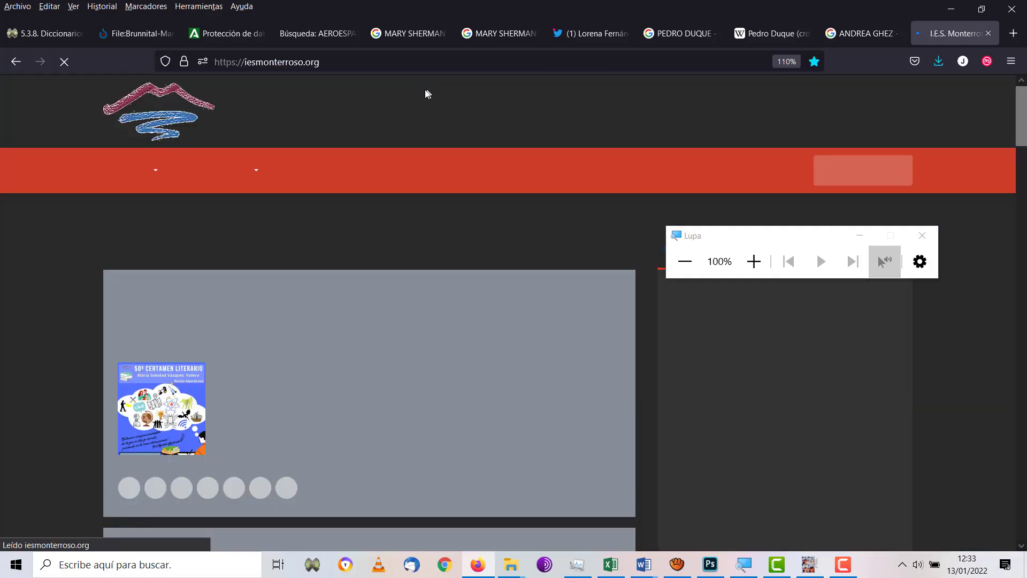
{"action": "left_click", "coordinate": [664, 173]}
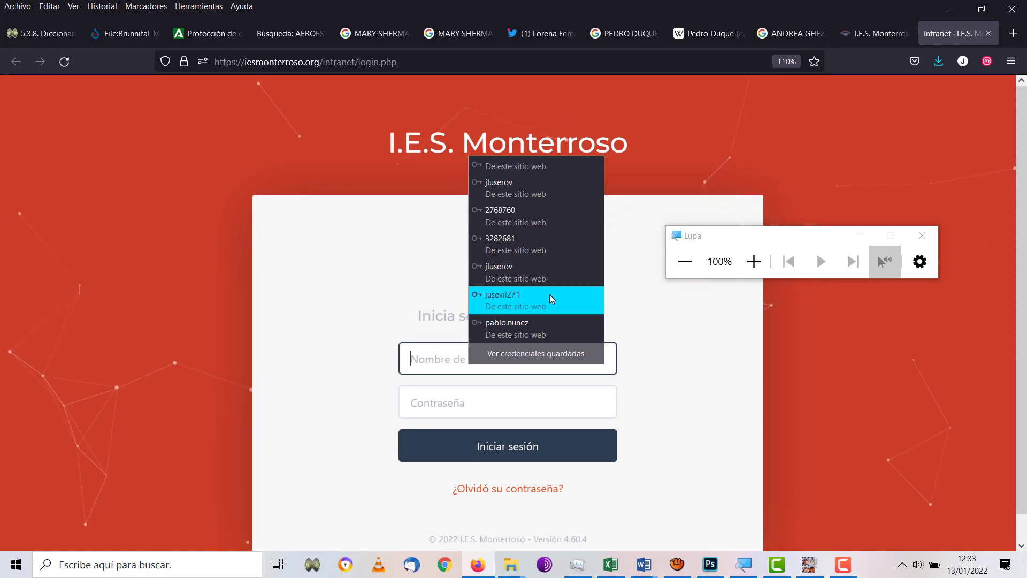
{"action": "left_click", "coordinate": [550, 298]}
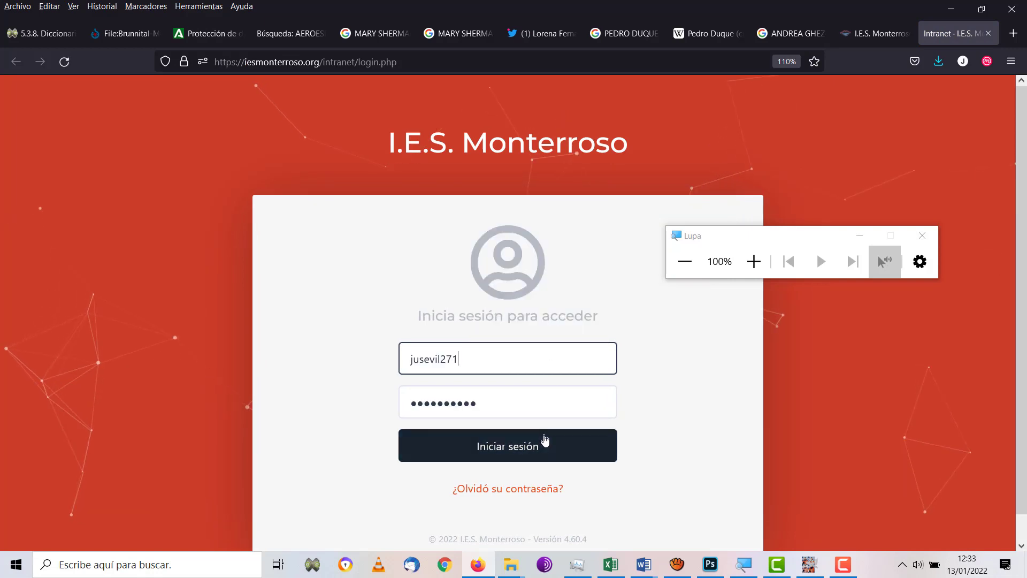
{"action": "left_click", "coordinate": [545, 442]}
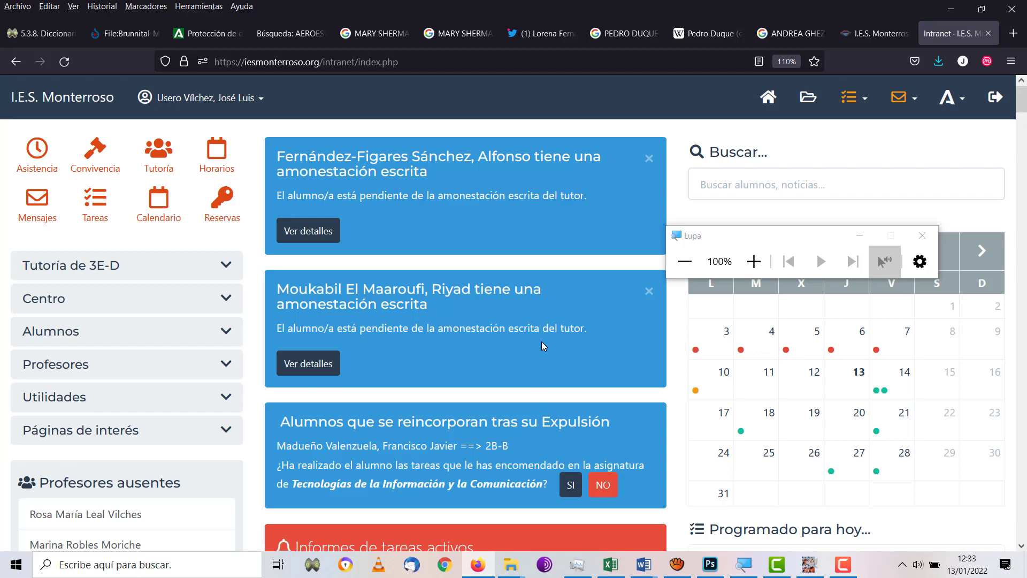
{"action": "scroll", "coordinate": [542, 345], "scroll_direction": "down", "scroll_amount": 3}
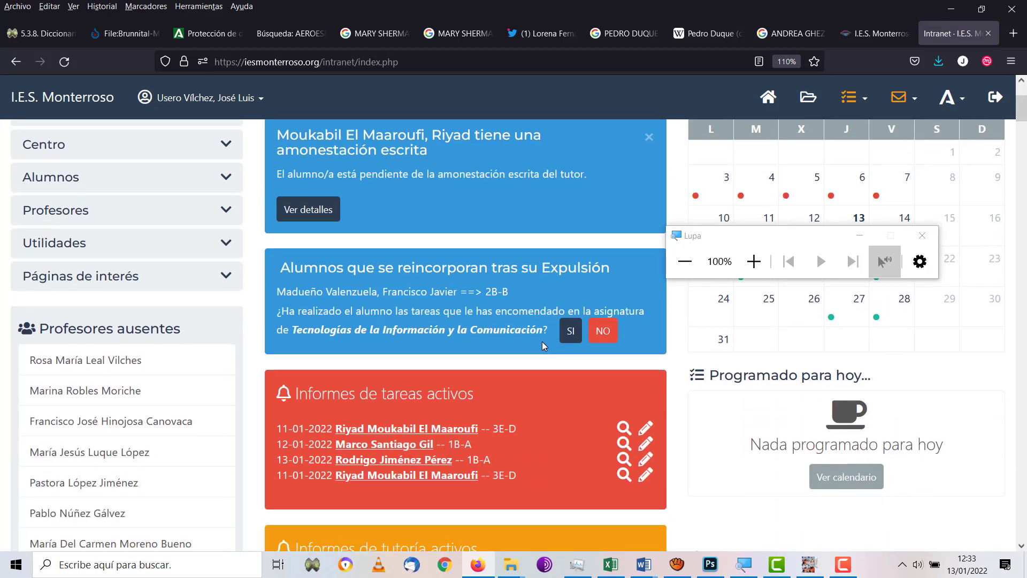
{"action": "scroll", "coordinate": [542, 345], "scroll_direction": "down", "scroll_amount": 3}
{"action": "scroll", "coordinate": [544, 349], "scroll_direction": "down", "scroll_amount": 3}
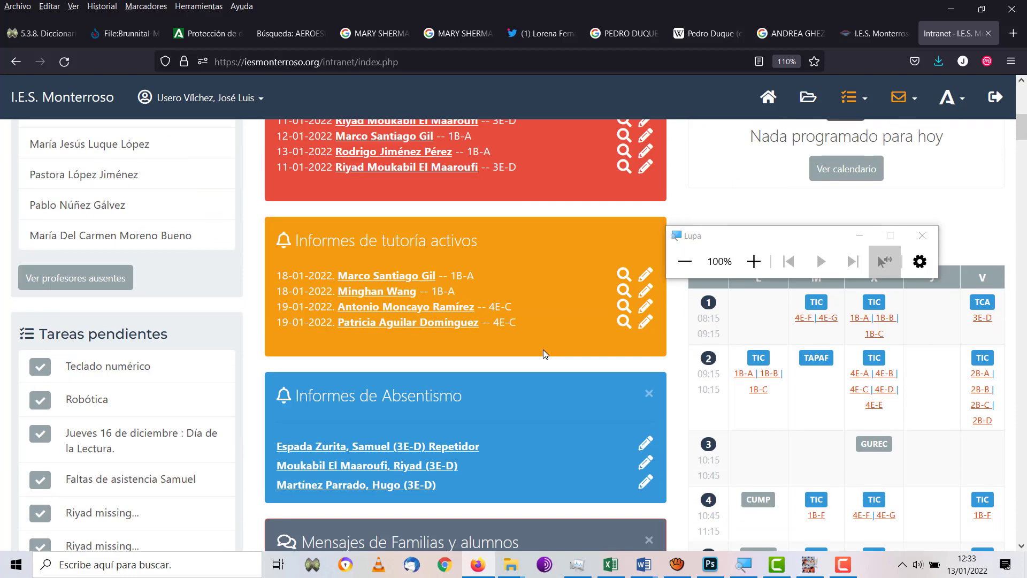
{"action": "scroll", "coordinate": [544, 349], "scroll_direction": "down", "scroll_amount": 2}
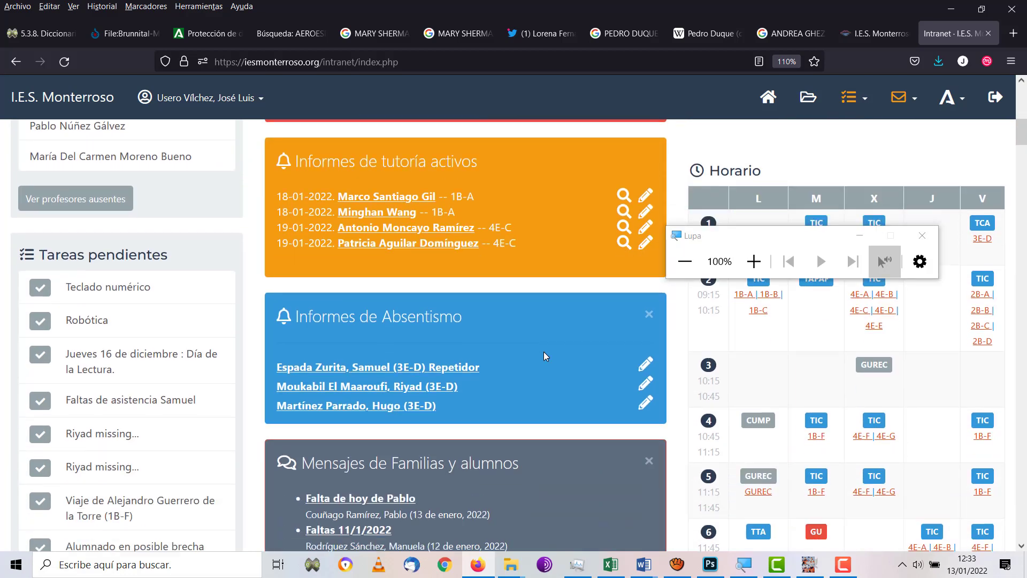
{"action": "scroll", "coordinate": [544, 352], "scroll_direction": "down", "scroll_amount": 2}
{"action": "scroll", "coordinate": [544, 351], "scroll_direction": "down", "scroll_amount": 2}
{"action": "scroll", "coordinate": [544, 352], "scroll_direction": "down", "scroll_amount": 3}
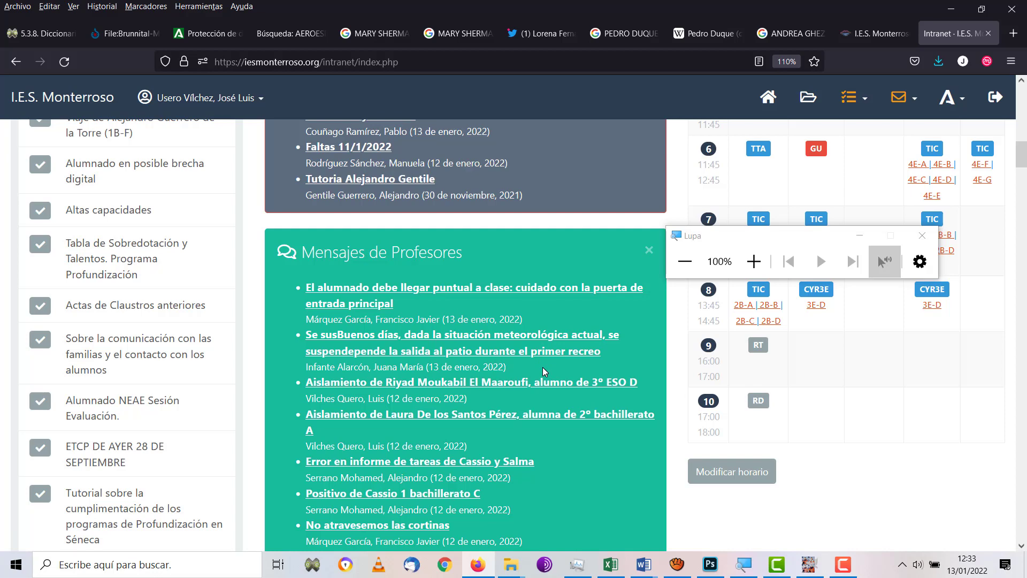
{"action": "scroll", "coordinate": [542, 367], "scroll_direction": "down", "scroll_amount": 4}
{"action": "scroll", "coordinate": [543, 368], "scroll_direction": "down", "scroll_amount": 2}
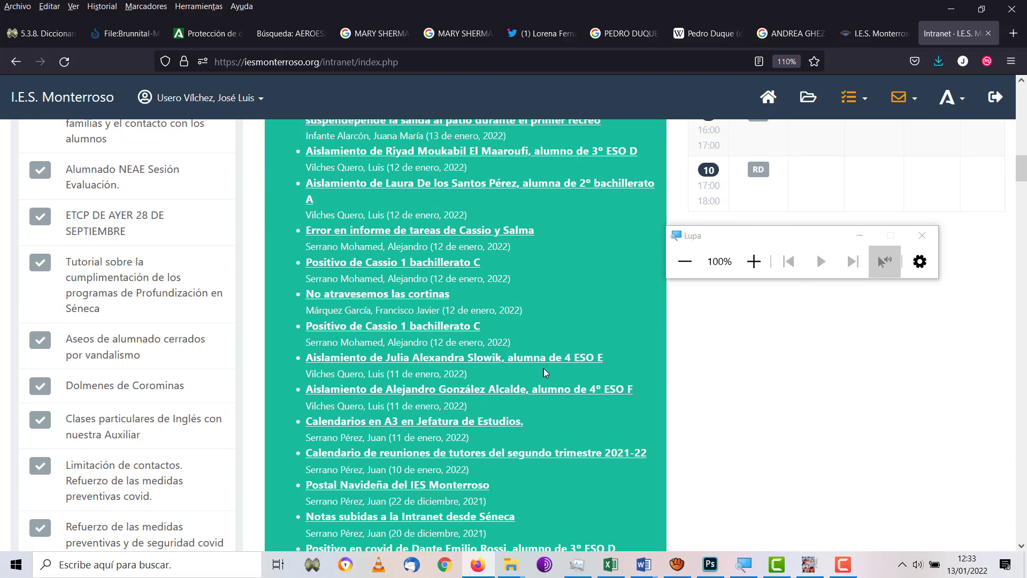
{"action": "scroll", "coordinate": [544, 368], "scroll_direction": "down", "scroll_amount": 8}
{"action": "scroll", "coordinate": [545, 372], "scroll_direction": "up", "scroll_amount": 3}
{"action": "scroll", "coordinate": [544, 373], "scroll_direction": "up", "scroll_amount": 4}
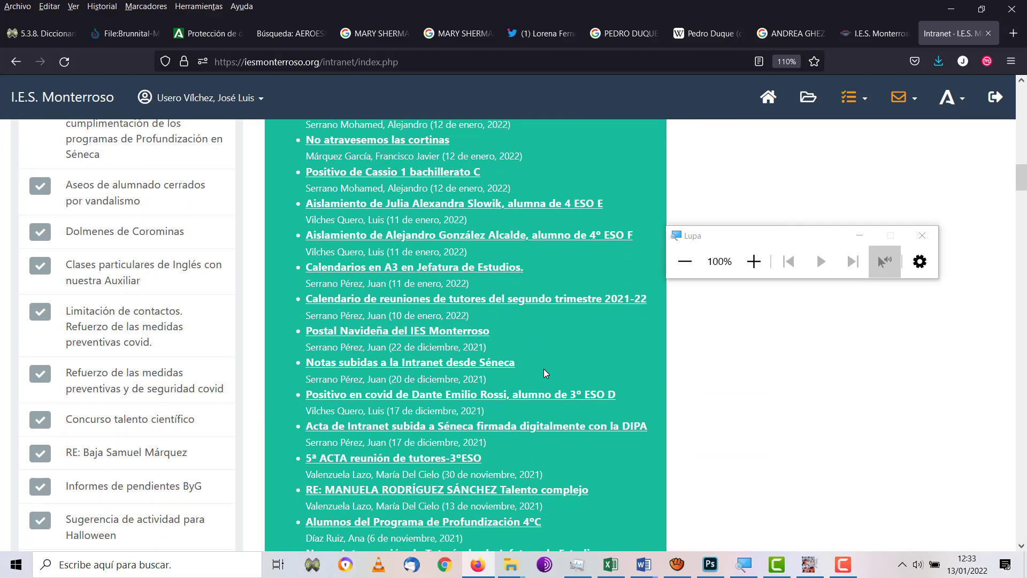
{"action": "scroll", "coordinate": [543, 369], "scroll_direction": "down", "scroll_amount": 2}
{"action": "left_click", "coordinate": [543, 321]}
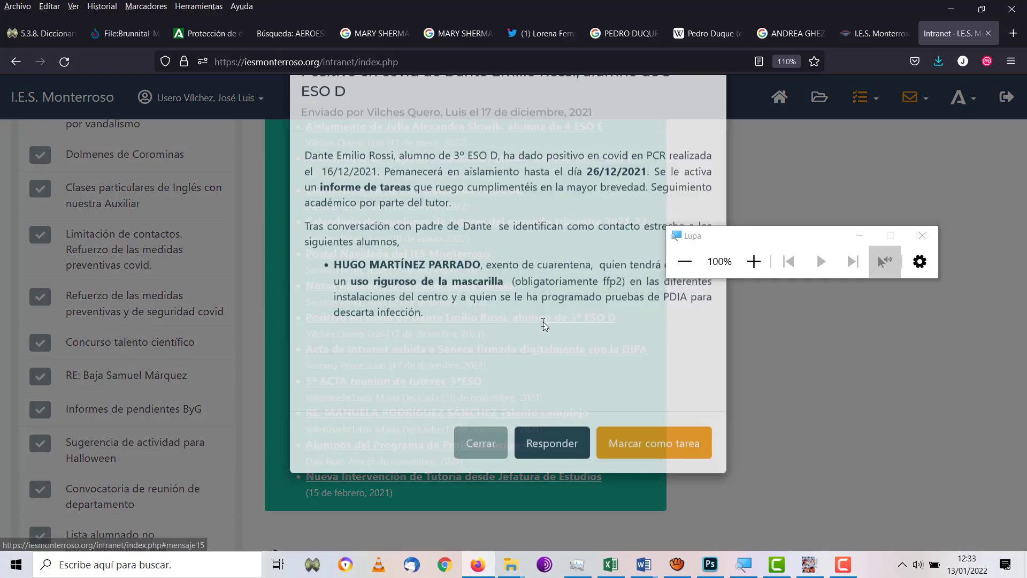
{"action": "left_click", "coordinate": [495, 490]}
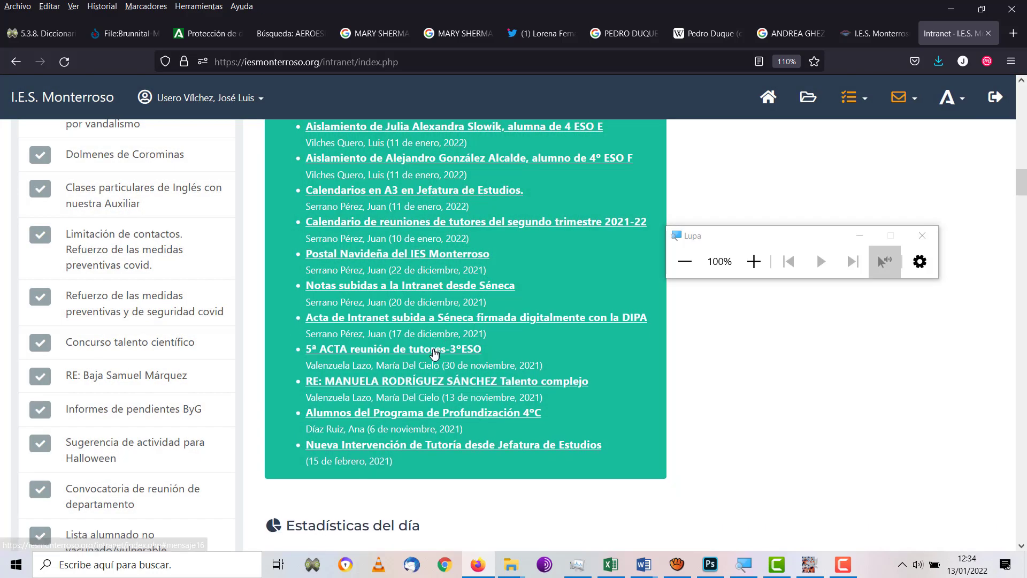
{"action": "left_click", "coordinate": [439, 253]}
{"action": "left_click", "coordinate": [481, 384]}
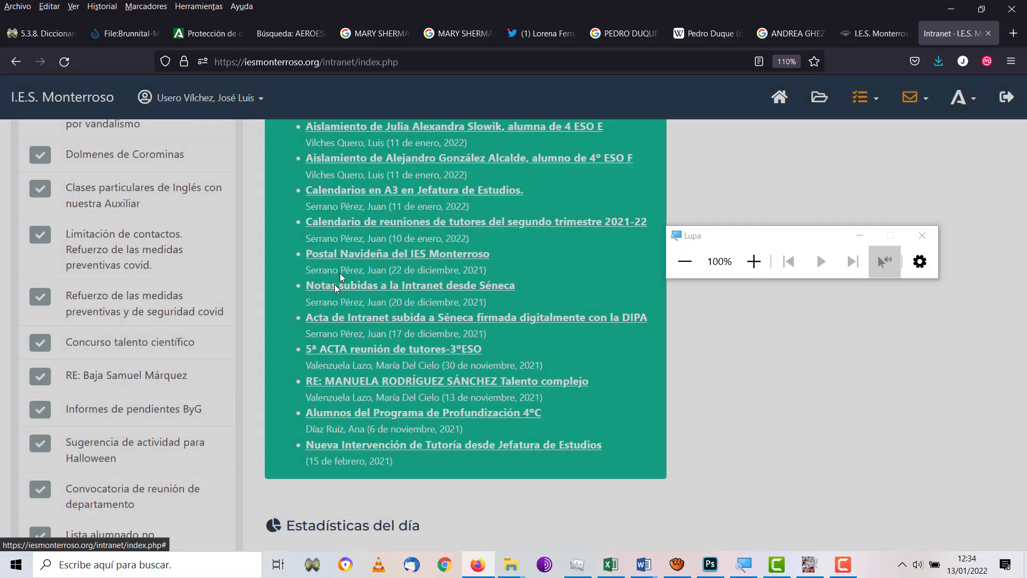
{"action": "scroll", "coordinate": [291, 241], "scroll_direction": "up", "scroll_amount": 10}
{"action": "scroll", "coordinate": [296, 230], "scroll_direction": "up", "scroll_amount": 7}
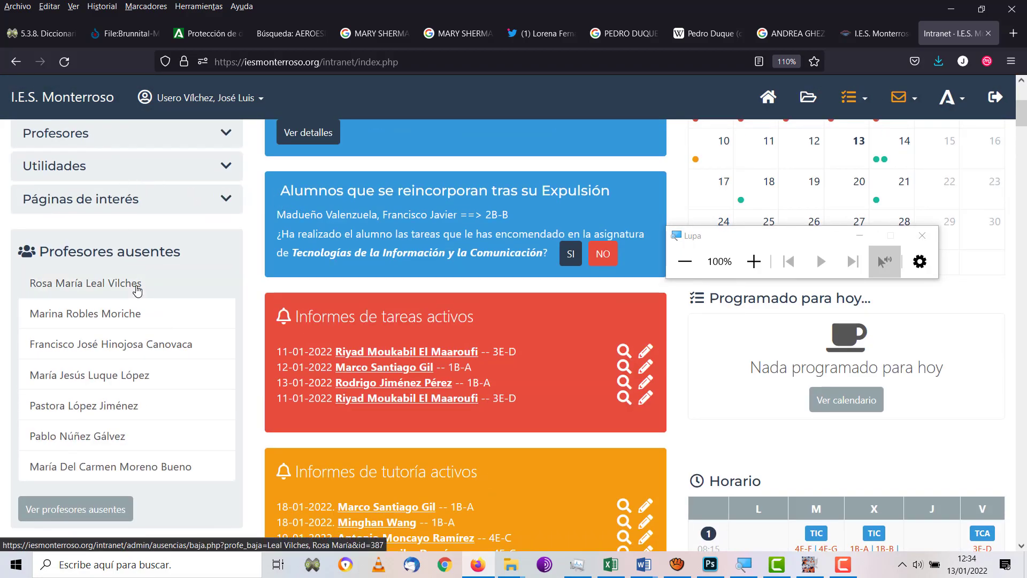
{"action": "scroll", "coordinate": [118, 257], "scroll_direction": "up", "scroll_amount": 3}
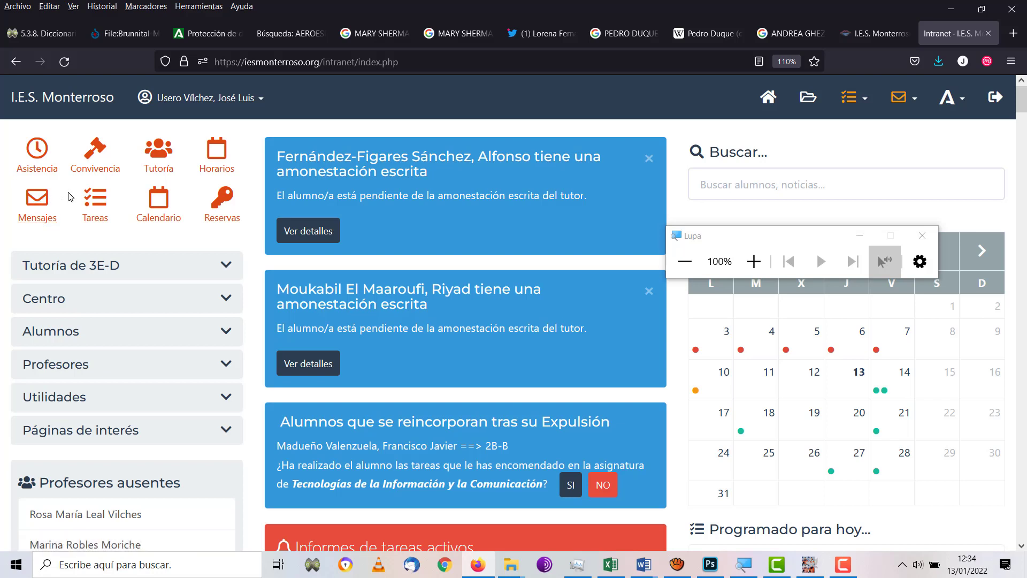
- Open 13-01-2022 attendance and mark the 3rd, 9th, 12th and 13th 4E-A students absent
{"action": "left_click", "coordinate": [56, 170]}
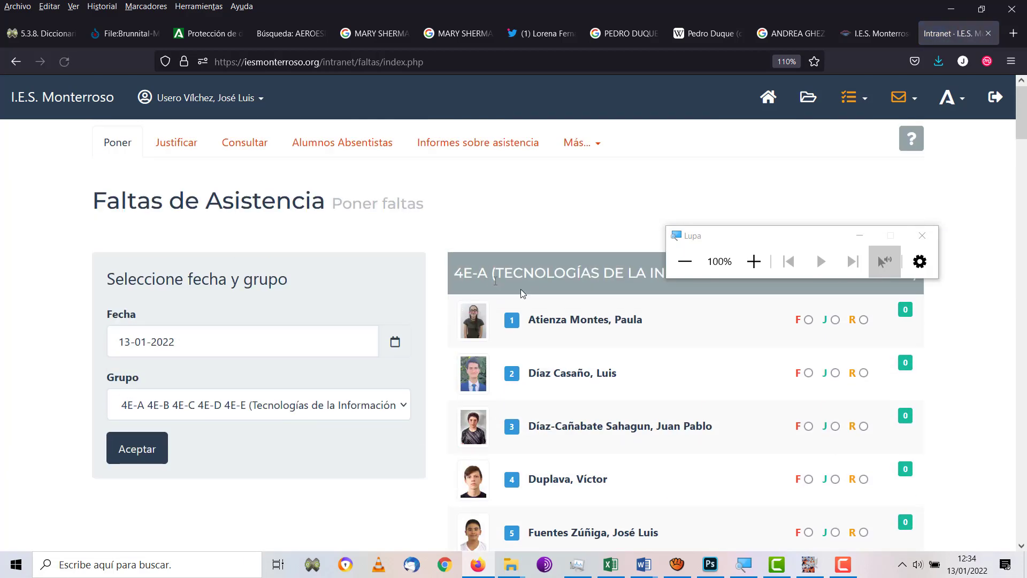
{"action": "scroll", "coordinate": [663, 339], "scroll_direction": "down", "scroll_amount": 2}
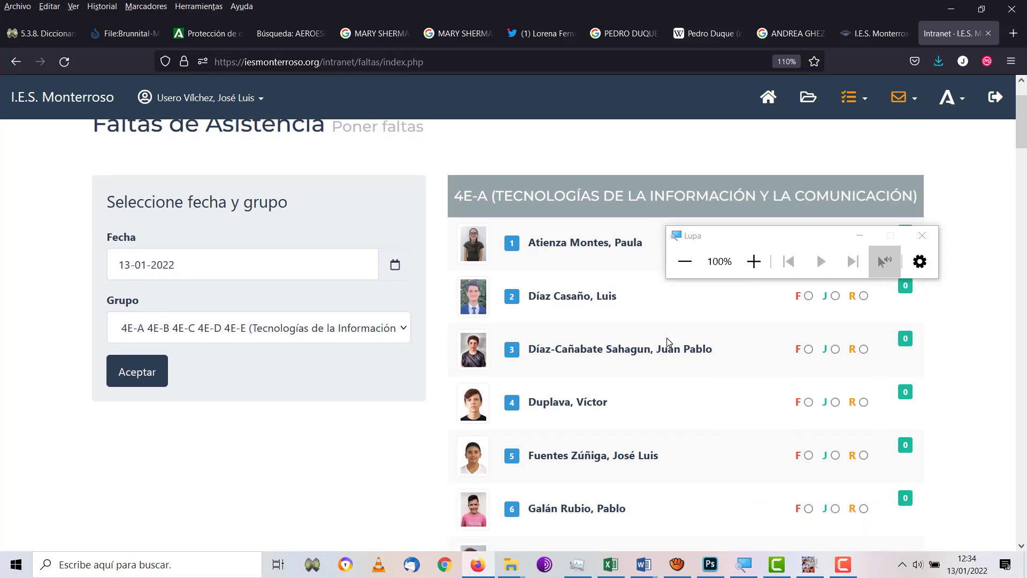
{"action": "left_click", "coordinate": [808, 350]}
{"action": "scroll", "coordinate": [808, 372], "scroll_direction": "down", "scroll_amount": 5}
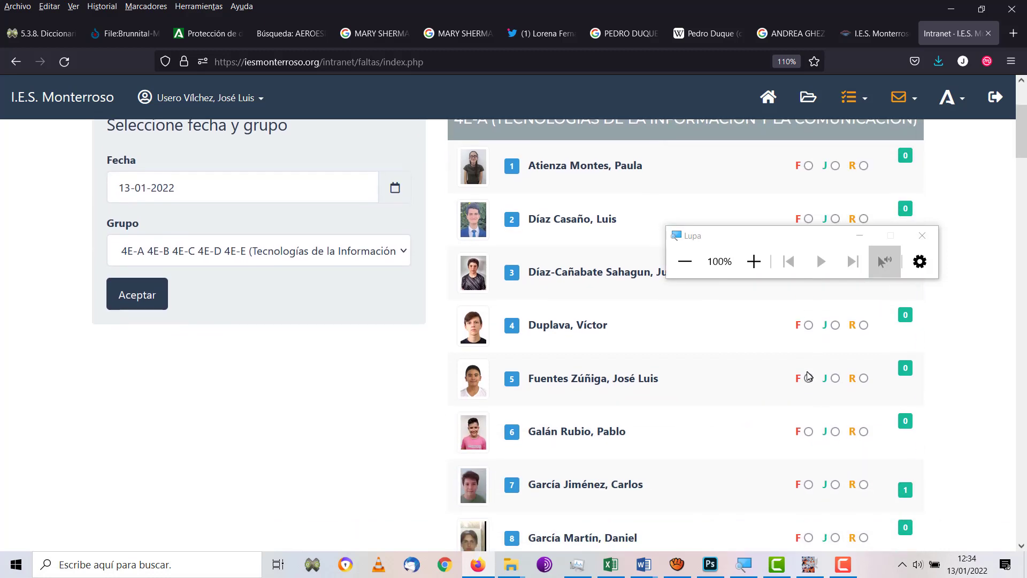
{"action": "scroll", "coordinate": [809, 376], "scroll_direction": "down", "scroll_amount": 1}
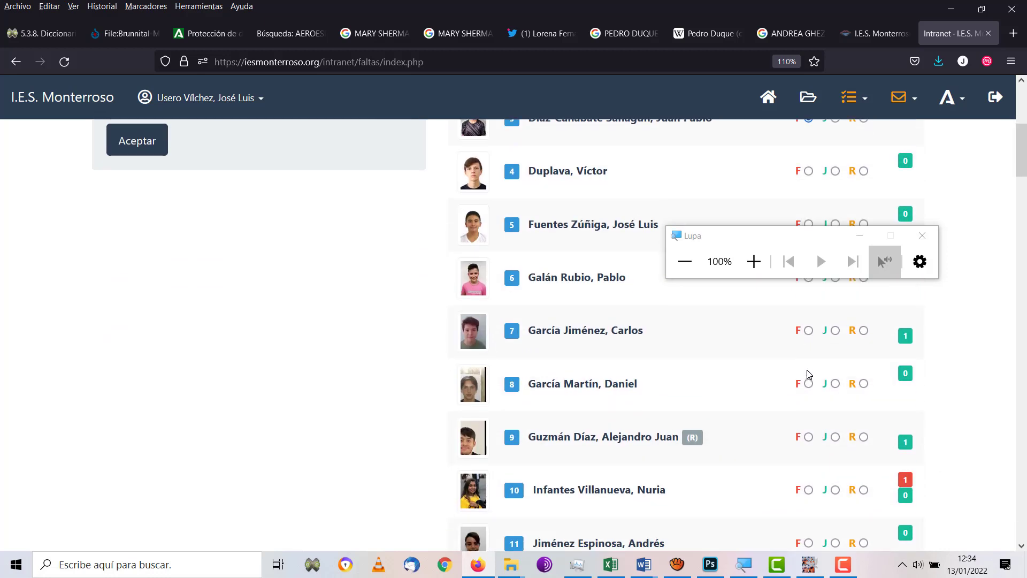
{"action": "scroll", "coordinate": [808, 373], "scroll_direction": "down", "scroll_amount": 2}
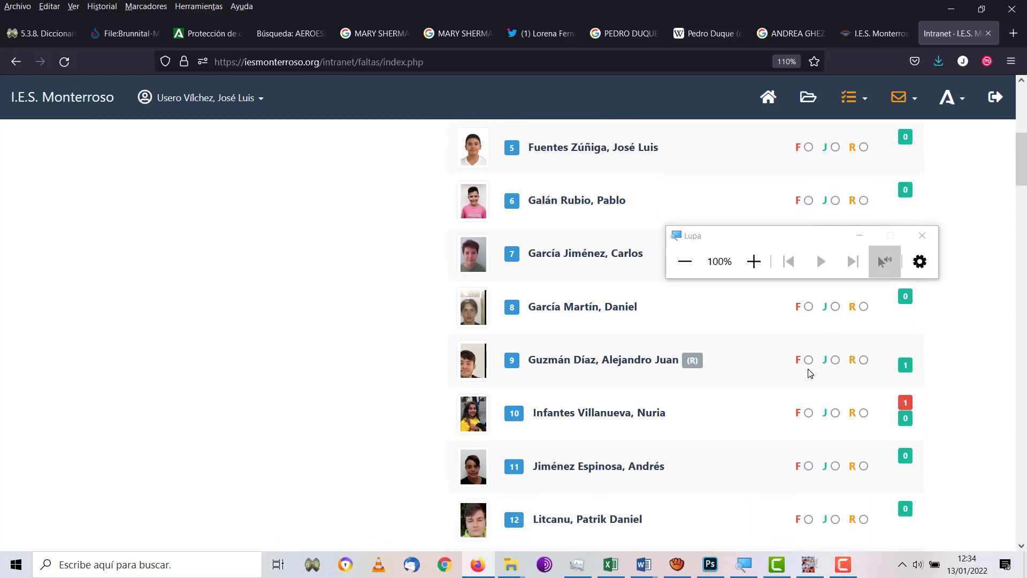
{"action": "left_click", "coordinate": [809, 361]}
{"action": "scroll", "coordinate": [809, 369], "scroll_direction": "down", "scroll_amount": 3}
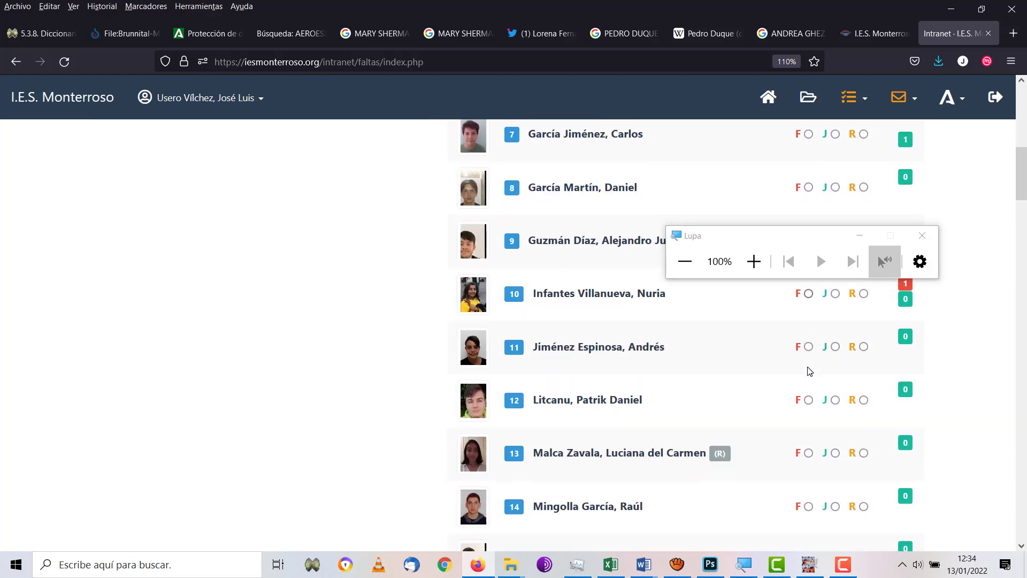
{"action": "scroll", "coordinate": [810, 371], "scroll_direction": "down", "scroll_amount": 1}
{"action": "left_click", "coordinate": [809, 367]}
{"action": "left_click", "coordinate": [808, 418]}
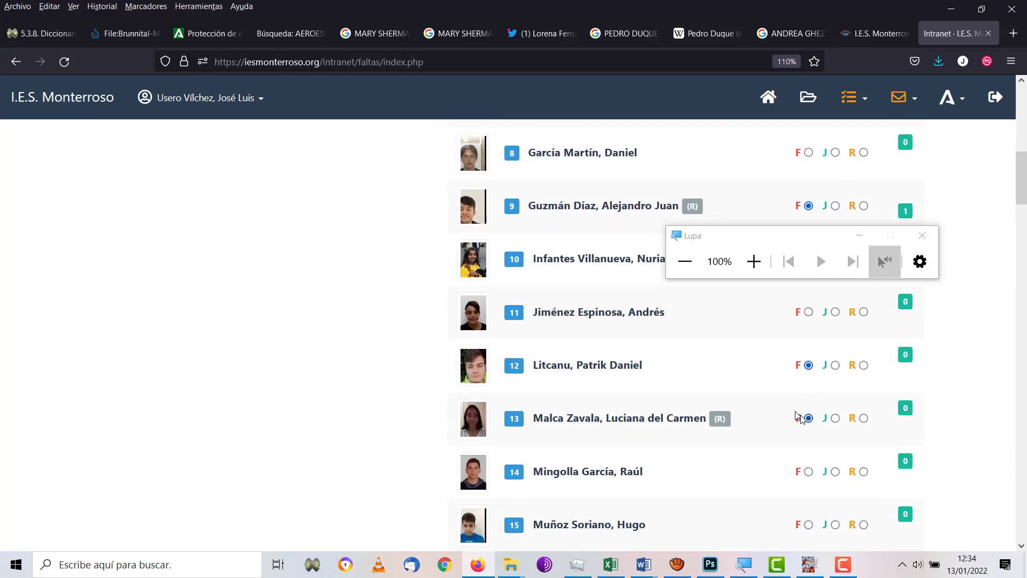
- Submit the marked 4E-A absences with Aceptar
{"action": "scroll", "coordinate": [791, 410], "scroll_direction": "down", "scroll_amount": 2}
{"action": "scroll", "coordinate": [792, 410], "scroll_direction": "down", "scroll_amount": 2}
{"action": "scroll", "coordinate": [792, 410], "scroll_direction": "down", "scroll_amount": 5}
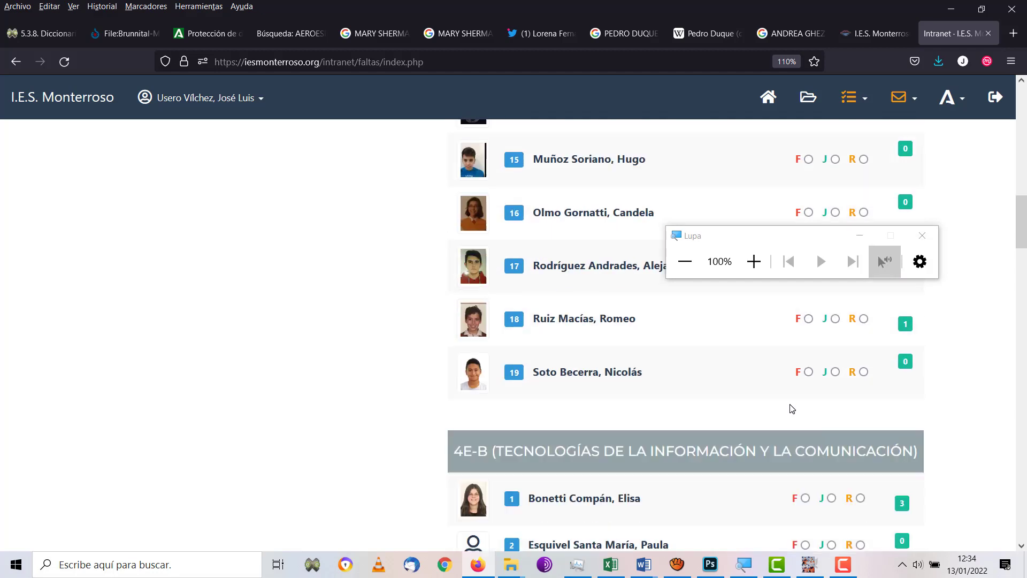
{"action": "scroll", "coordinate": [792, 410], "scroll_direction": "down", "scroll_amount": 5}
{"action": "scroll", "coordinate": [791, 408], "scroll_direction": "down", "scroll_amount": 5}
{"action": "scroll", "coordinate": [790, 407], "scroll_direction": "down", "scroll_amount": 1}
{"action": "scroll", "coordinate": [791, 408], "scroll_direction": "up", "scroll_amount": 2}
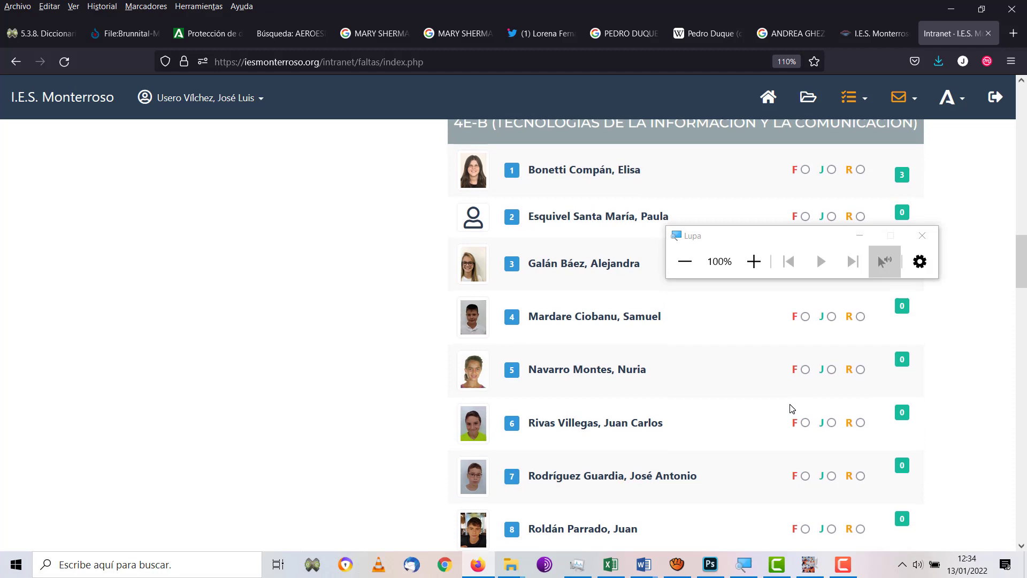
{"action": "scroll", "coordinate": [792, 409], "scroll_direction": "down", "scroll_amount": 2}
{"action": "scroll", "coordinate": [792, 409], "scroll_direction": "down", "scroll_amount": 2}
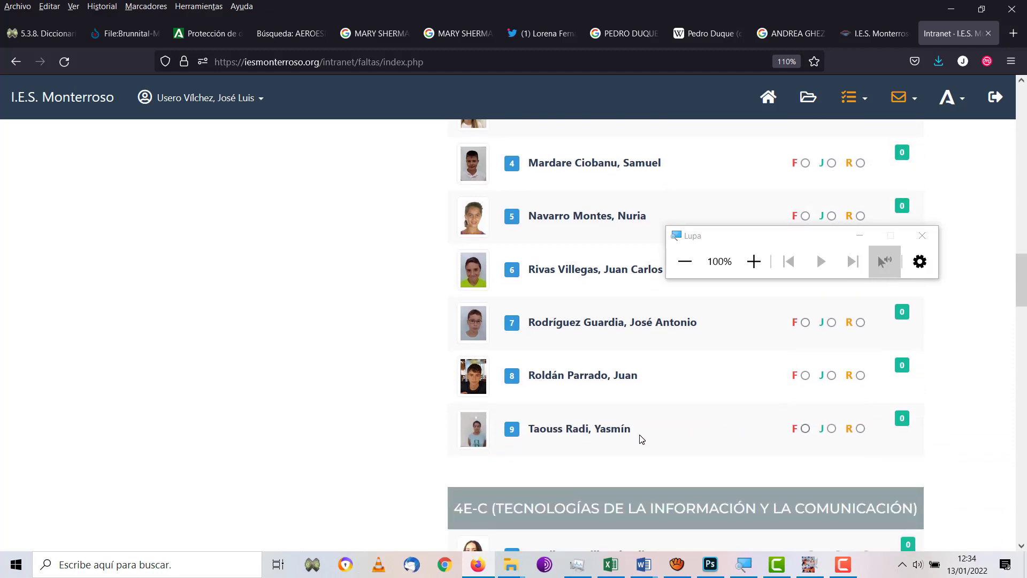
{"action": "scroll", "coordinate": [642, 441], "scroll_direction": "down", "scroll_amount": 5}
{"action": "scroll", "coordinate": [642, 442], "scroll_direction": "down", "scroll_amount": 10}
{"action": "scroll", "coordinate": [644, 443], "scroll_direction": "down", "scroll_amount": 10}
{"action": "scroll", "coordinate": [645, 444], "scroll_direction": "down", "scroll_amount": 10}
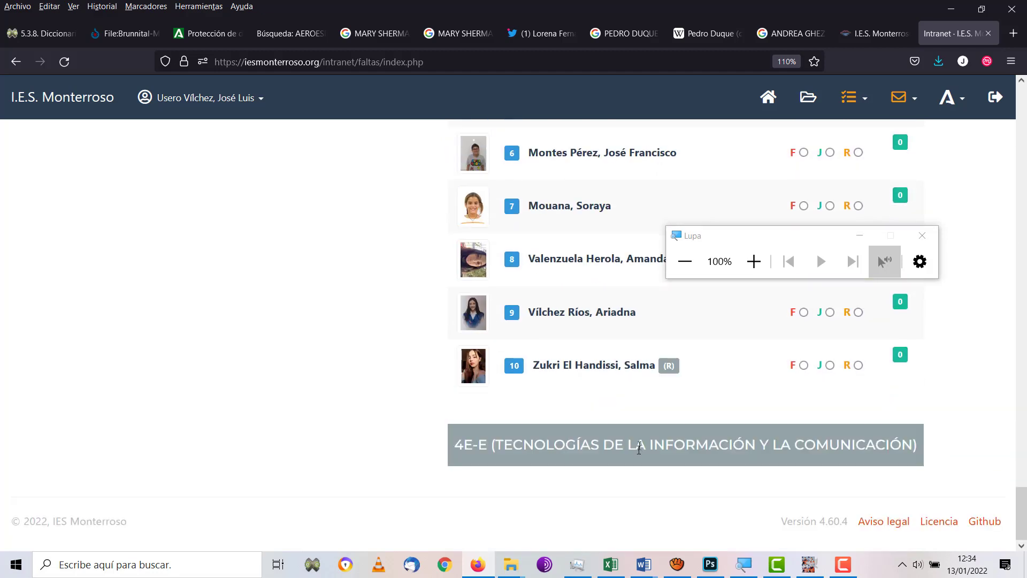
{"action": "left_click_drag", "start_coordinate": [1021, 514], "coordinate": [1019, 115]}
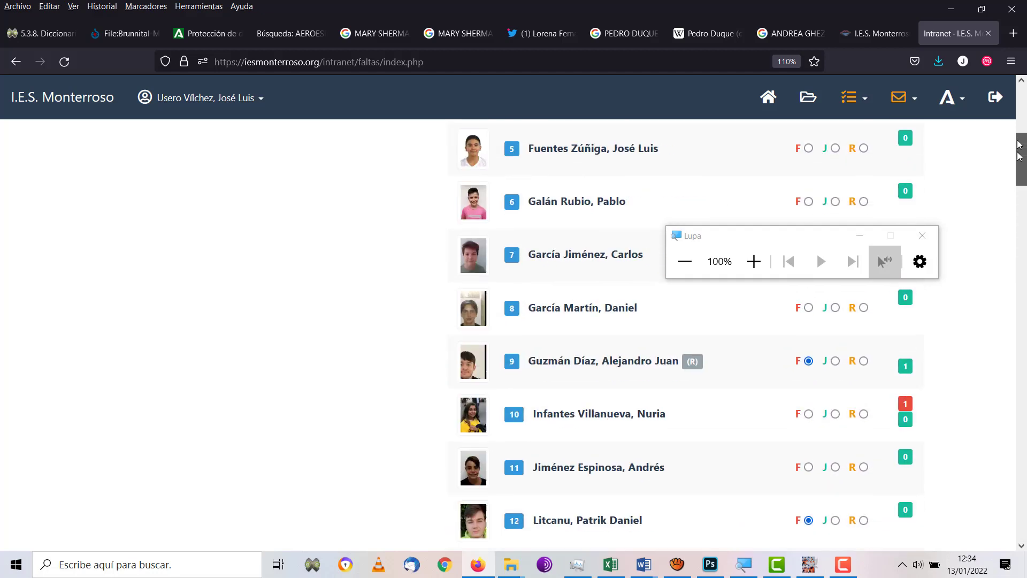
{"action": "left_click", "coordinate": [138, 448]}
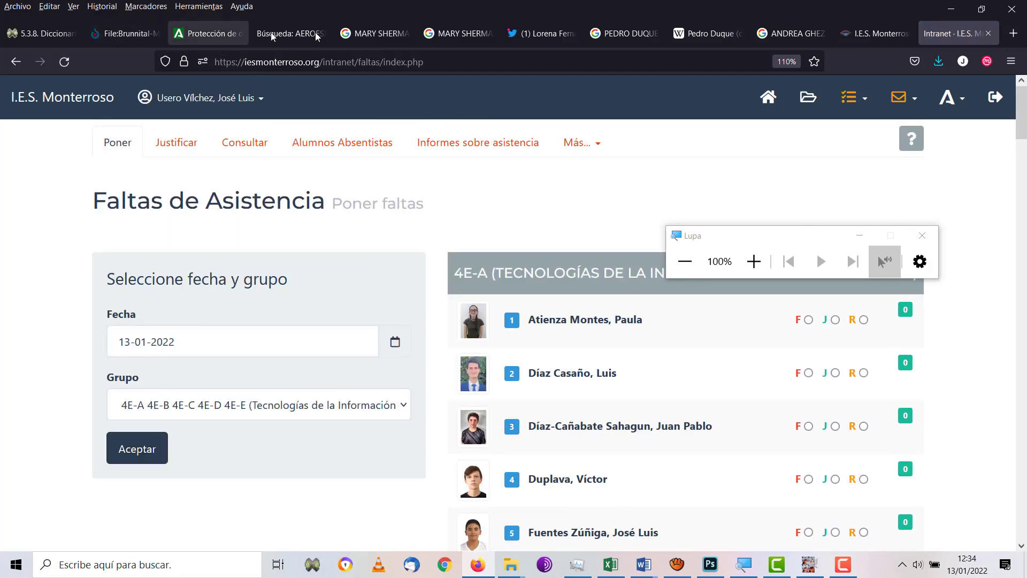
- Load the IES Monterroso homepage in the Google search tab
{"action": "left_click", "coordinate": [602, 35]}
{"action": "left_click", "coordinate": [507, 62]}
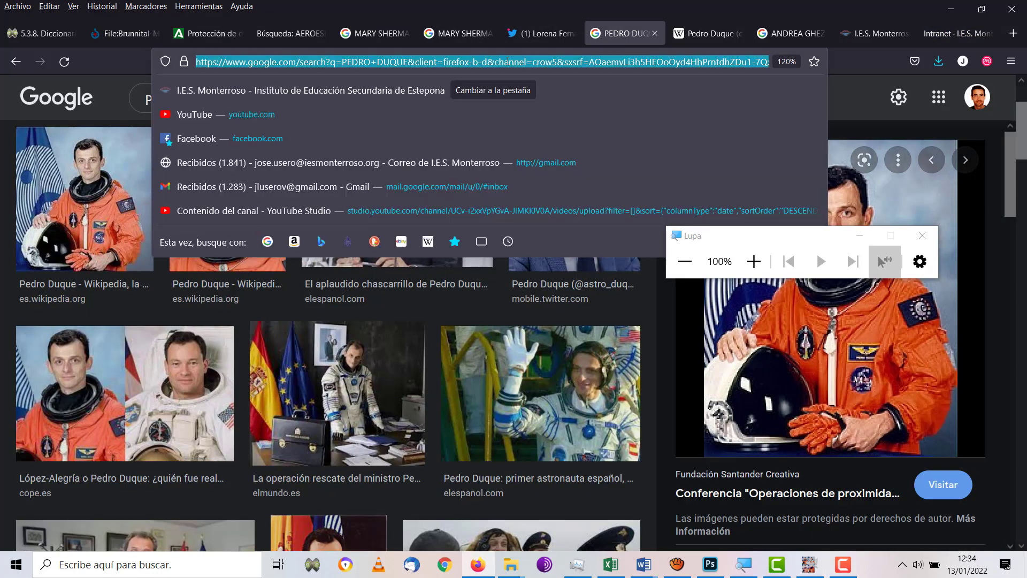
{"action": "type", "text": "iesmonterroso.org"}
{"action": "key", "text": "Return"}
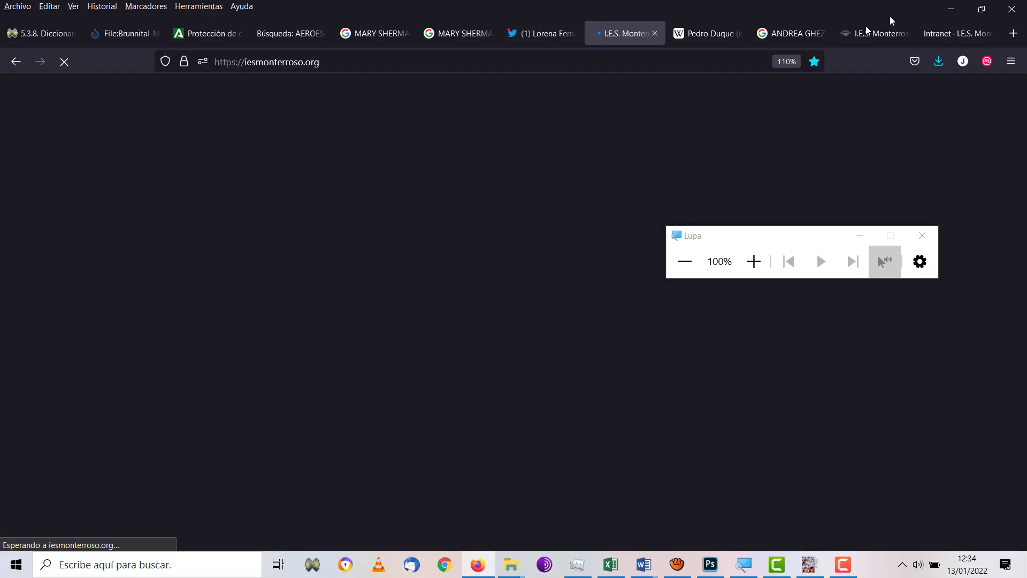
- Search cooltext in a new tab and open the Cool Text website
{"action": "left_click", "coordinate": [1014, 33]}
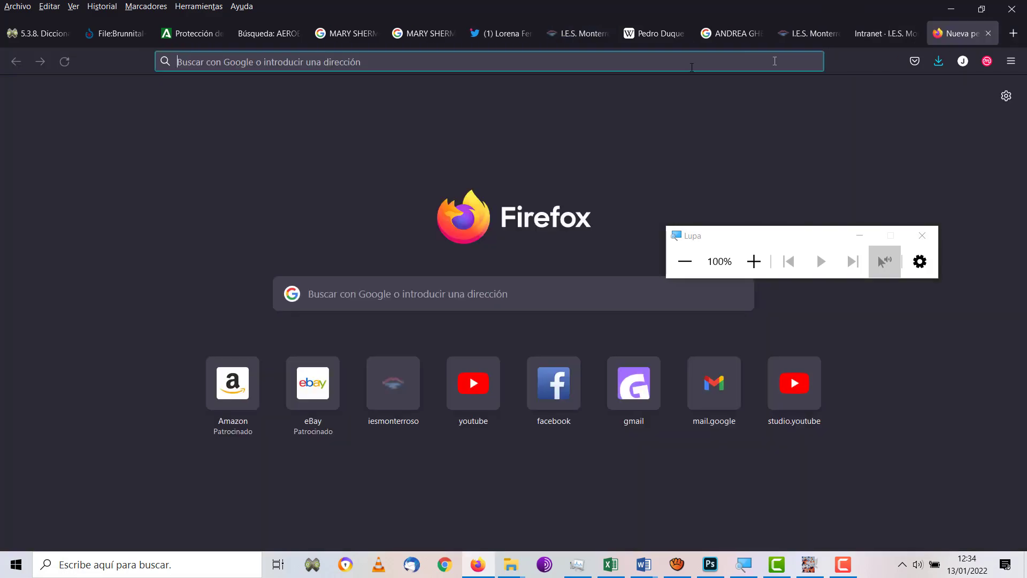
{"action": "left_click", "coordinate": [641, 69]}
{"action": "type", "text": "col"}
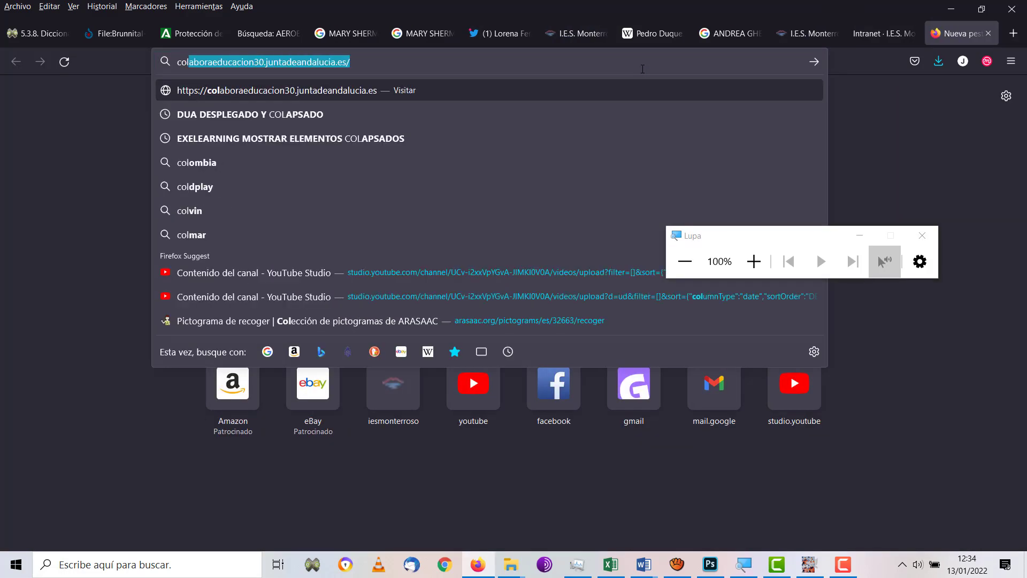
{"action": "key", "text": "BackSpace"}
{"action": "key", "text": "BackSpace"}
{"action": "type", "text": "oltext"}
{"action": "key", "text": "Return"}
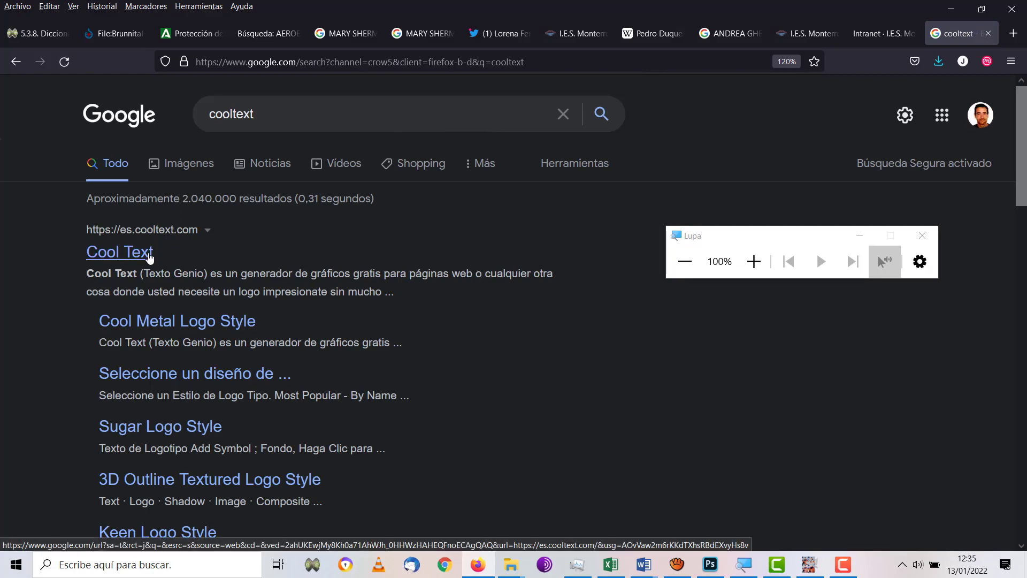
{"action": "left_click", "coordinate": [149, 254]}
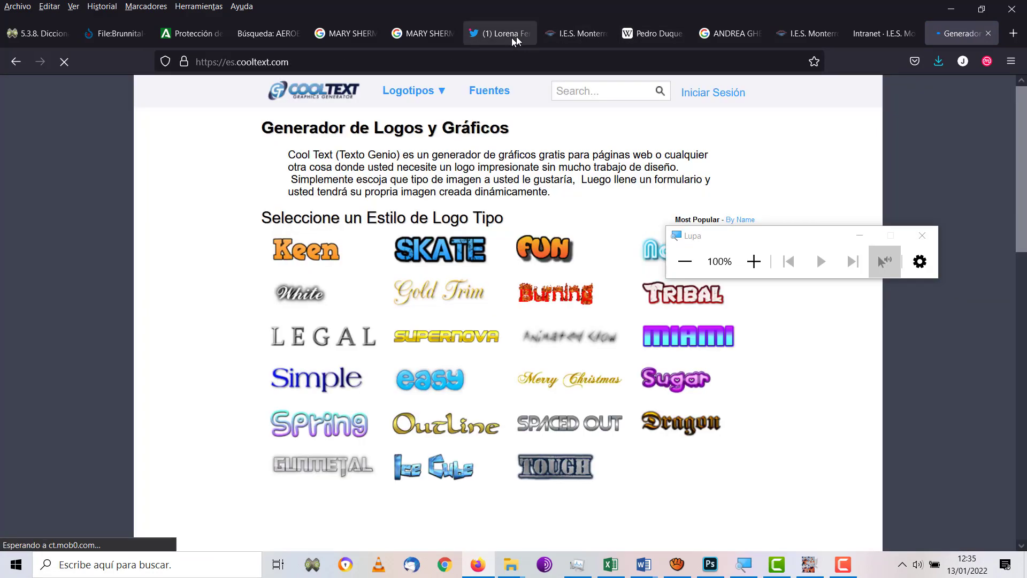
- From the I.E.S. Monterroso homepage, open the school's MOODLE platform in a new tab
{"action": "left_click", "coordinate": [562, 34]}
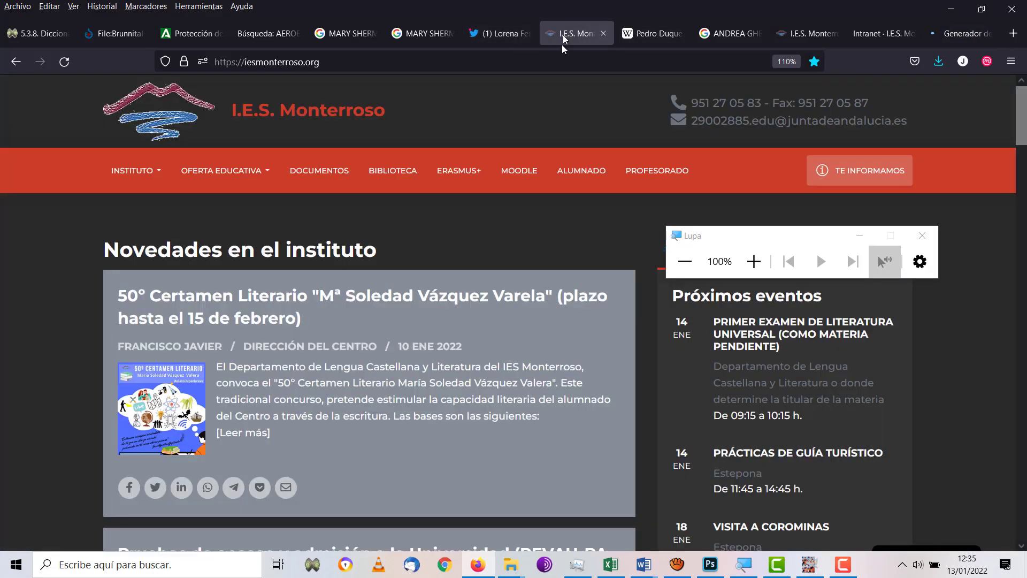
{"action": "left_click", "coordinate": [523, 172]}
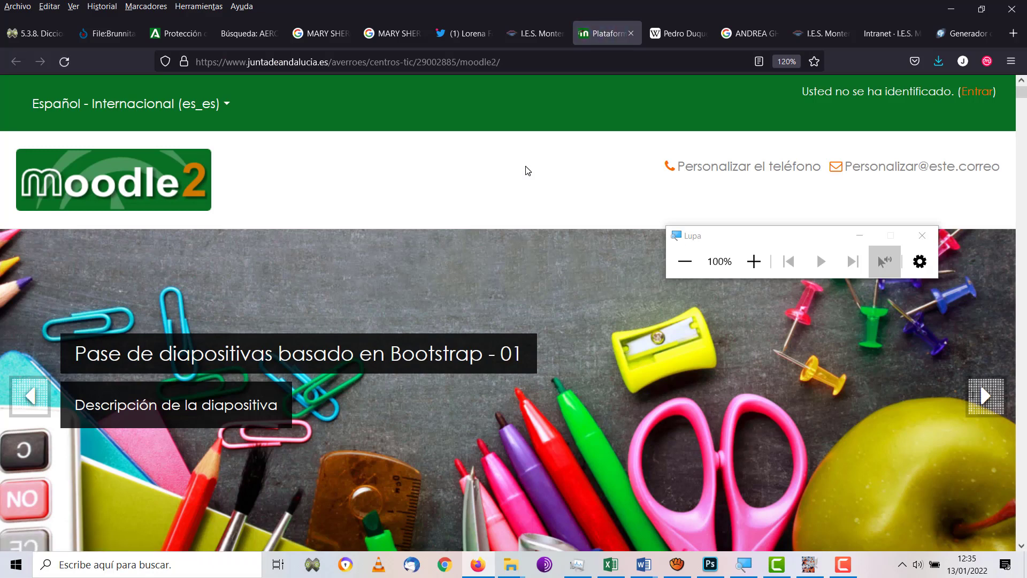
- Open the Moodle login page and try signing in with two saved logins, which fails
{"action": "left_click", "coordinate": [977, 93]}
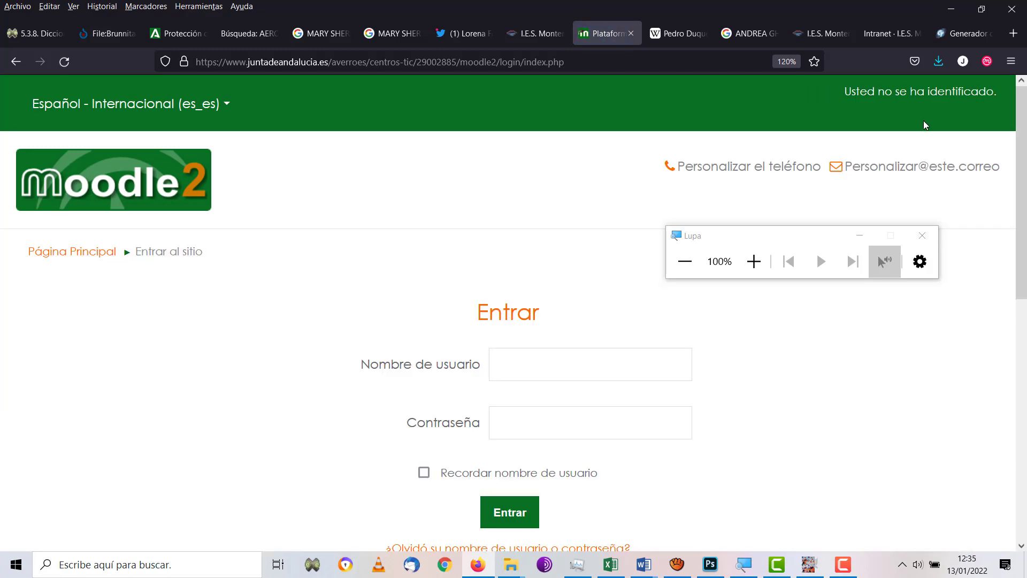
{"action": "left_click", "coordinate": [579, 367]}
{"action": "scroll", "coordinate": [576, 342], "scroll_direction": "down", "scroll_amount": 5}
{"action": "left_click", "coordinate": [573, 313]}
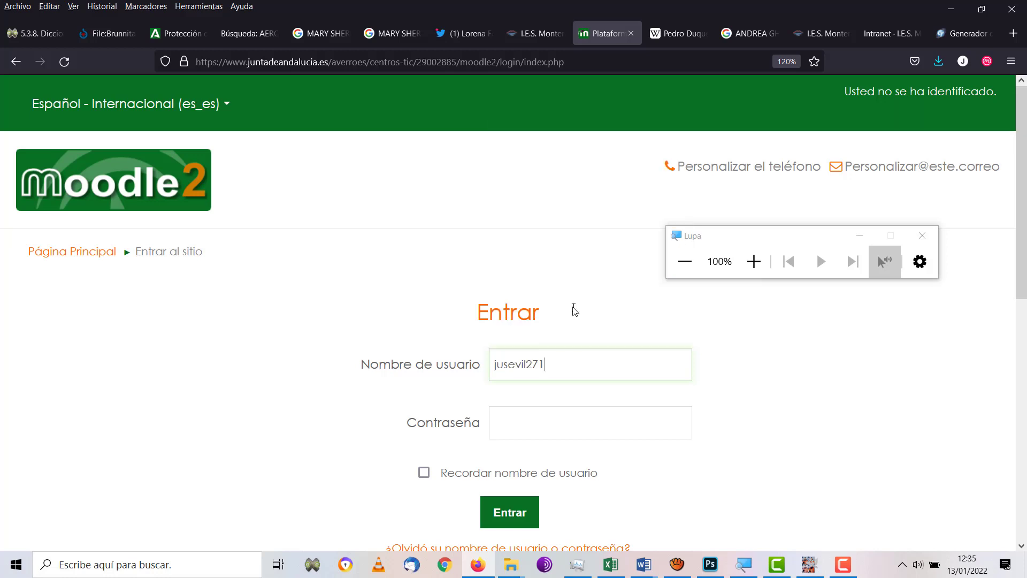
{"action": "left_click", "coordinate": [525, 511]}
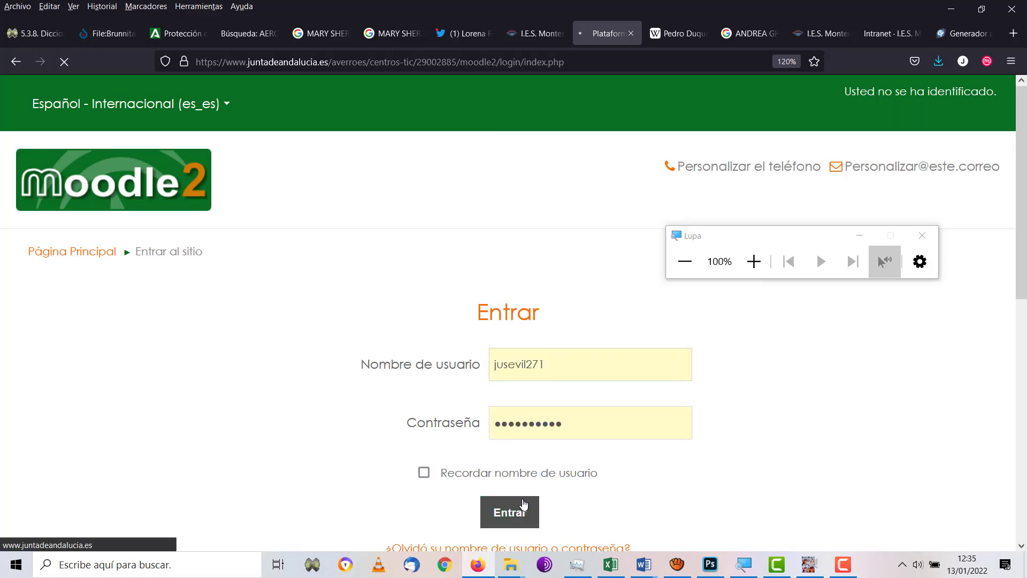
{"action": "left_click", "coordinate": [524, 380]}
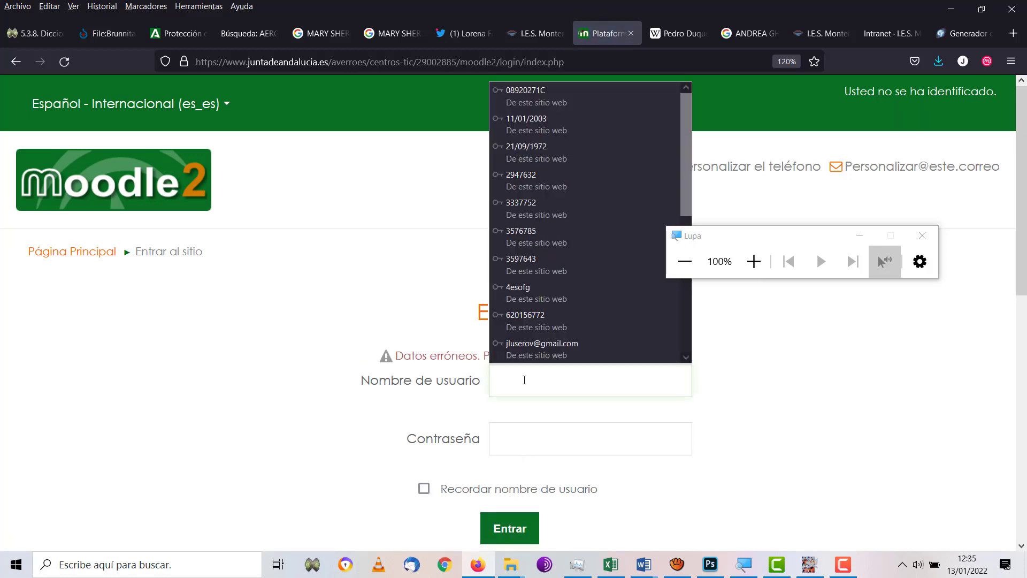
{"action": "type", "text": "j"}
{"action": "left_click", "coordinate": [549, 156]}
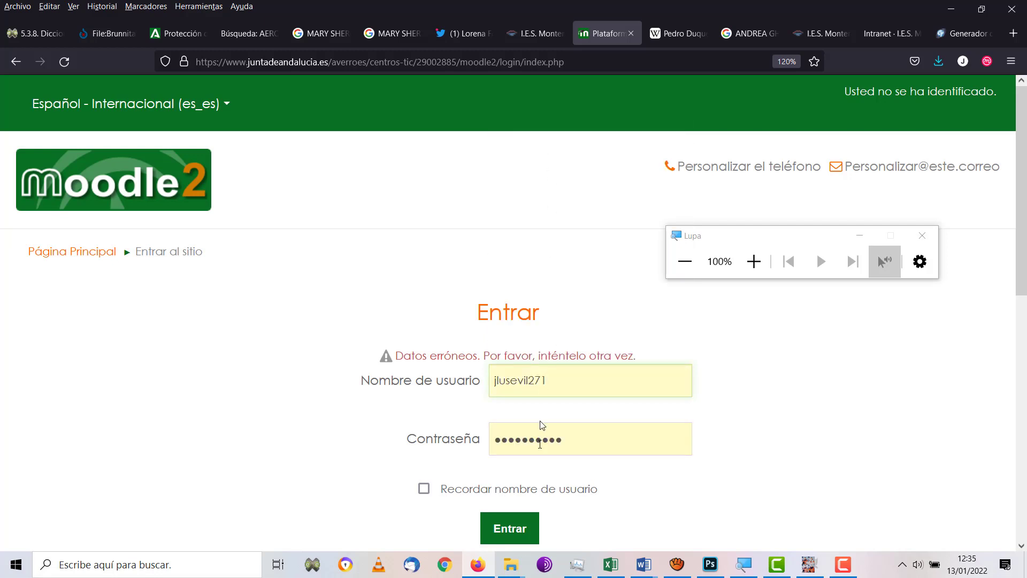
{"action": "left_click", "coordinate": [517, 529]}
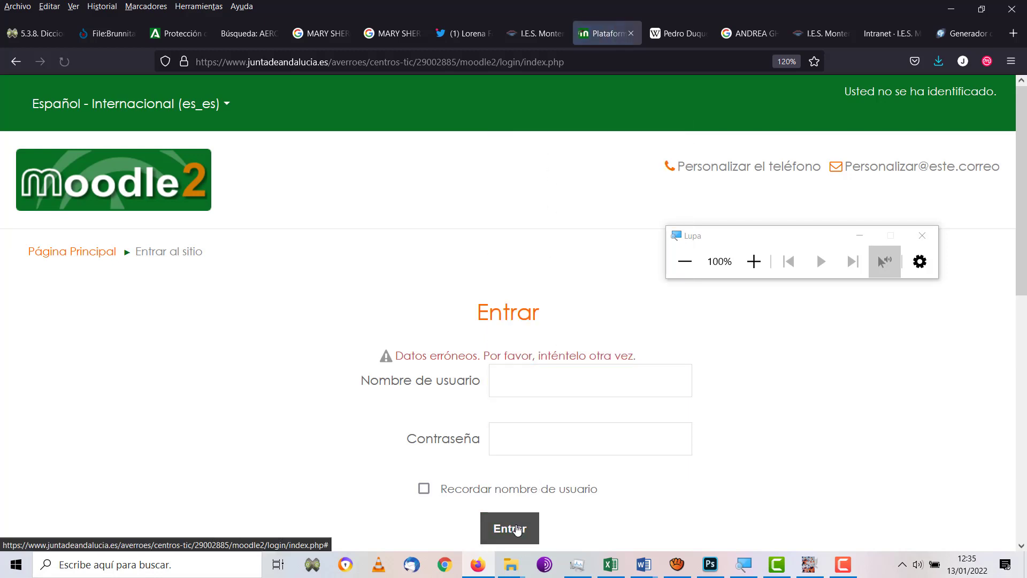
- Sign in with the teacher's username and a retyped account password
{"action": "left_click", "coordinate": [534, 383]}
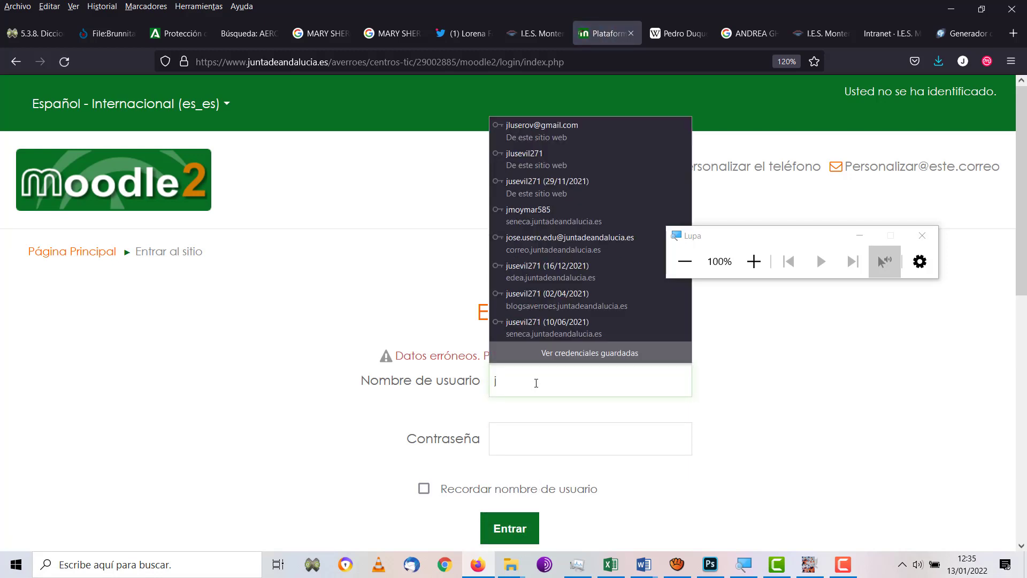
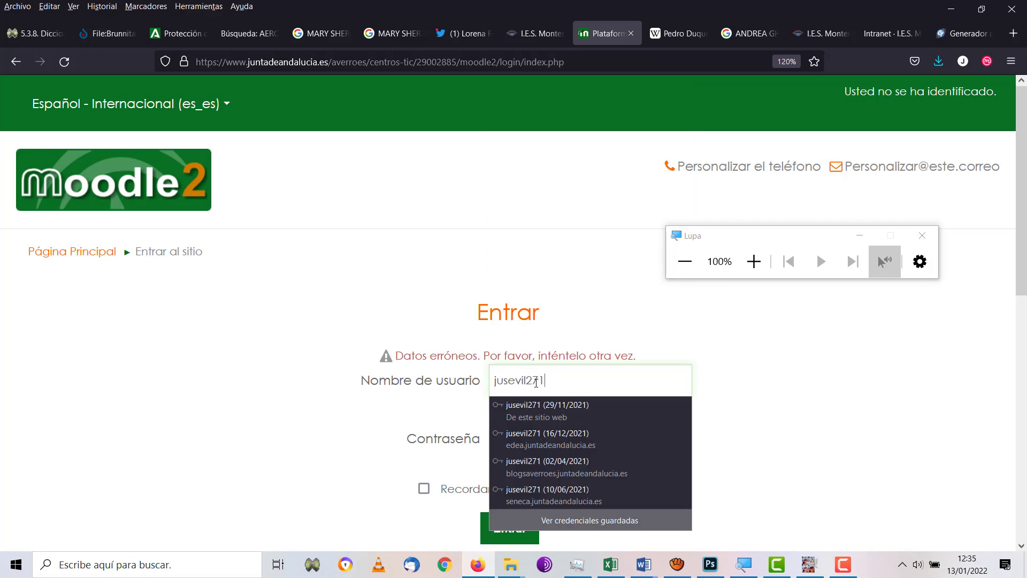
{"action": "key", "text": "Tab"}
{"action": "key", "text": "BackSpace"}
{"action": "key", "text": "BackSpace"}
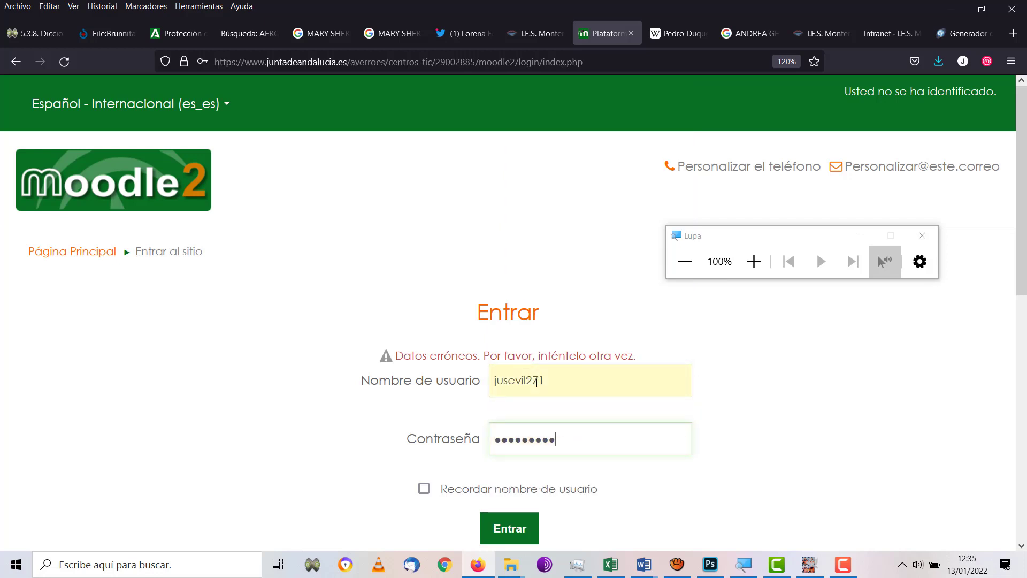
{"action": "key", "text": "BackSpace"}
{"action": "key", "text": "BackSpace"}
{"action": "key", "text": "BackSpace"}
{"action": "left_click", "coordinate": [517, 529]}
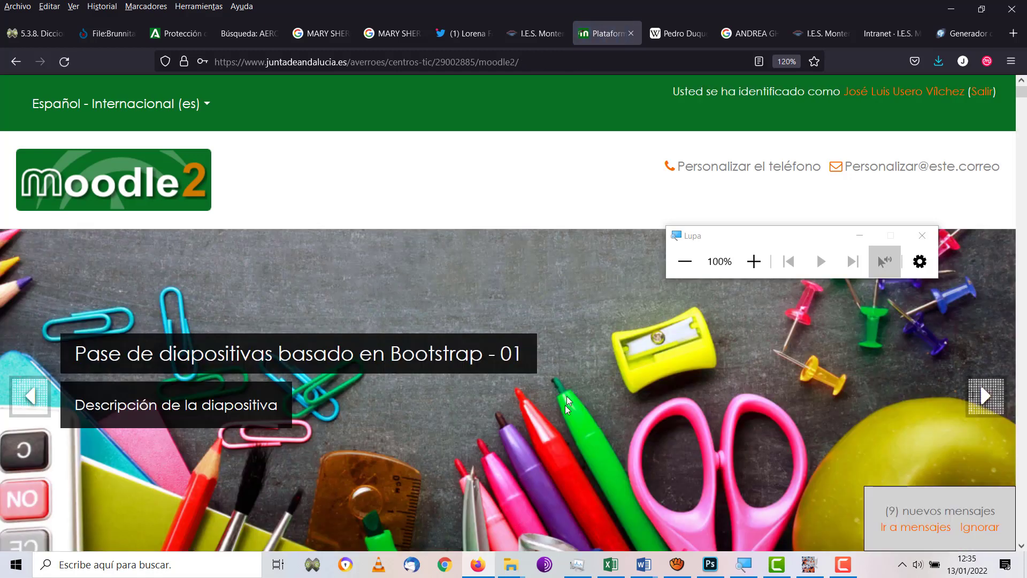
- Find 'tic 4 eso' in the course list, open TIC 4º ESO AB and scroll through it
{"action": "key", "text": "ctrl+f"}
{"action": "type", "text": "t"}
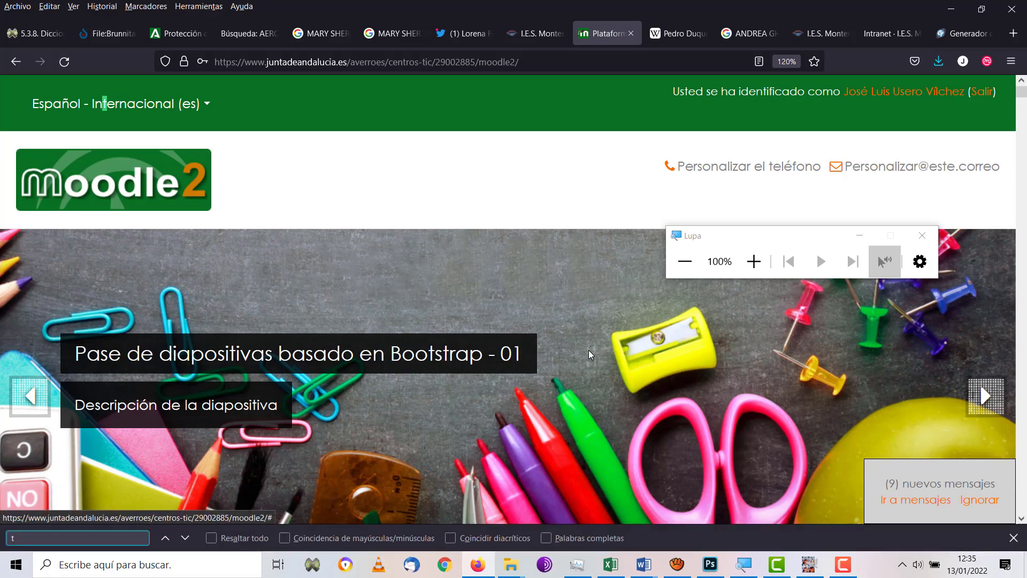
{"action": "type", "text": "ic 4 eso"}
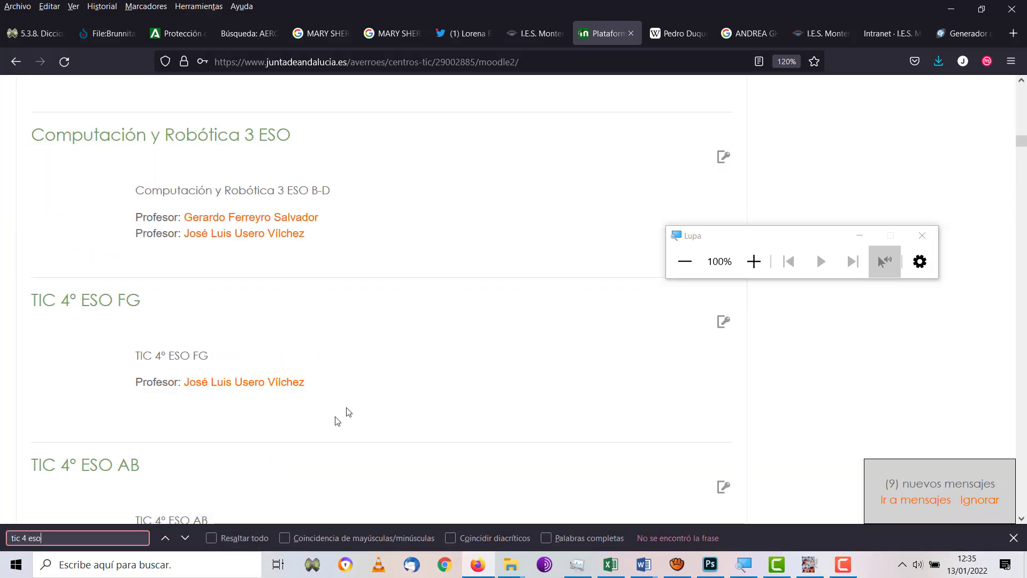
{"action": "left_click", "coordinate": [133, 470]}
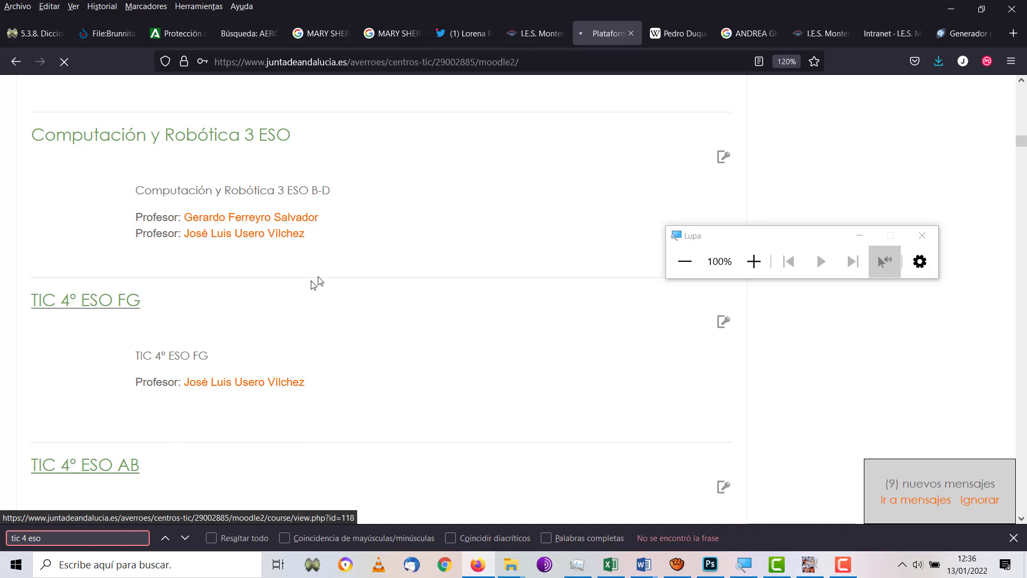
{"action": "scroll", "coordinate": [399, 305], "scroll_direction": "down", "scroll_amount": 10}
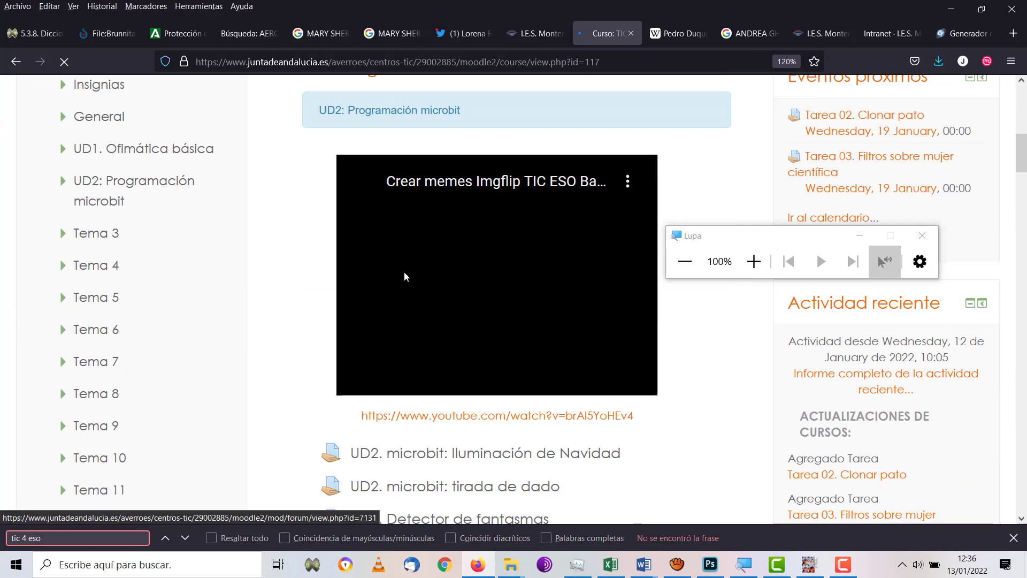
{"action": "scroll", "coordinate": [403, 272], "scroll_direction": "down", "scroll_amount": 10}
{"action": "scroll", "coordinate": [406, 268], "scroll_direction": "down", "scroll_amount": 10}
{"action": "scroll", "coordinate": [410, 261], "scroll_direction": "down", "scroll_amount": 10}
{"action": "scroll", "coordinate": [413, 260], "scroll_direction": "down", "scroll_amount": 10}
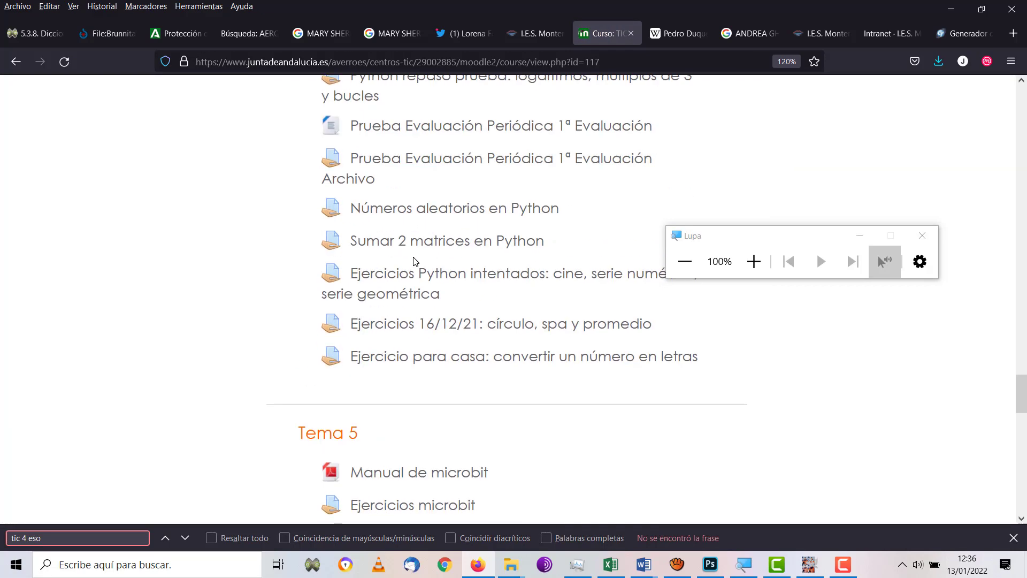
{"action": "scroll", "coordinate": [413, 259], "scroll_direction": "down", "scroll_amount": 10}
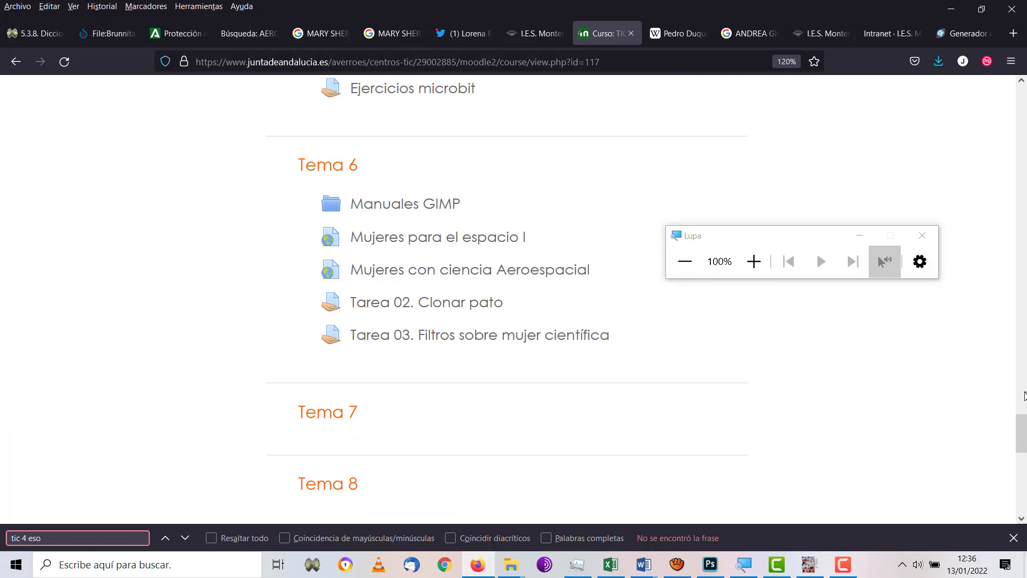
{"action": "left_click_drag", "start_coordinate": [1021, 422], "coordinate": [1024, 144]}
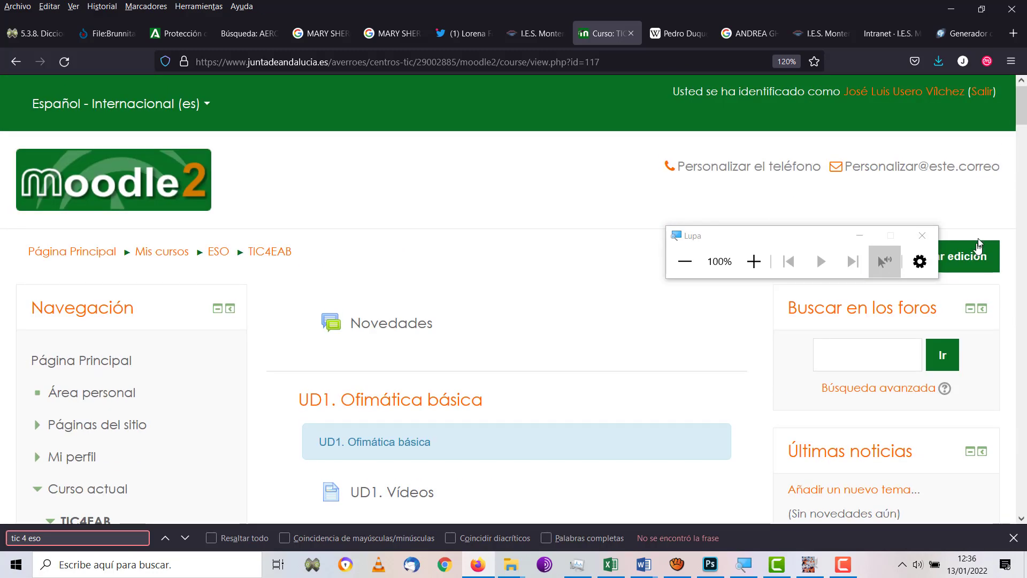
- Turn on course editing ('Activar edición') and scroll down to the Tema 6 section
{"action": "left_click", "coordinate": [975, 248]}
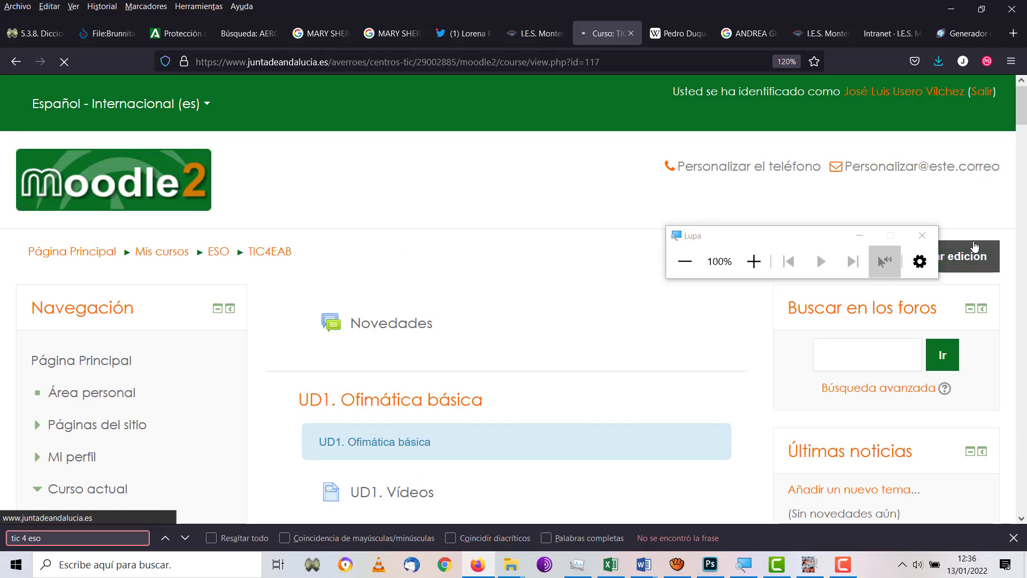
{"action": "scroll", "coordinate": [568, 389], "scroll_direction": "down", "scroll_amount": 10}
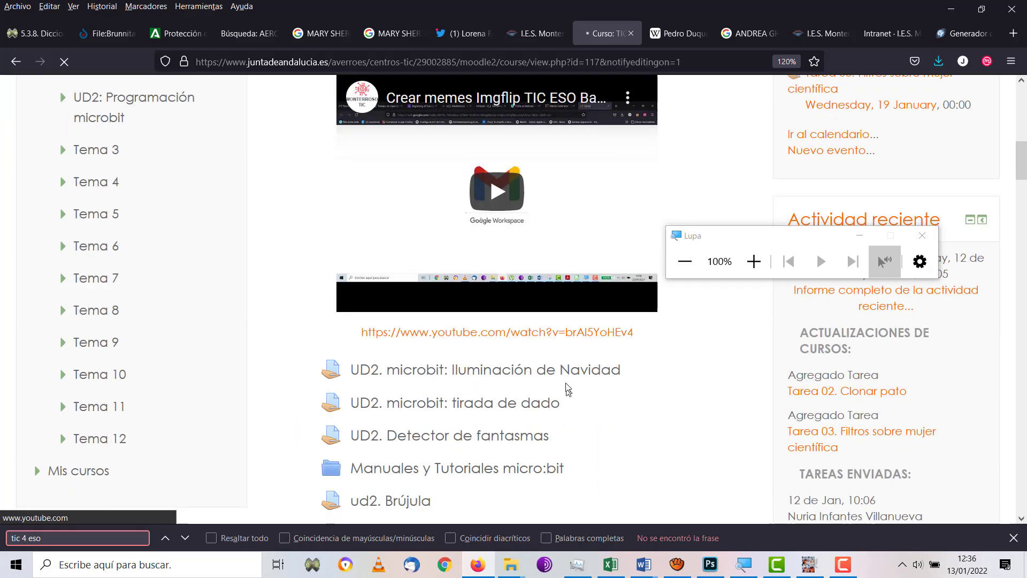
{"action": "scroll", "coordinate": [568, 389], "scroll_direction": "down", "scroll_amount": 10}
{"action": "scroll", "coordinate": [573, 377], "scroll_direction": "down", "scroll_amount": 5}
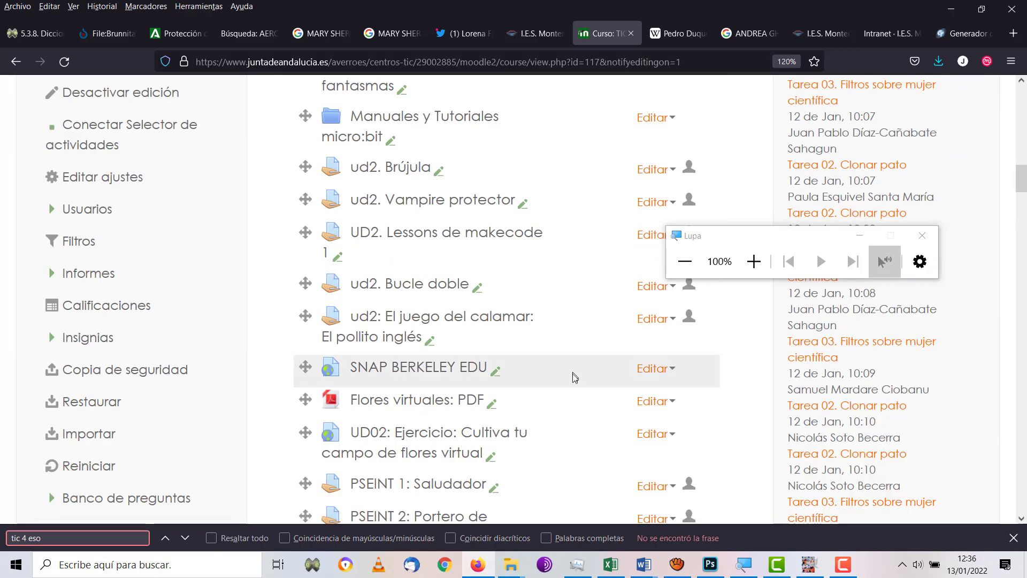
{"action": "scroll", "coordinate": [573, 378], "scroll_direction": "down", "scroll_amount": 5}
{"action": "scroll", "coordinate": [573, 377], "scroll_direction": "down", "scroll_amount": 5}
{"action": "scroll", "coordinate": [574, 377], "scroll_direction": "down", "scroll_amount": 5}
{"action": "scroll", "coordinate": [574, 379], "scroll_direction": "down", "scroll_amount": 5}
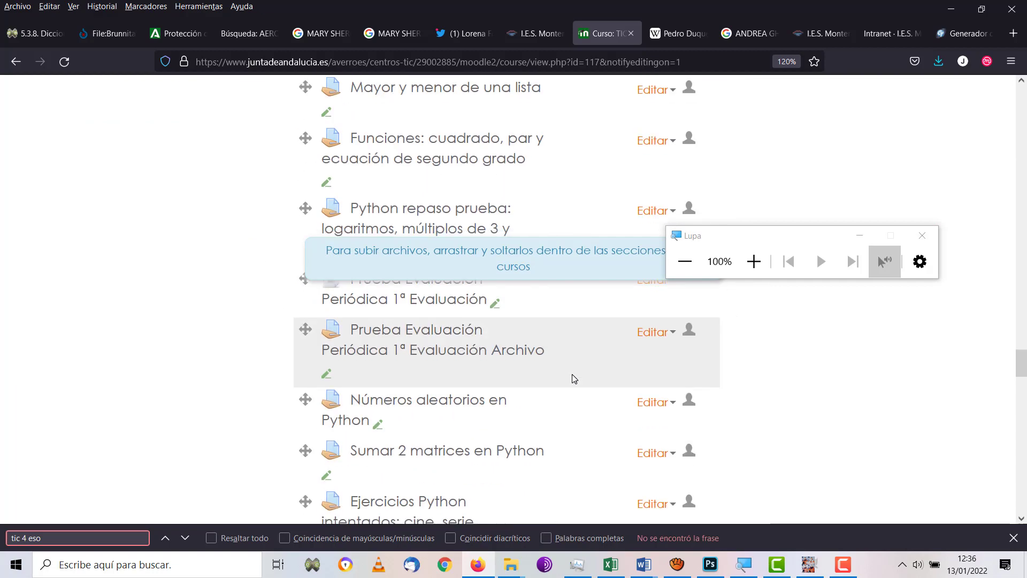
{"action": "scroll", "coordinate": [572, 379], "scroll_direction": "down", "scroll_amount": 5}
{"action": "scroll", "coordinate": [573, 381], "scroll_direction": "down", "scroll_amount": 3}
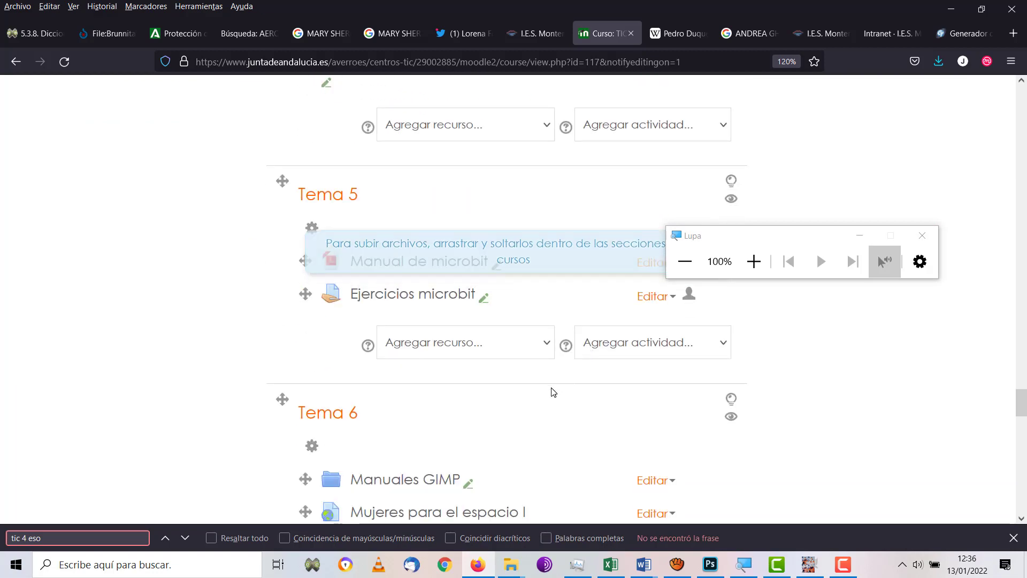
{"action": "scroll", "coordinate": [553, 393], "scroll_direction": "down", "scroll_amount": 3}
{"action": "scroll", "coordinate": [552, 393], "scroll_direction": "down", "scroll_amount": 4}
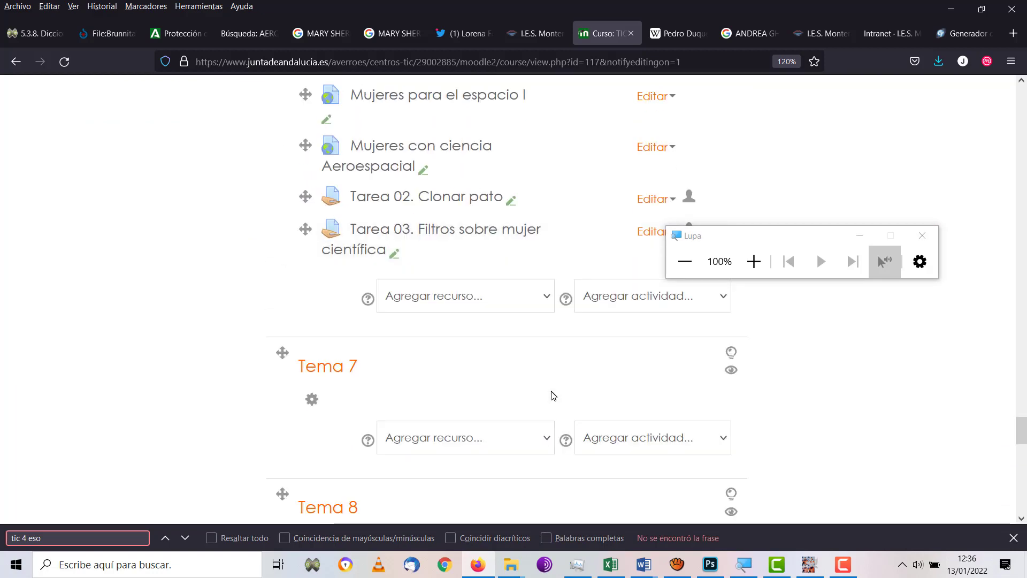
- Add a new 'Tarea' activity to Tema 6 from 'Agregar actividad...'
{"action": "left_click", "coordinate": [589, 305]}
{"action": "scroll", "coordinate": [621, 483], "scroll_direction": "down", "scroll_amount": 5}
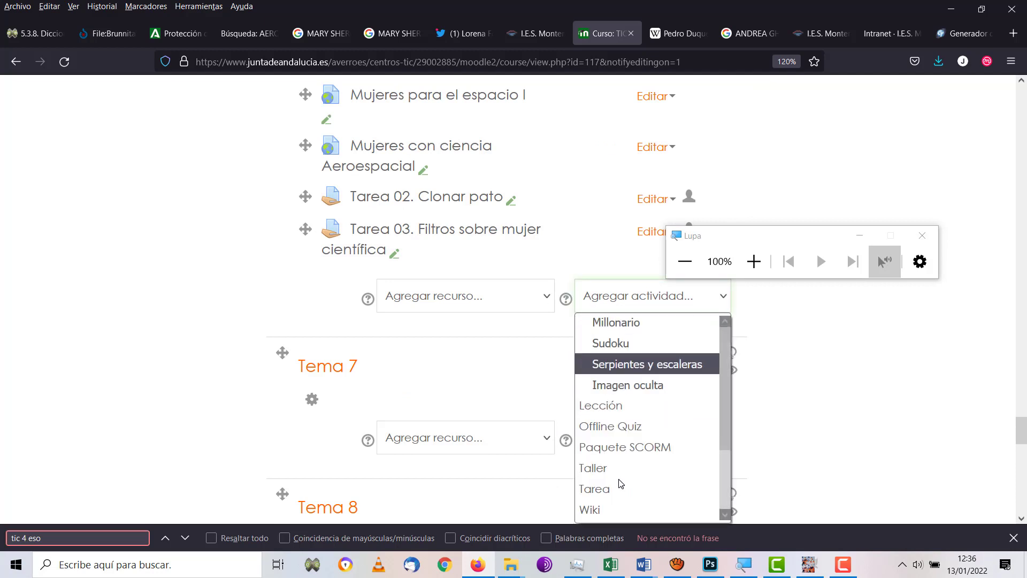
{"action": "left_click", "coordinate": [616, 489]}
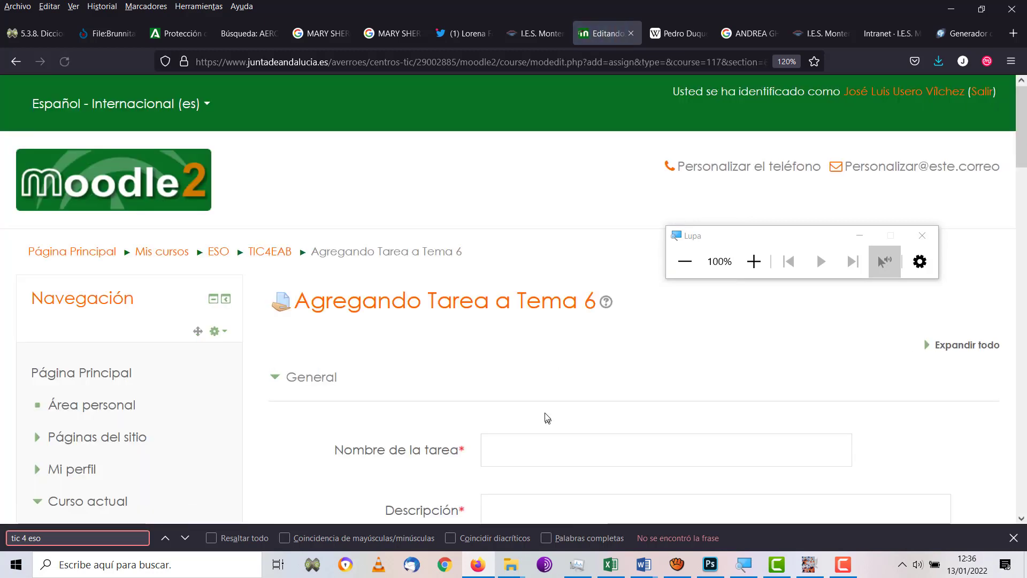
{"action": "scroll", "coordinate": [547, 418], "scroll_direction": "down", "scroll_amount": 3}
- Name the assignment 'Tarea 03. Filtros sobre mujer científica mejorado'
{"action": "left_click", "coordinate": [557, 292]}
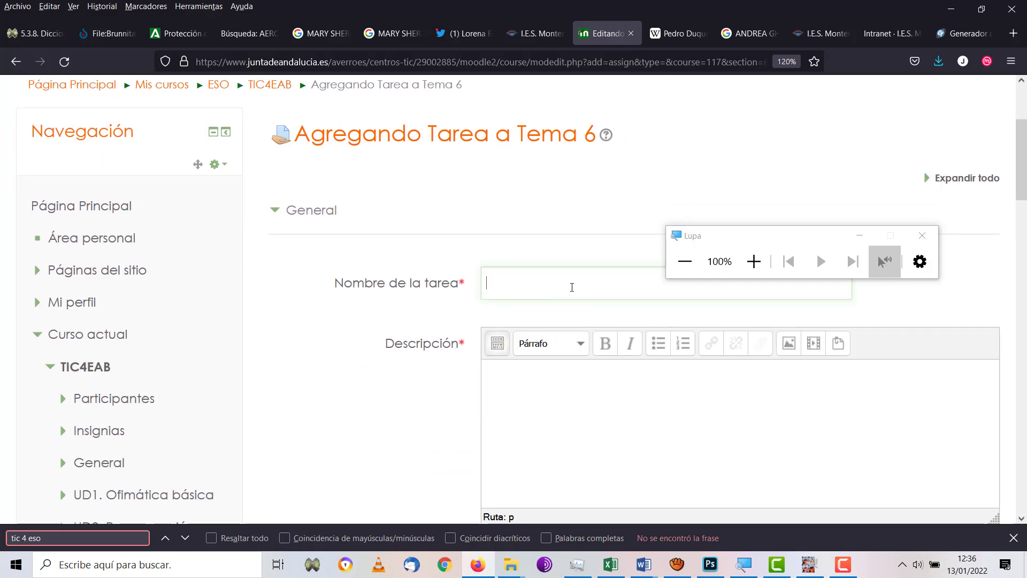
{"action": "type", "text": "Tarea 03"}
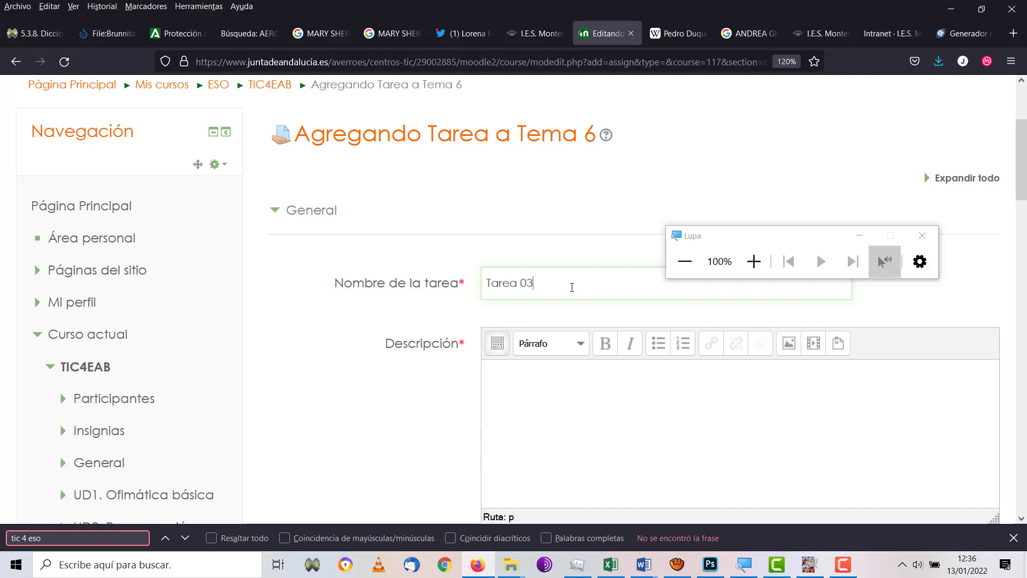
{"action": "type", "text": ". F"}
{"action": "type", "text": "iltros sobre mujer"}
{"action": "type", "text": " científica "}
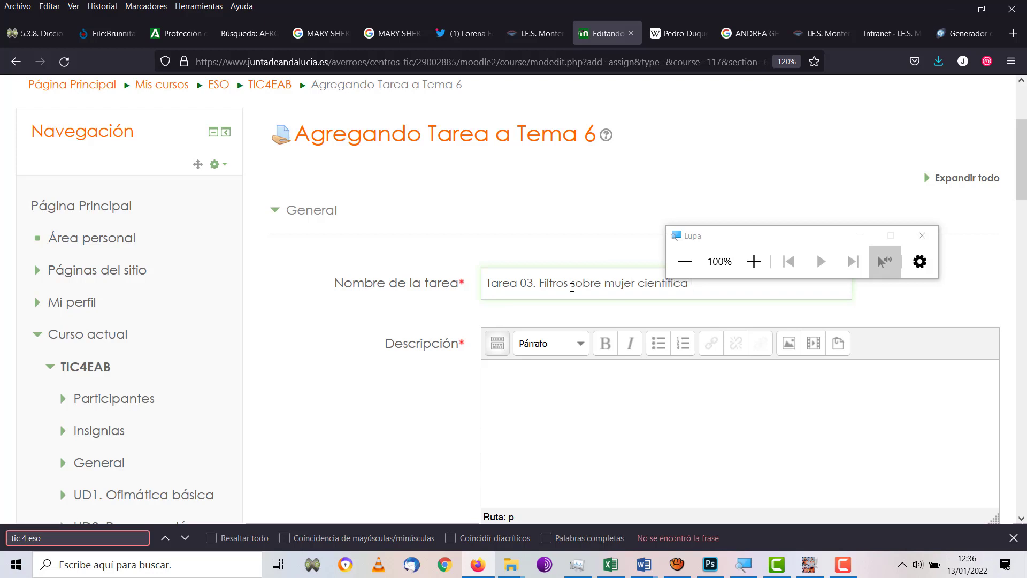
{"action": "type", "text": "mejora"}
{"action": "type", "text": "do"}
{"action": "left_click_drag", "start_coordinate": [747, 284], "coordinate": [370, 293]}
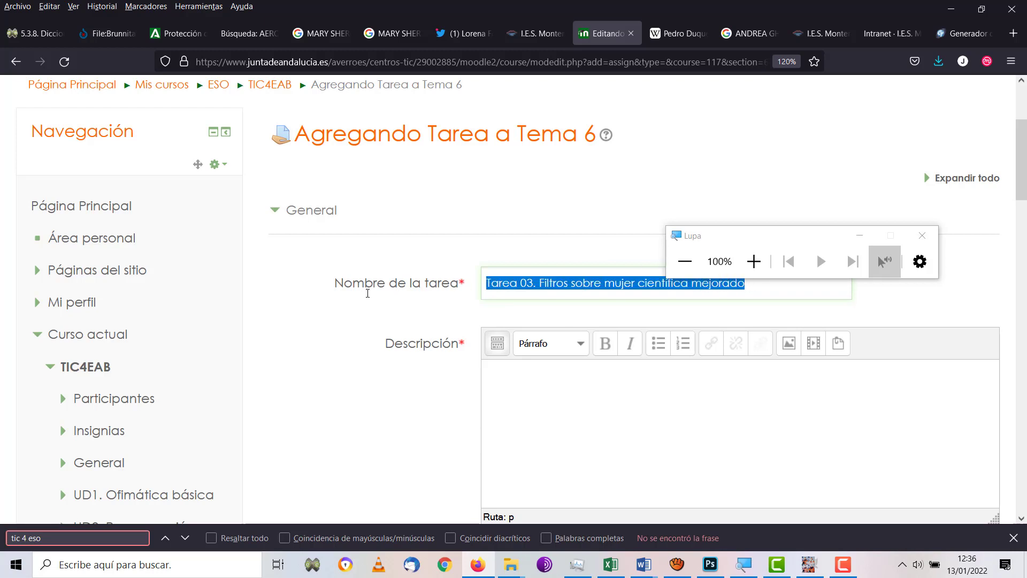
{"action": "left_click", "coordinate": [516, 397]}
- Allow online text and up to 5 uploaded files, then save and return to the course
{"action": "scroll", "coordinate": [516, 397], "scroll_direction": "down", "scroll_amount": 7}
{"action": "scroll", "coordinate": [454, 375], "scroll_direction": "down", "scroll_amount": 2}
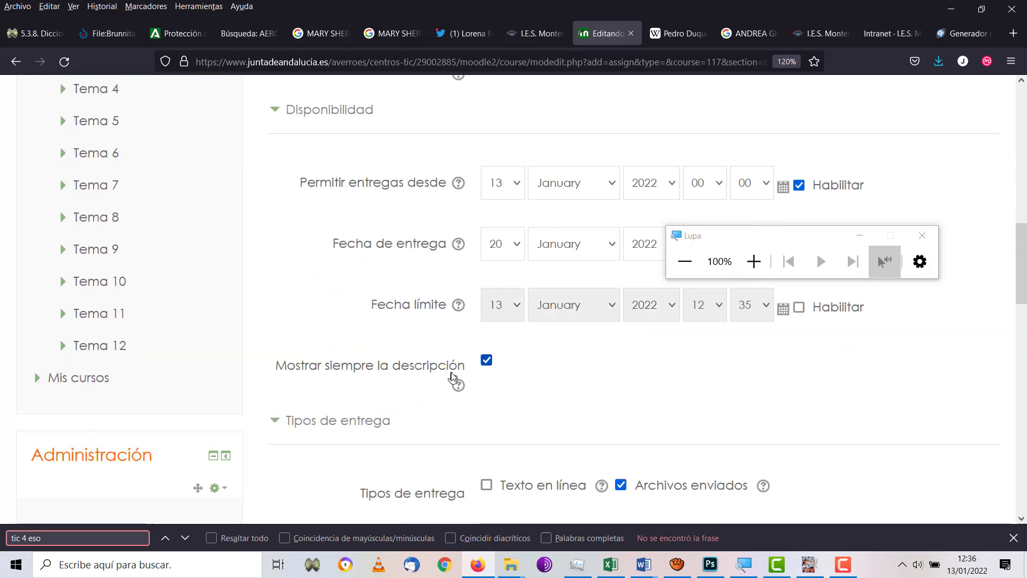
{"action": "scroll", "coordinate": [456, 381], "scroll_direction": "down", "scroll_amount": 4}
{"action": "left_click", "coordinate": [487, 257]}
{"action": "left_click", "coordinate": [498, 310]}
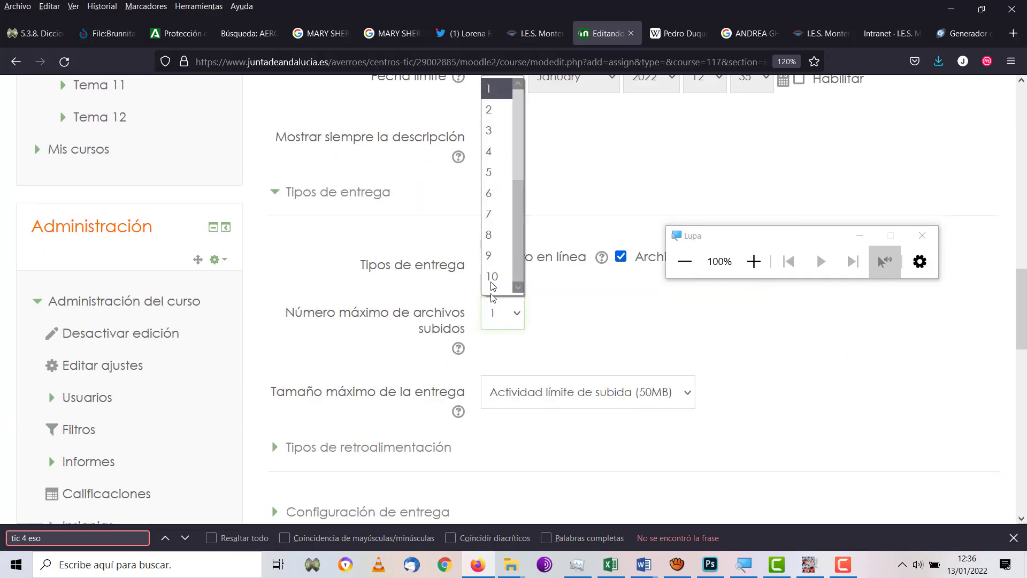
{"action": "scroll", "coordinate": [495, 177], "scroll_direction": "down", "scroll_amount": 1}
{"action": "left_click", "coordinate": [495, 177]}
{"action": "scroll", "coordinate": [449, 372], "scroll_direction": "down", "scroll_amount": 5}
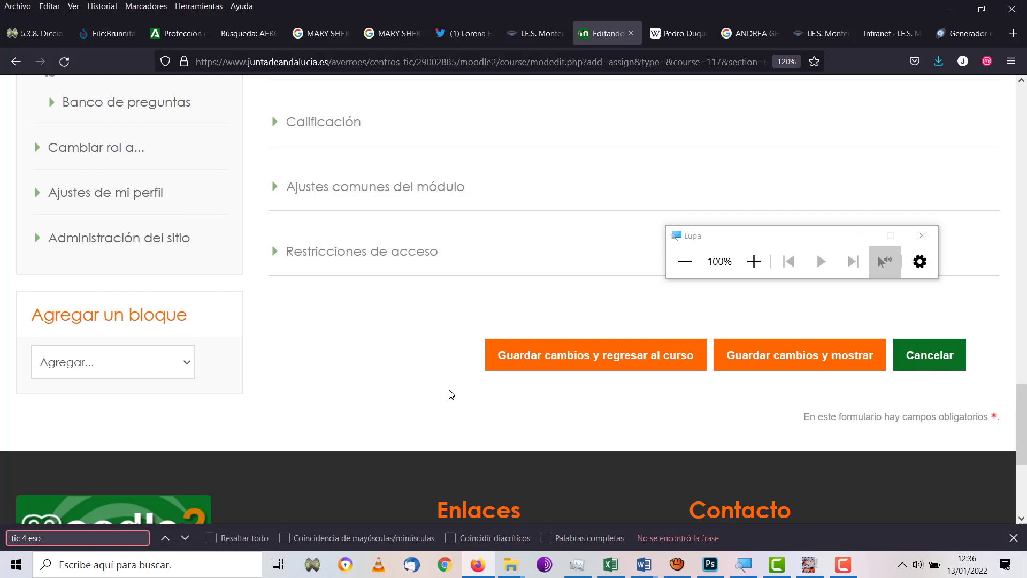
{"action": "left_click", "coordinate": [499, 362]}
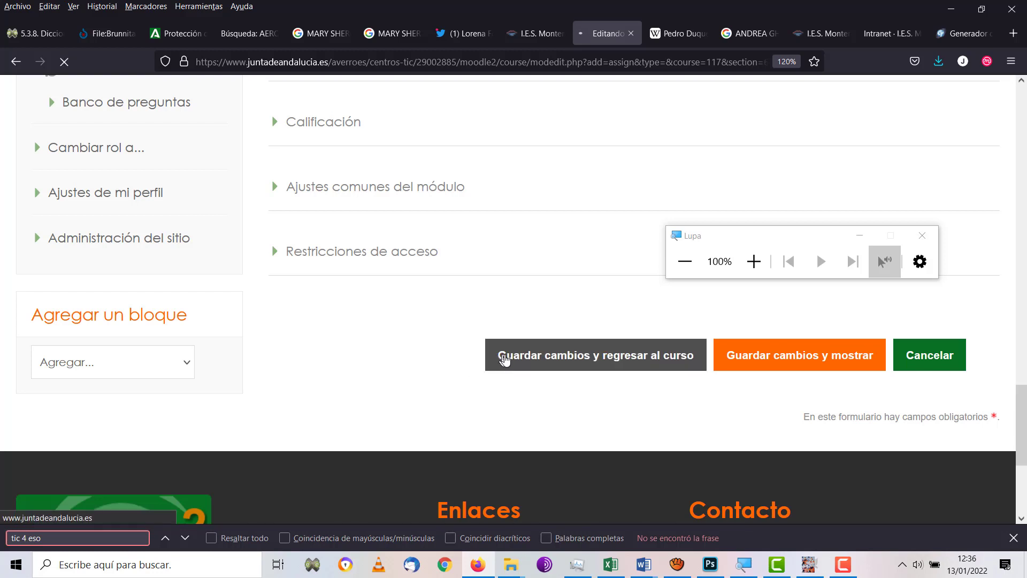
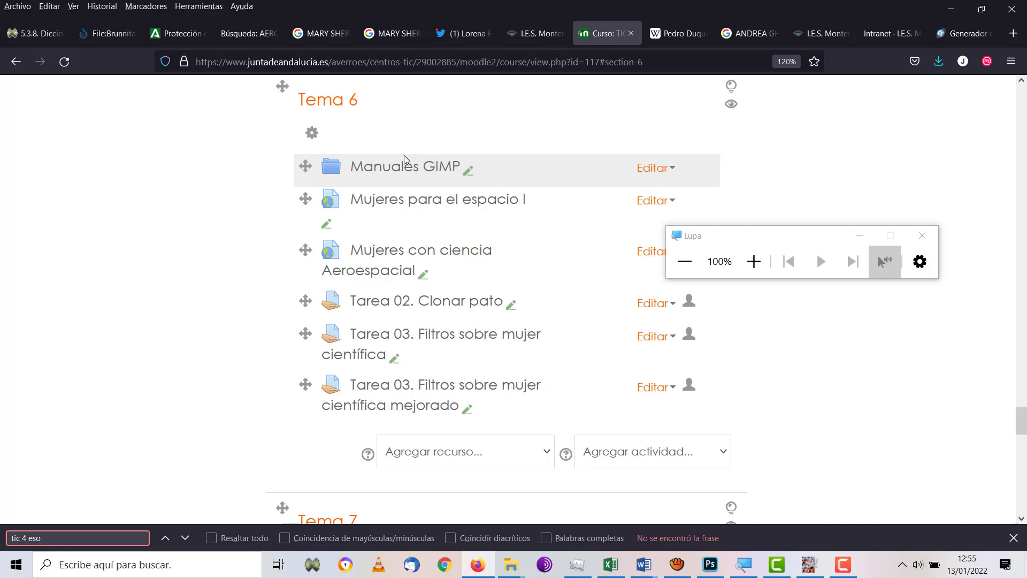
- Scroll up the Moodle TIC course page and switch to the logo generator tab
{"action": "scroll", "coordinate": [535, 428], "scroll_direction": "up", "scroll_amount": 2}
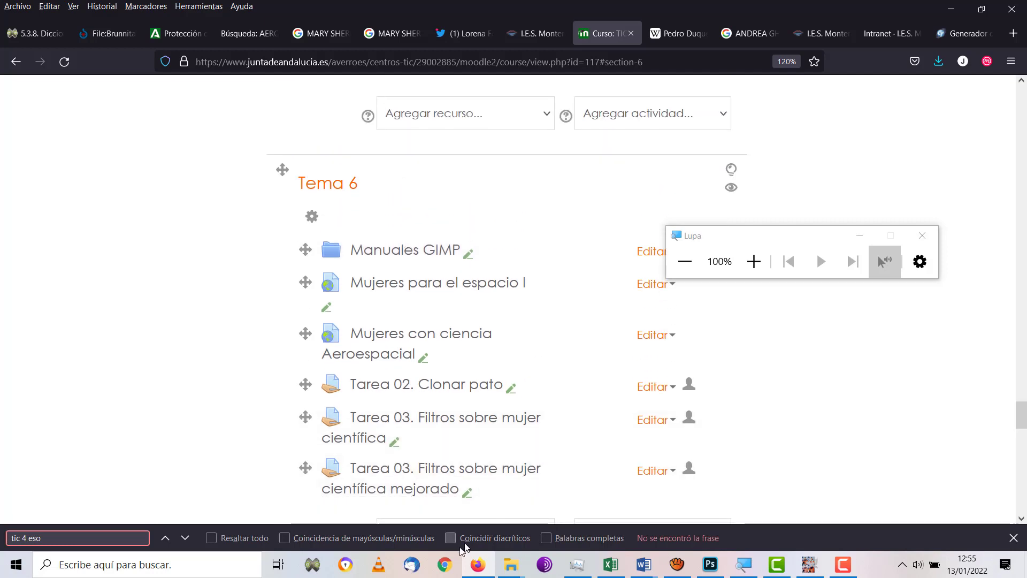
{"action": "left_click", "coordinate": [963, 33]}
- Go to the I.E.S. Monterroso intranet home page and open the Asistencia section
{"action": "left_click", "coordinate": [872, 33]}
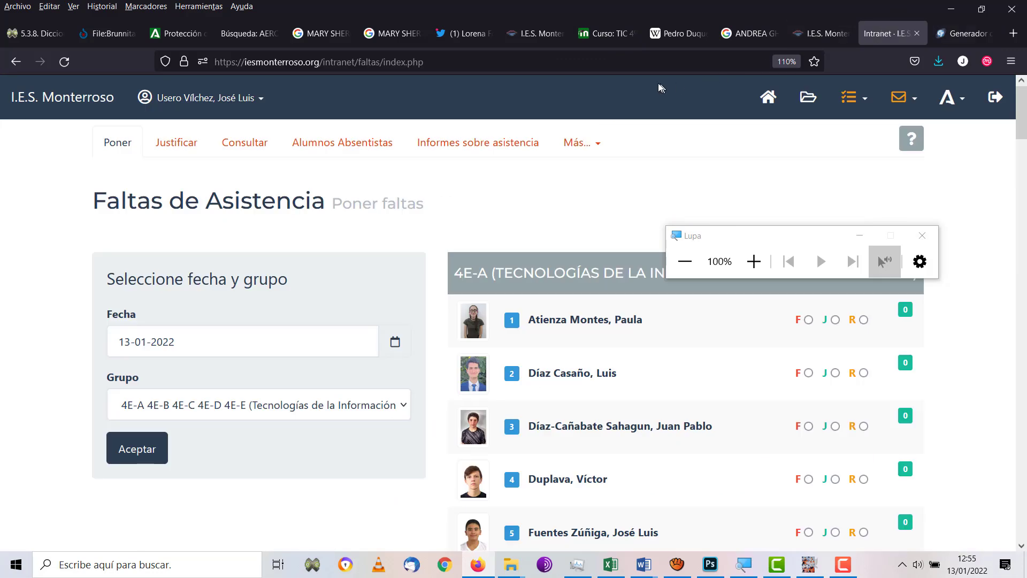
{"action": "left_click", "coordinate": [821, 33]}
{"action": "left_click", "coordinate": [888, 33]}
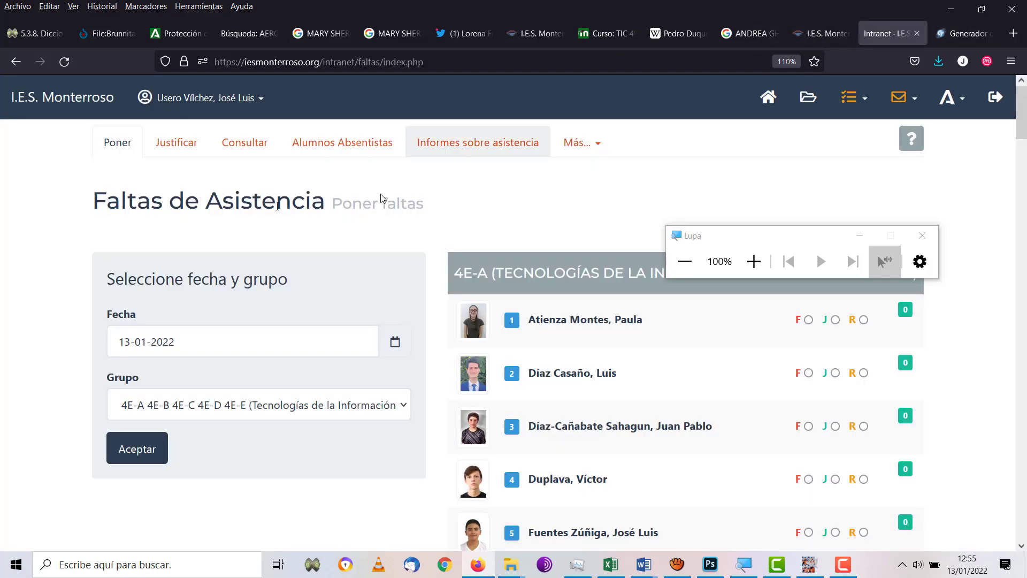
{"action": "left_click", "coordinate": [93, 104]}
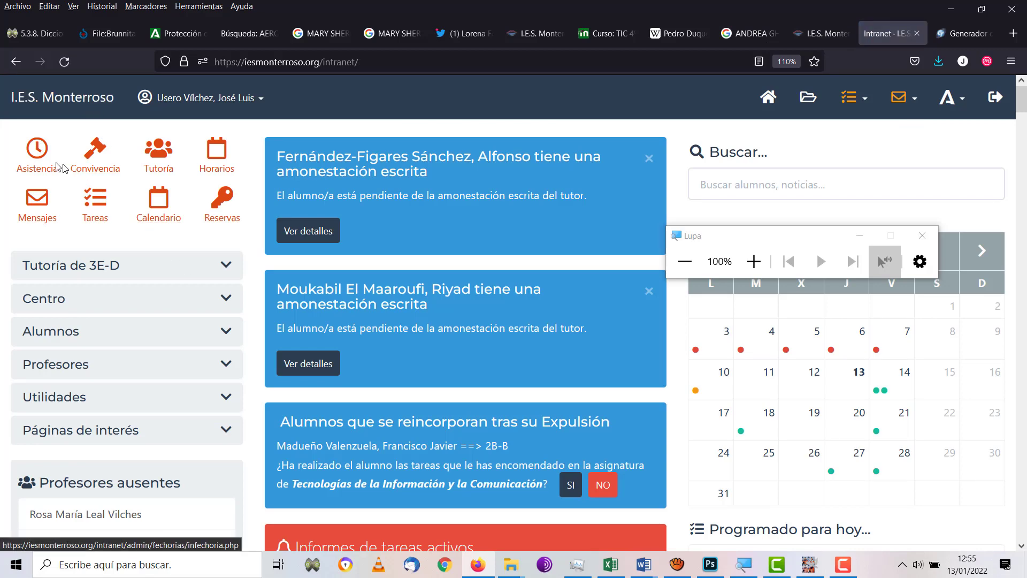
{"action": "left_click", "coordinate": [54, 167]}
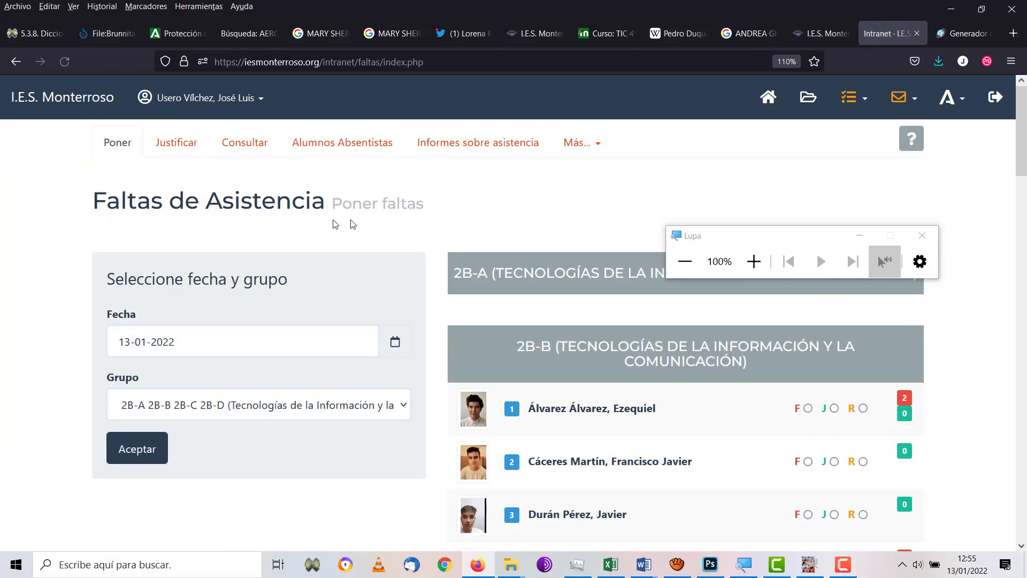
- Mark student 4 of group 2B-B as absent (F)
{"action": "scroll", "coordinate": [367, 215], "scroll_direction": "down", "scroll_amount": 2}
{"action": "scroll", "coordinate": [368, 215], "scroll_direction": "down", "scroll_amount": 1}
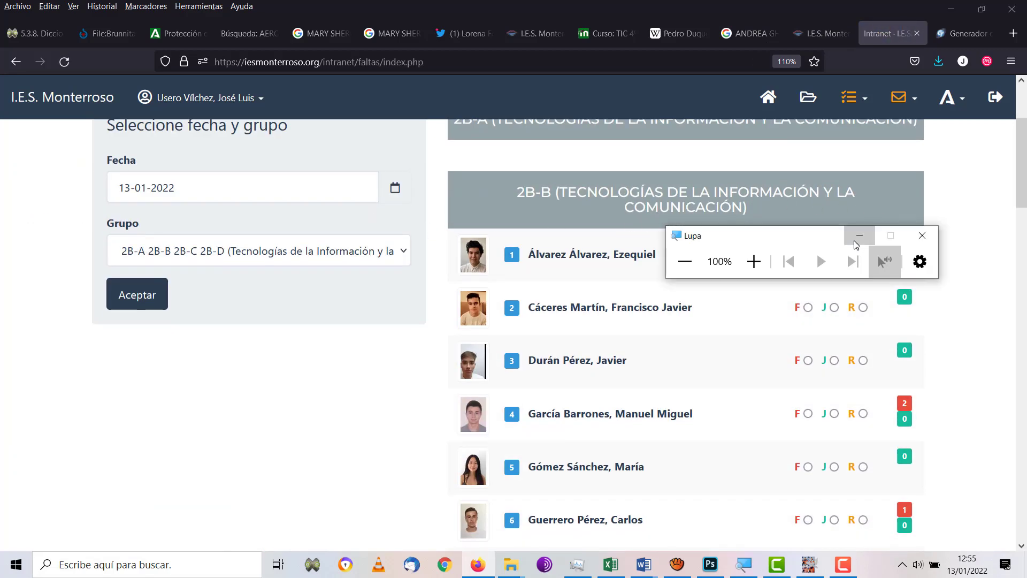
{"action": "left_click", "coordinate": [860, 235]}
{"action": "scroll", "coordinate": [690, 285], "scroll_direction": "down", "scroll_amount": 1}
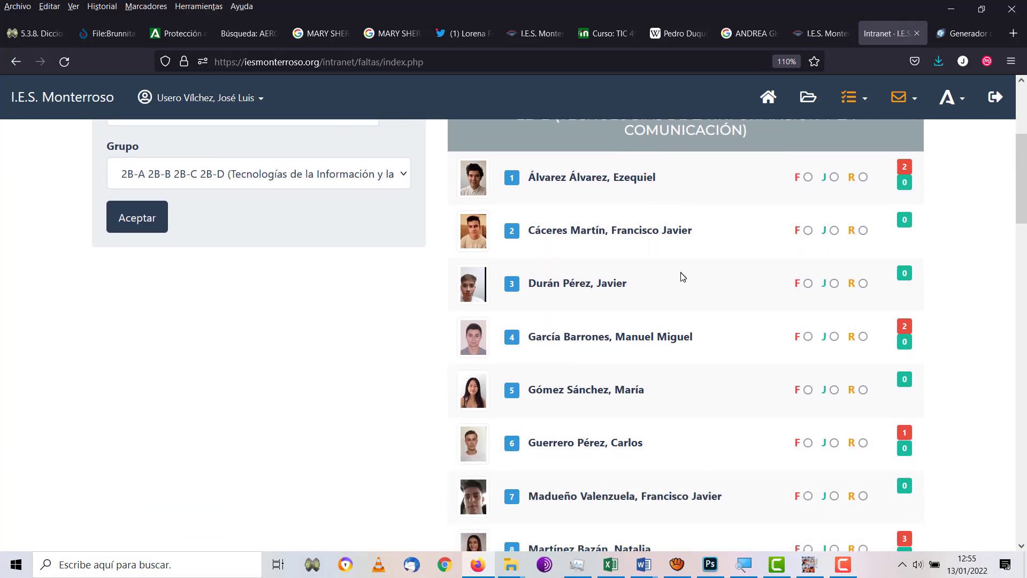
{"action": "scroll", "coordinate": [682, 278], "scroll_direction": "down", "scroll_amount": 1}
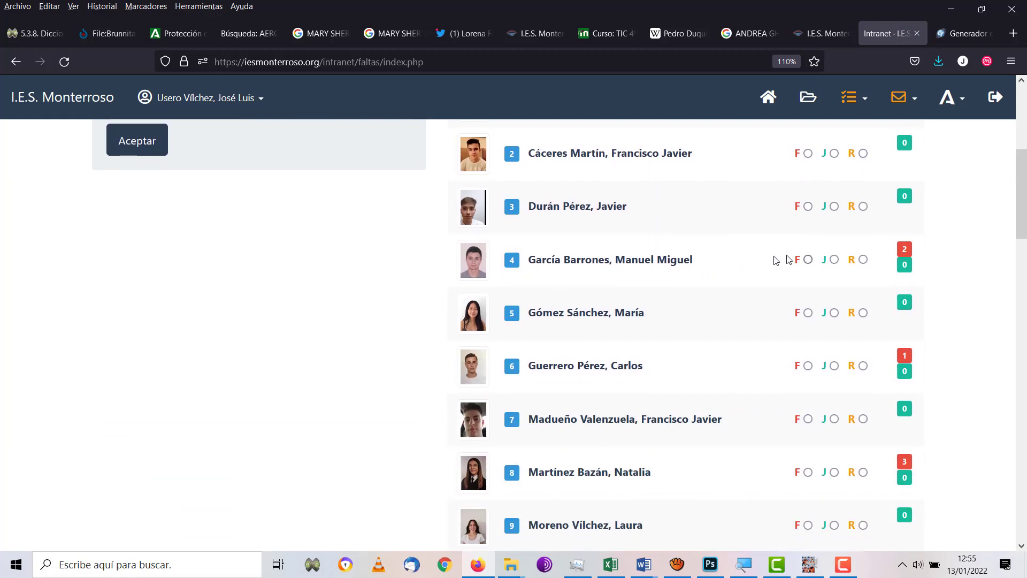
{"action": "left_click", "coordinate": [808, 260]}
- Scroll down the attendance sheet to group 2B-C
{"action": "scroll", "coordinate": [663, 278], "scroll_direction": "down", "scroll_amount": 1}
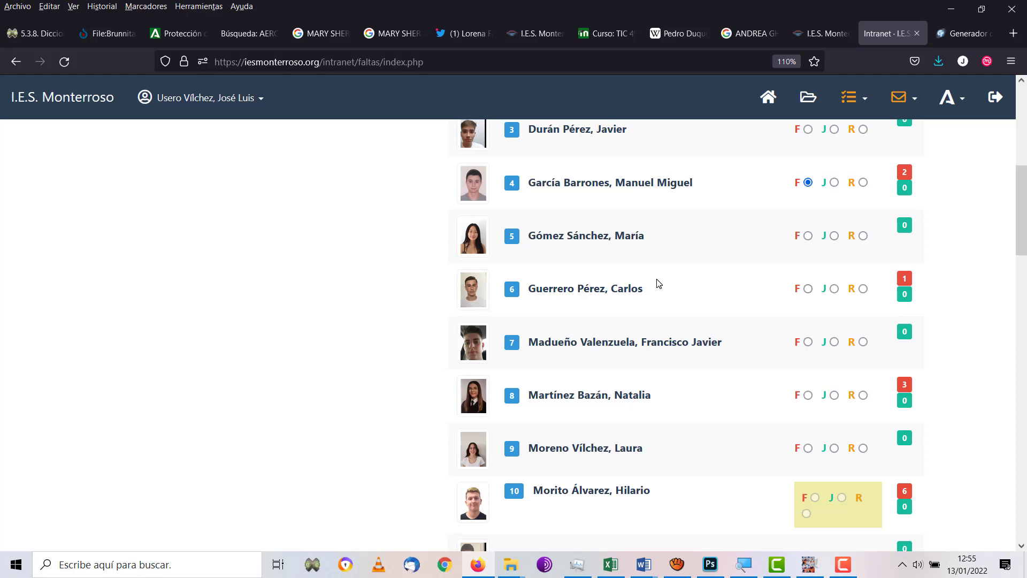
{"action": "scroll", "coordinate": [659, 285], "scroll_direction": "down", "scroll_amount": 2}
{"action": "scroll", "coordinate": [659, 284], "scroll_direction": "down", "scroll_amount": 2}
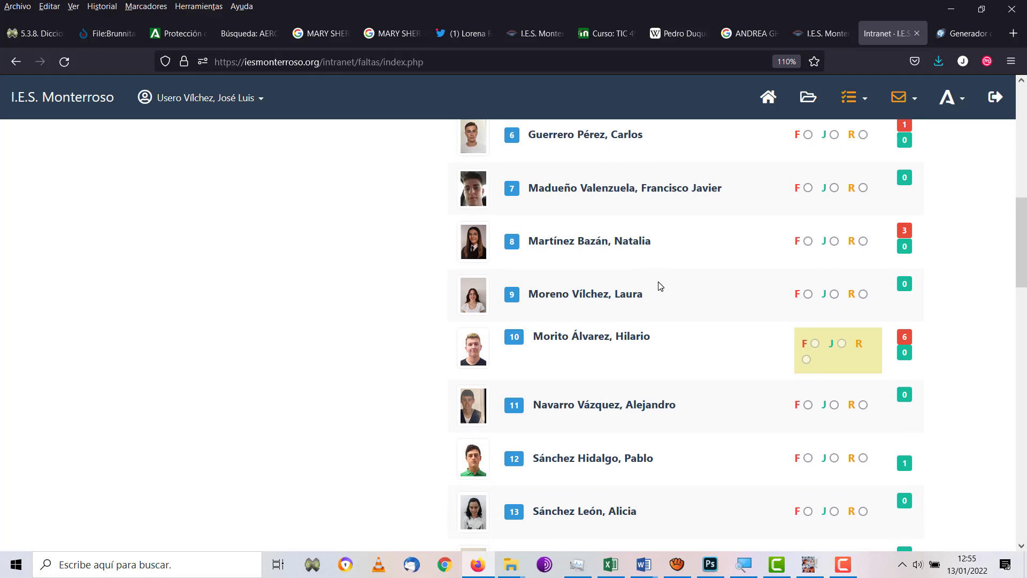
{"action": "scroll", "coordinate": [660, 286], "scroll_direction": "down", "scroll_amount": 2}
{"action": "scroll", "coordinate": [661, 288], "scroll_direction": "down", "scroll_amount": 2}
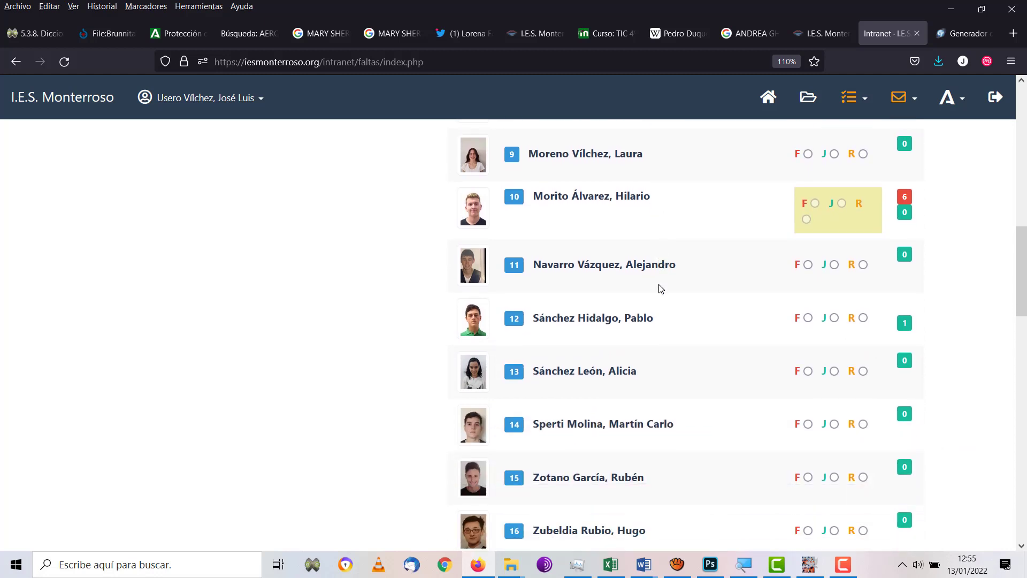
{"action": "scroll", "coordinate": [661, 289], "scroll_direction": "down", "scroll_amount": 2}
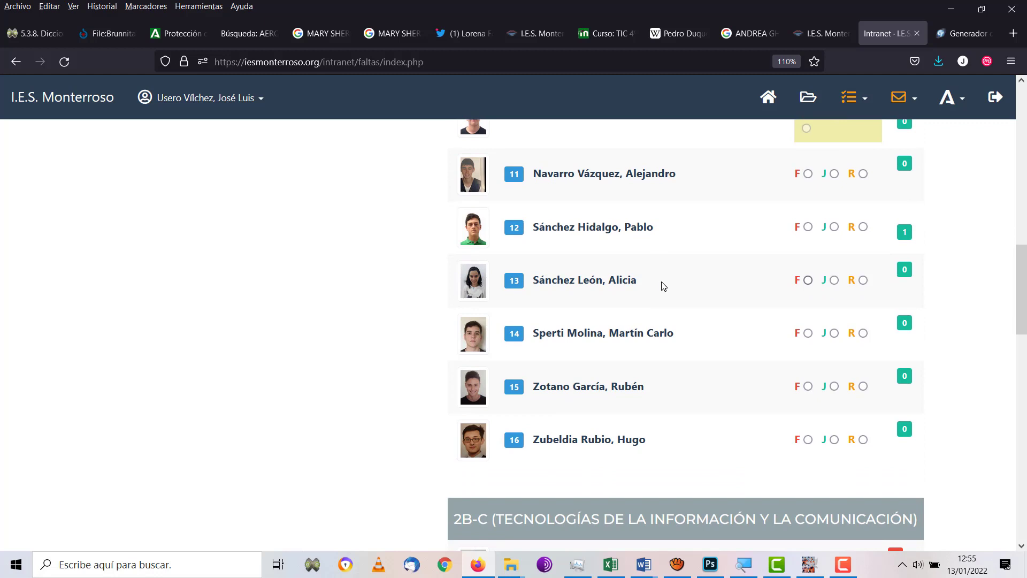
{"action": "scroll", "coordinate": [662, 285], "scroll_direction": "down", "scroll_amount": 6}
{"action": "scroll", "coordinate": [661, 283], "scroll_direction": "down", "scroll_amount": 2}
{"action": "scroll", "coordinate": [662, 286], "scroll_direction": "down", "scroll_amount": 2}
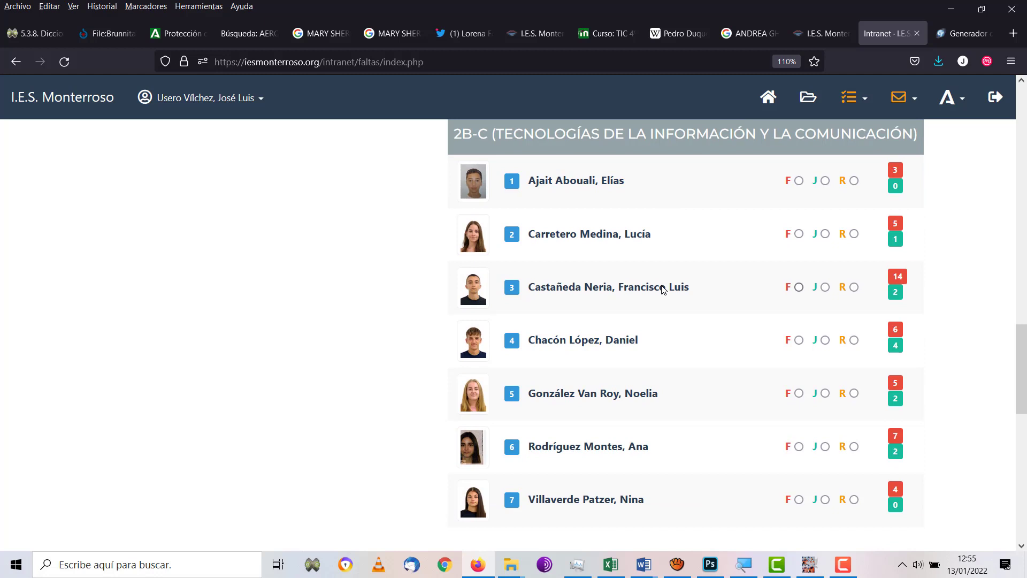
- Mark students 3 and 5 of group 2B-C as absent (F)
{"action": "left_click", "coordinate": [799, 287]}
{"action": "scroll", "coordinate": [703, 325], "scroll_direction": "down", "scroll_amount": 2}
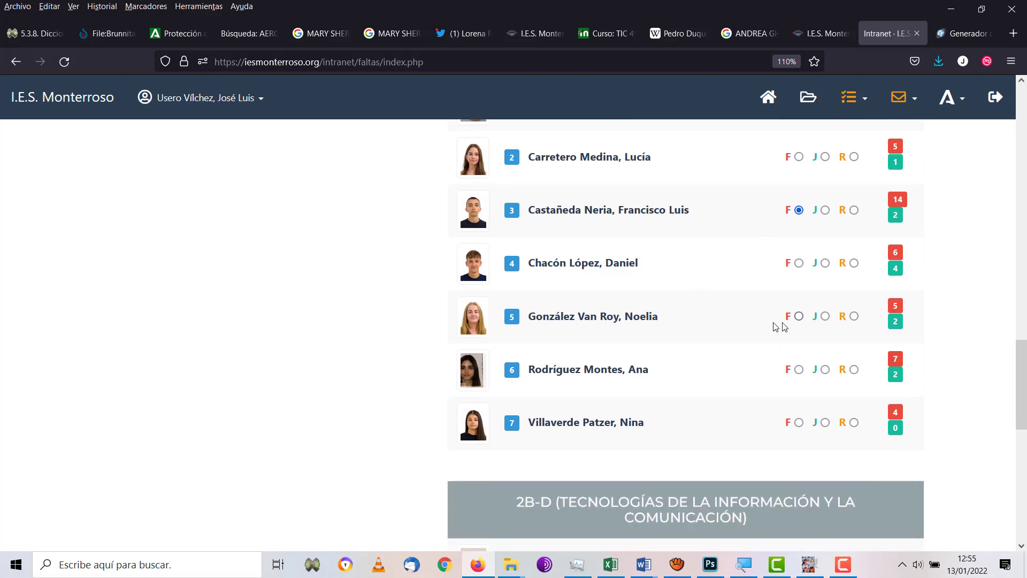
{"action": "left_click", "coordinate": [799, 315]}
- Save the marked absences with 'Registrar faltas de asistencia'
{"action": "scroll", "coordinate": [725, 330], "scroll_direction": "down", "scroll_amount": 2}
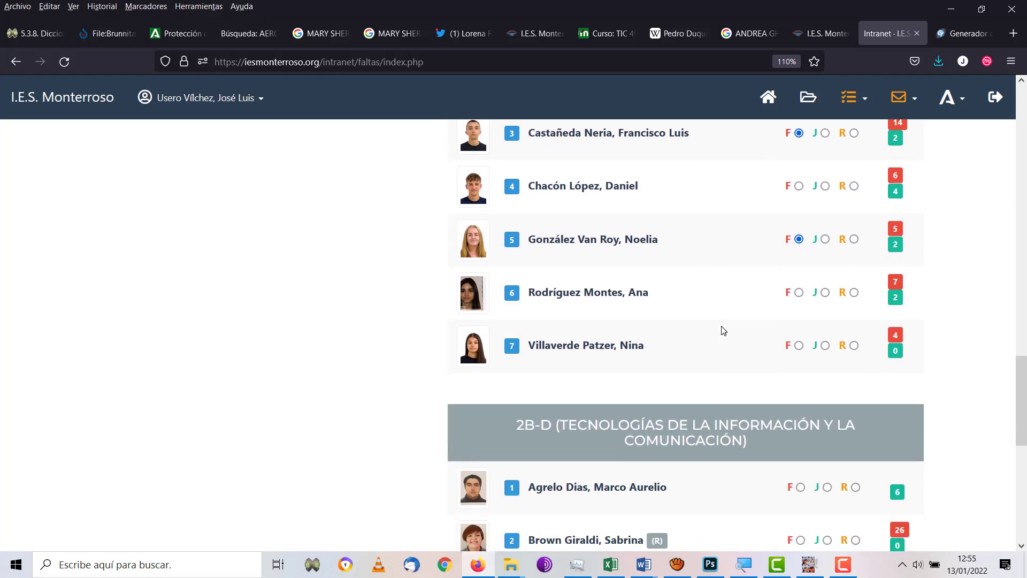
{"action": "scroll", "coordinate": [723, 330], "scroll_direction": "down", "scroll_amount": 2}
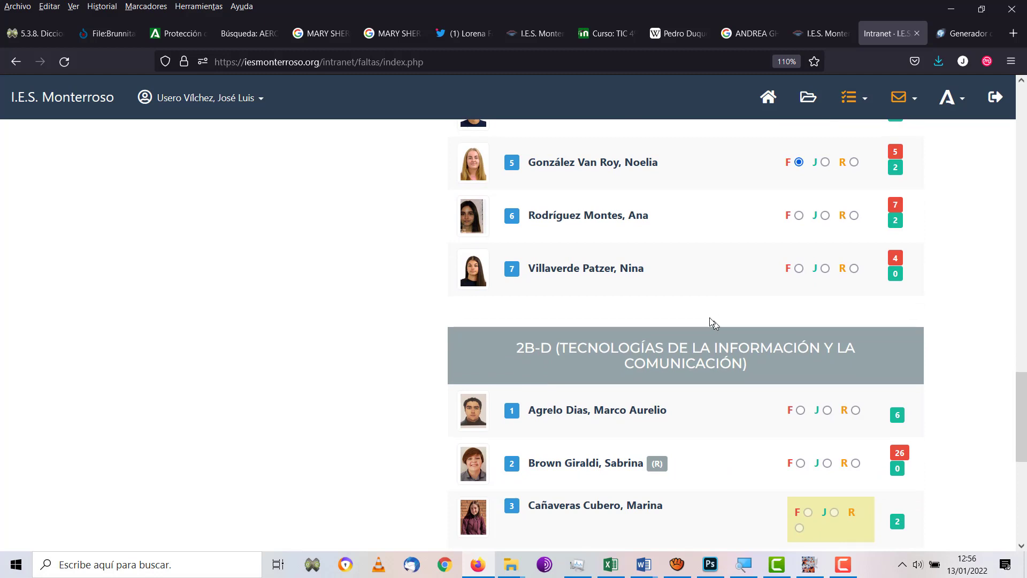
{"action": "scroll", "coordinate": [693, 280], "scroll_direction": "down", "scroll_amount": 2}
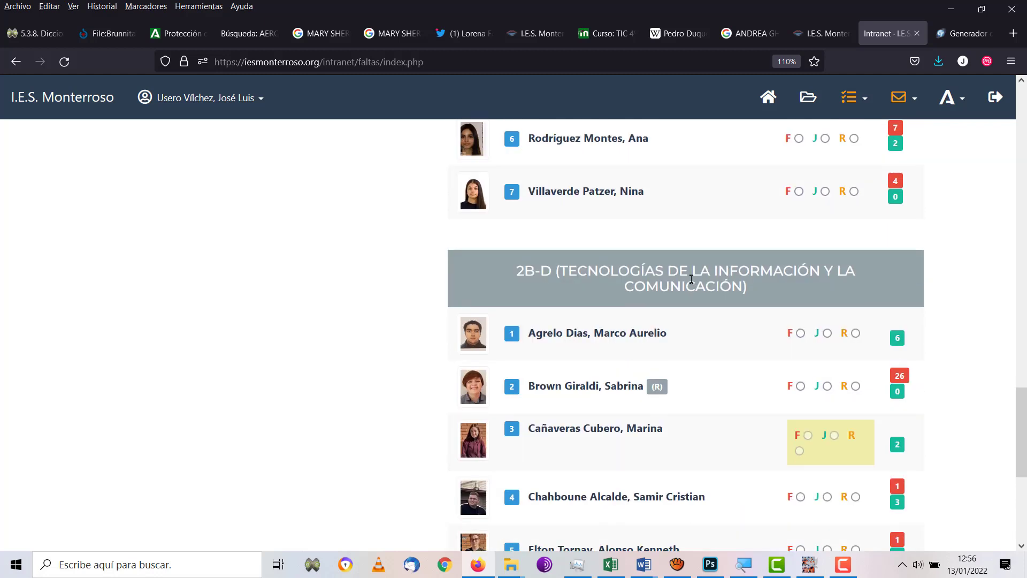
{"action": "scroll", "coordinate": [693, 282], "scroll_direction": "down", "scroll_amount": 2}
{"action": "scroll", "coordinate": [694, 286], "scroll_direction": "down", "scroll_amount": 2}
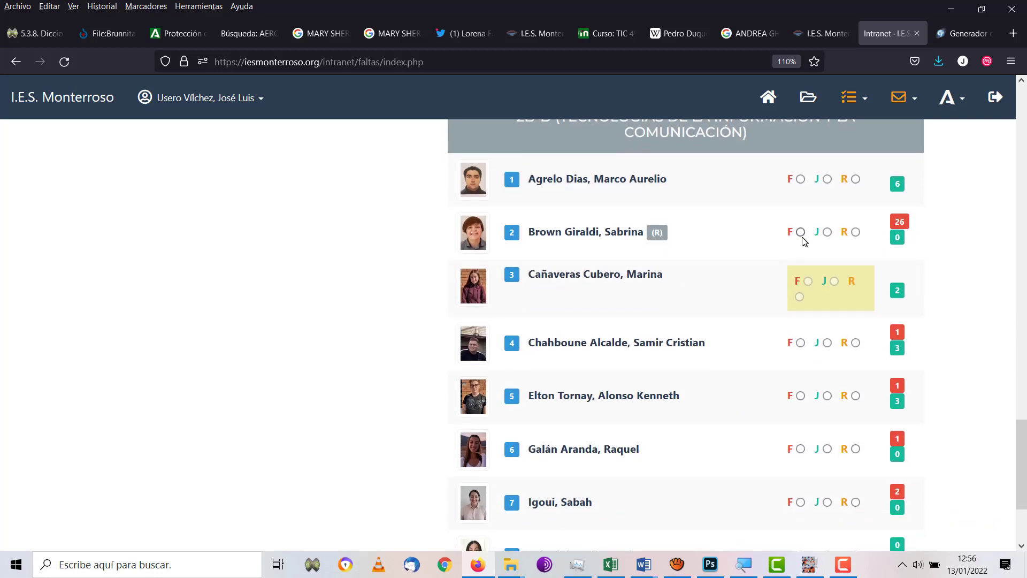
{"action": "scroll", "coordinate": [728, 280], "scroll_direction": "down", "scroll_amount": 2}
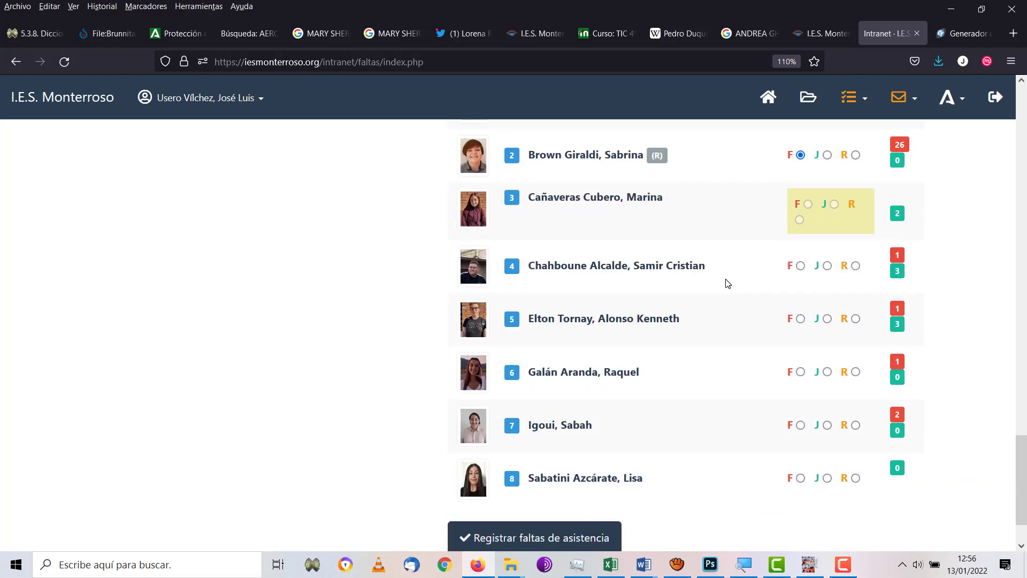
{"action": "scroll", "coordinate": [729, 284], "scroll_direction": "down", "scroll_amount": 2}
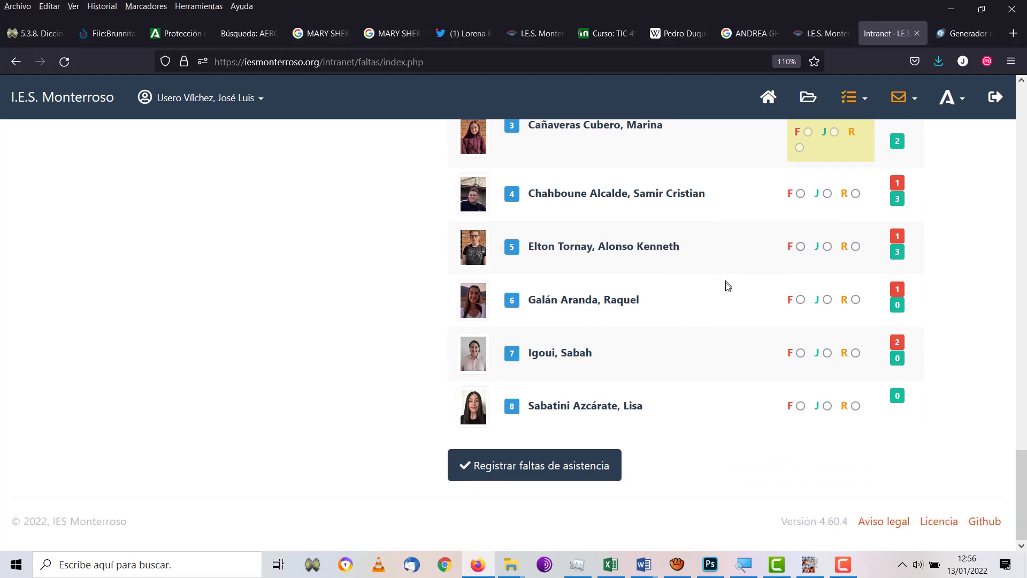
{"action": "left_click", "coordinate": [599, 477]}
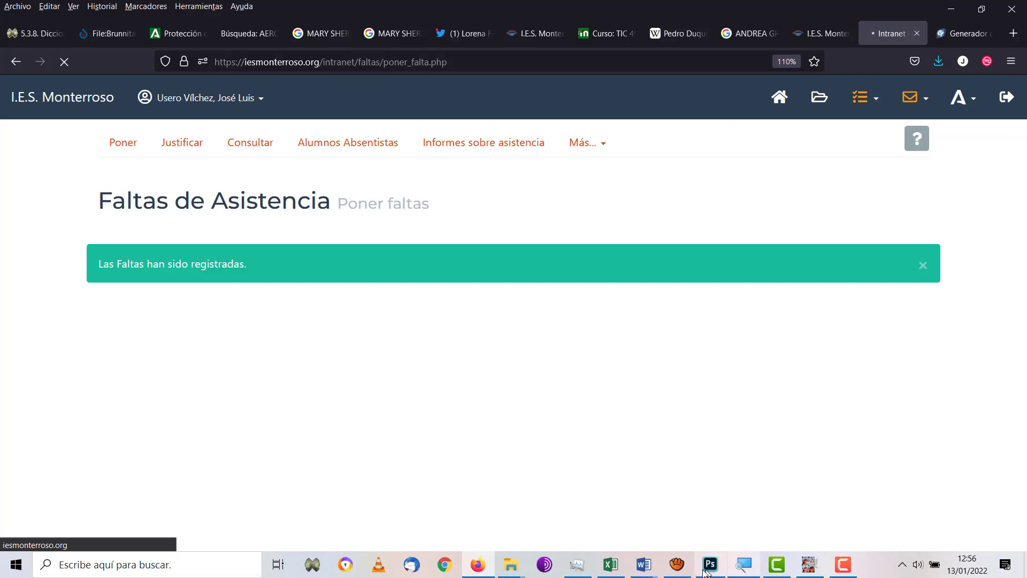
- In mihorario.xlsx, finish the 4ESO-AB cell BF2 note 'montaje científica bien GIMP'
{"action": "left_click", "coordinate": [611, 565]}
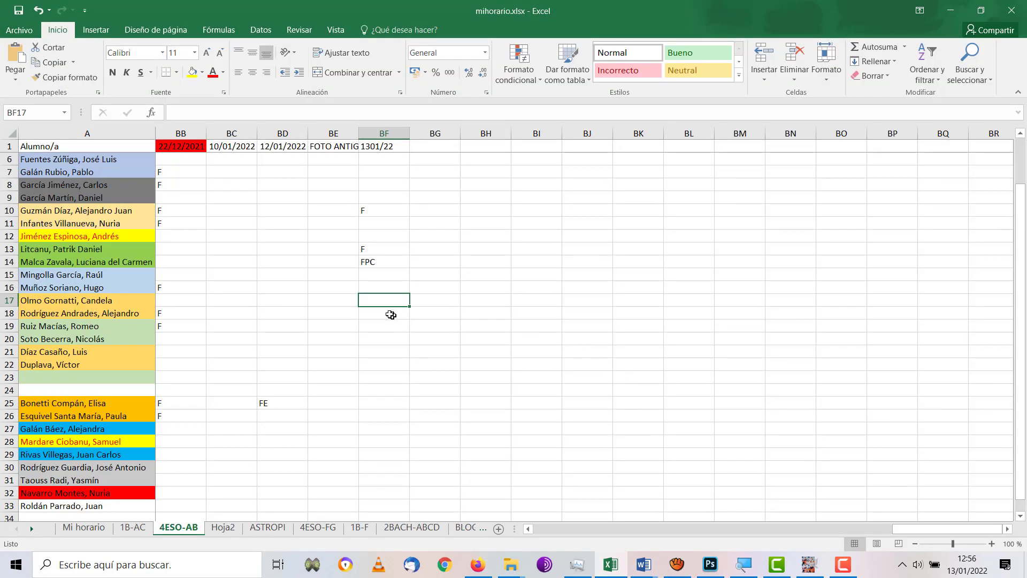
{"action": "left_click", "coordinate": [381, 159]}
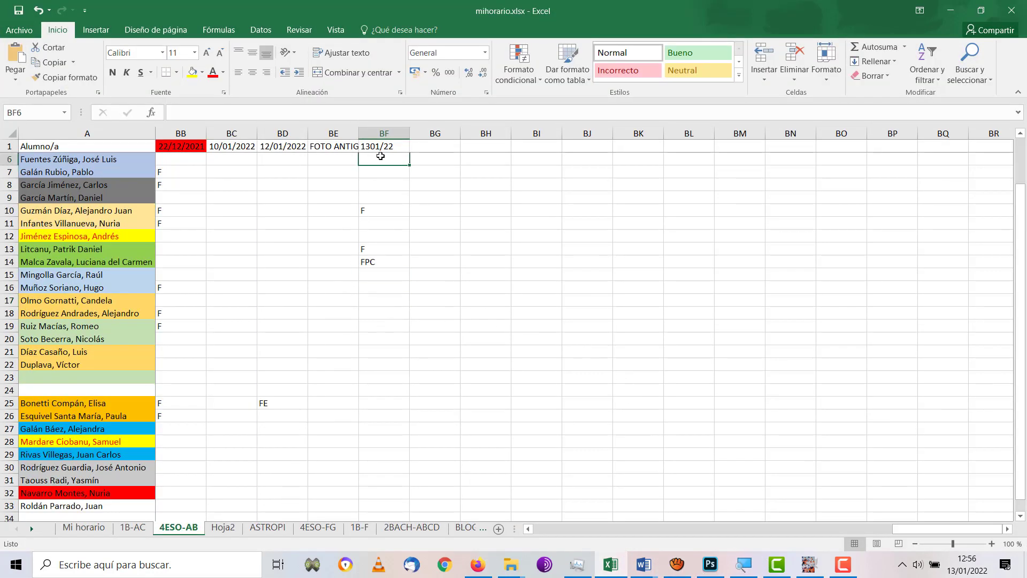
{"action": "scroll", "coordinate": [381, 159], "scroll_direction": "up", "scroll_amount": 2}
{"action": "key", "text": "Up"}
{"action": "key", "text": "Up"}
{"action": "key", "text": "Up"}
{"action": "key", "text": "Up"}
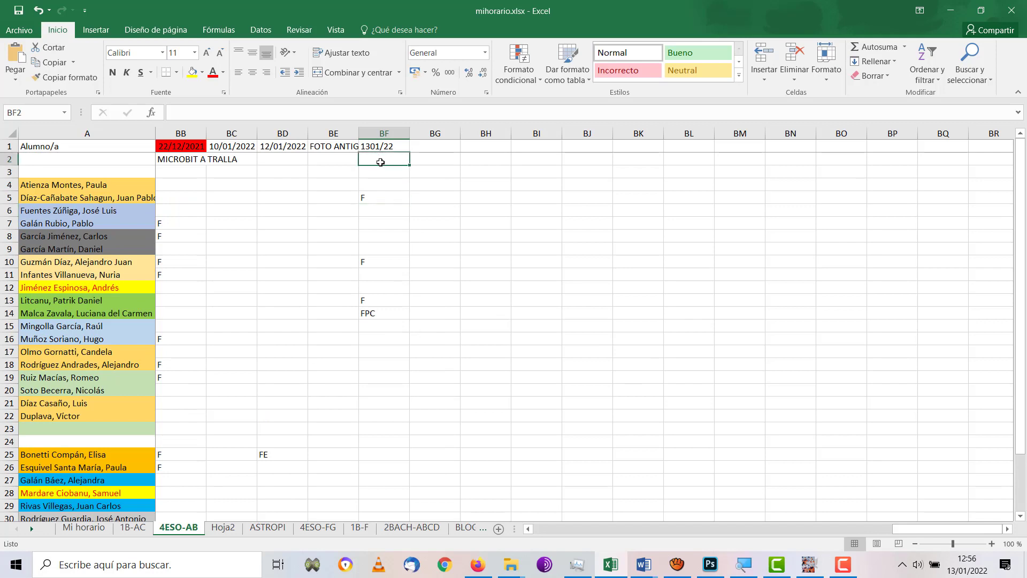
{"action": "type", "text": "montaje científica bien"}
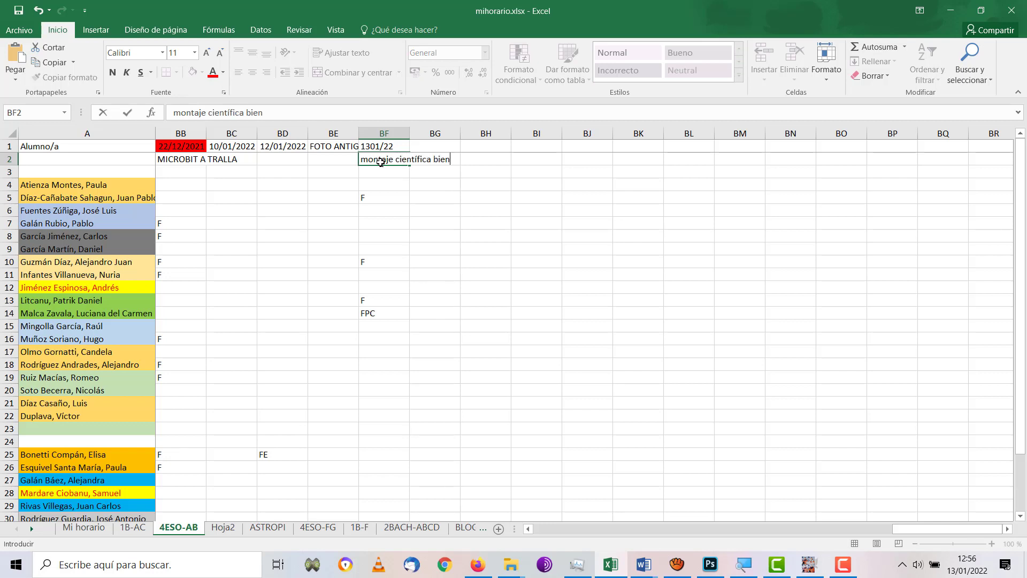
{"action": "key", "text": "Caps_Lock"}
{"action": "type", "text": "GIMP"}
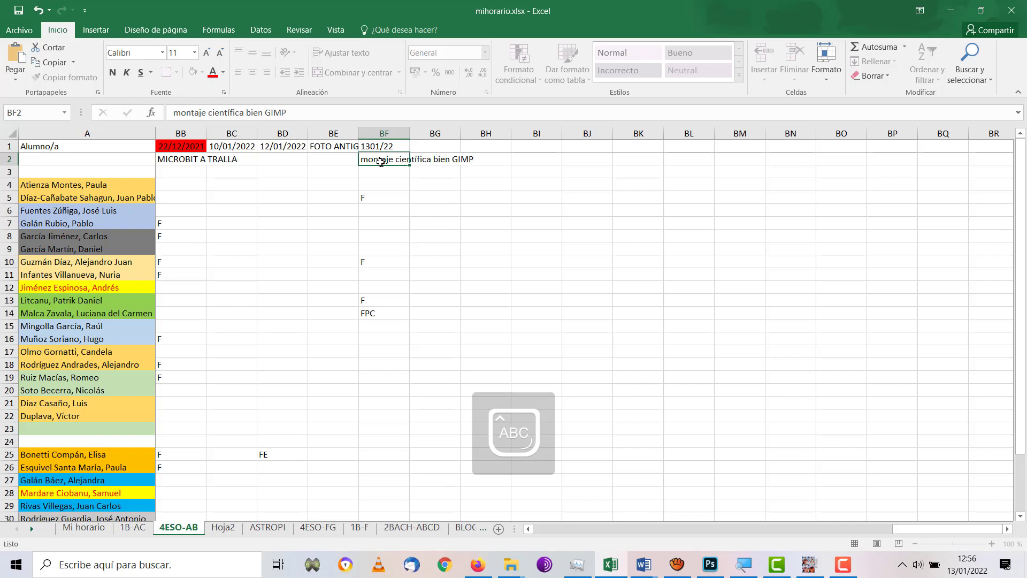
{"action": "key", "text": "Return"}
{"action": "key", "text": "Caps_Lock"}
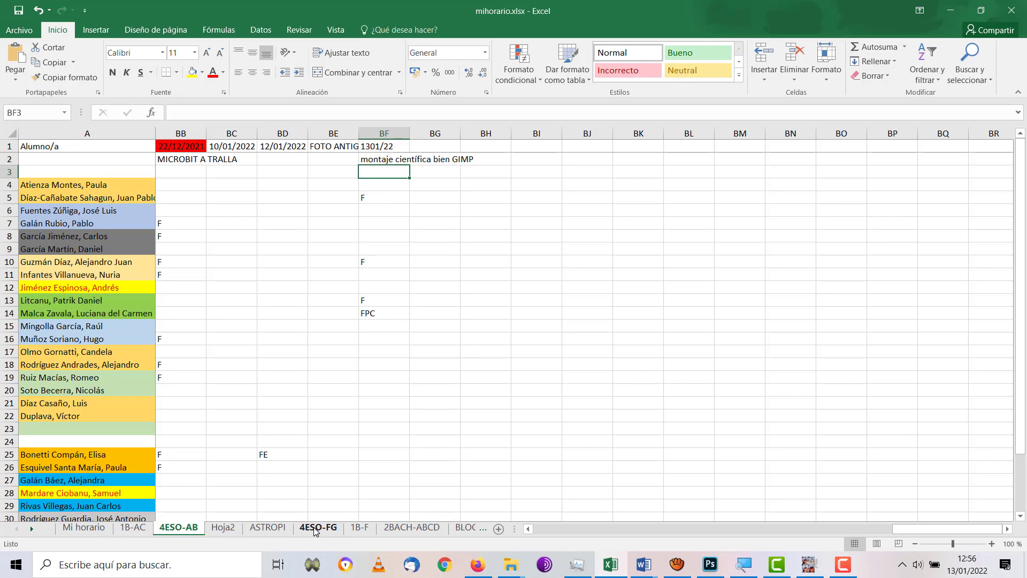
- On the 2BACH-ABCD sheet, enter 13/01/2022 in CF1 and 'Montaje astro guay' in CF2
{"action": "left_click", "coordinate": [412, 527]}
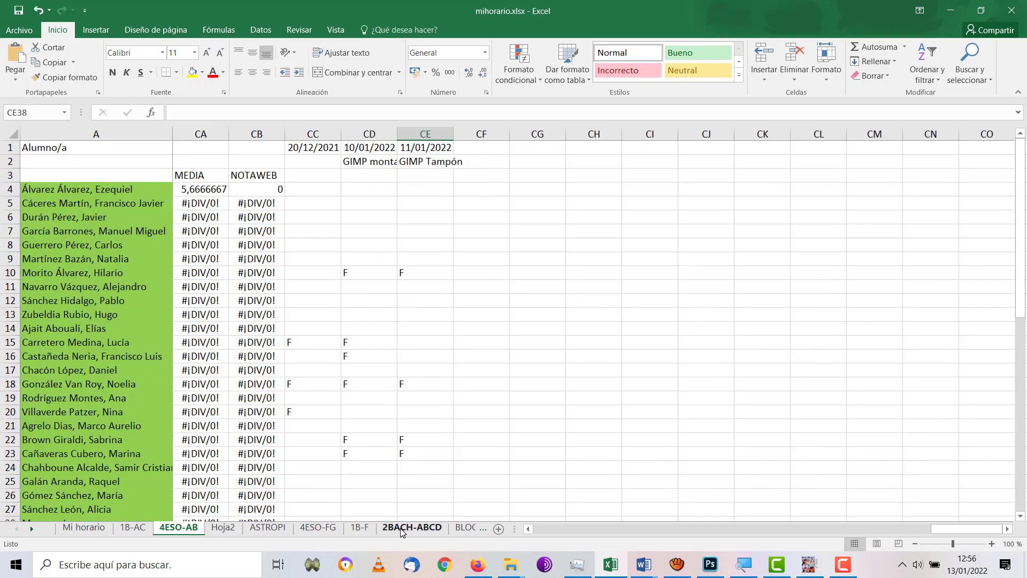
{"action": "left_click", "coordinate": [493, 146]}
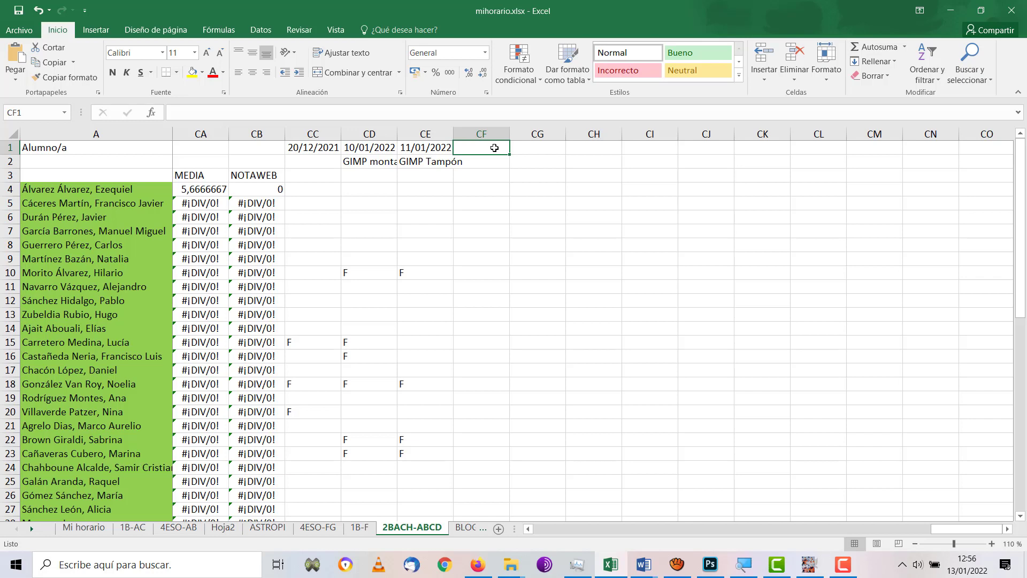
{"action": "type", "text": "13/01/2022"}
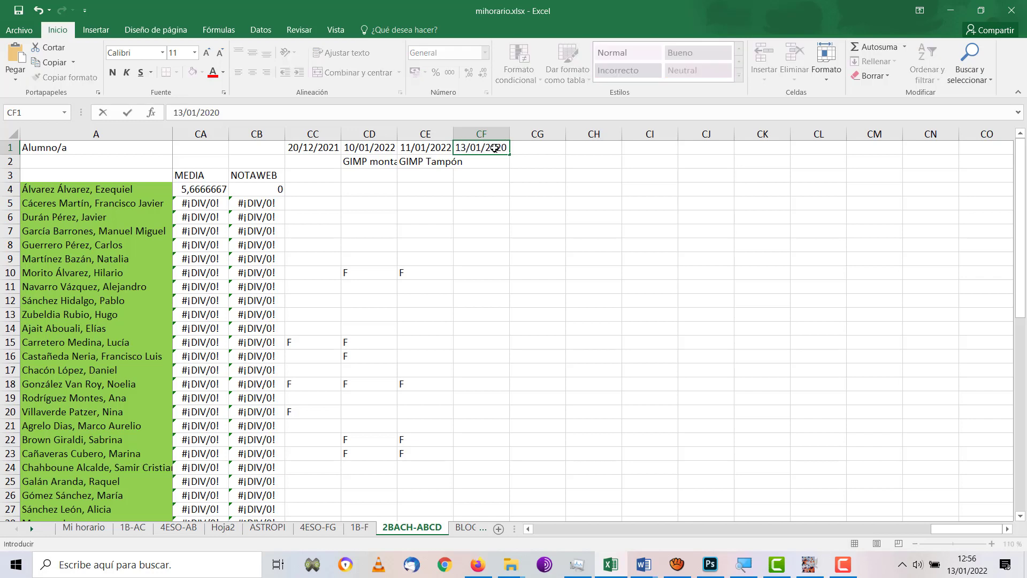
{"action": "key", "text": "Return"}
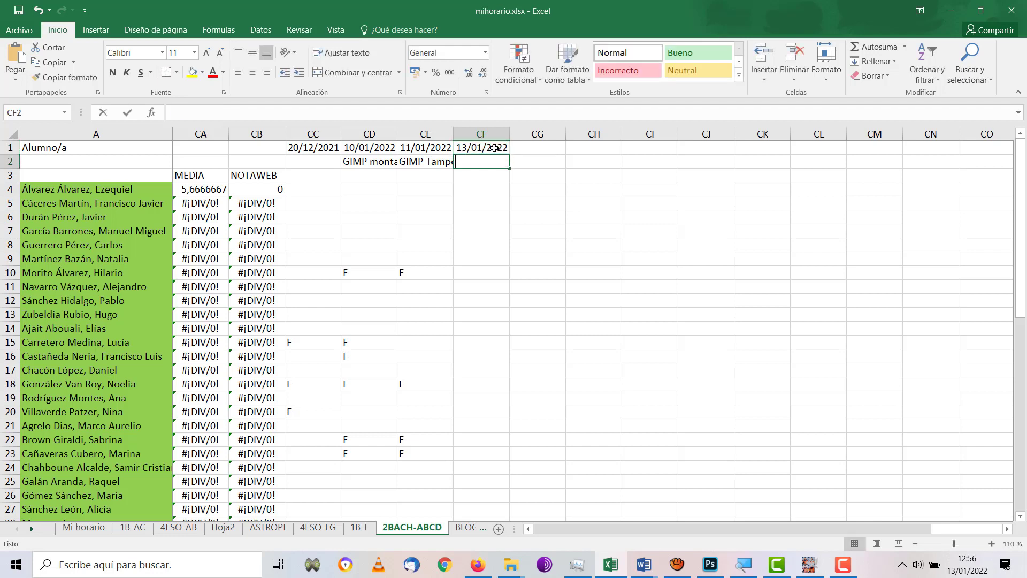
{"action": "type", "text": "Montaje astro g"}
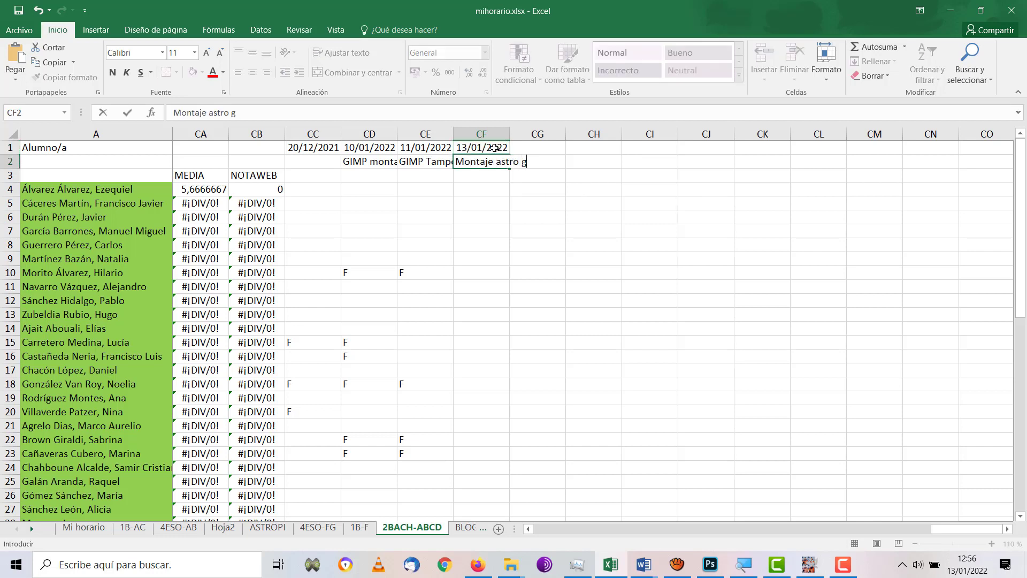
{"action": "key", "text": "Return"}
- Mark F in CF7 and C in CF10
{"action": "key", "text": "Down"}
{"action": "key", "text": "Down"}
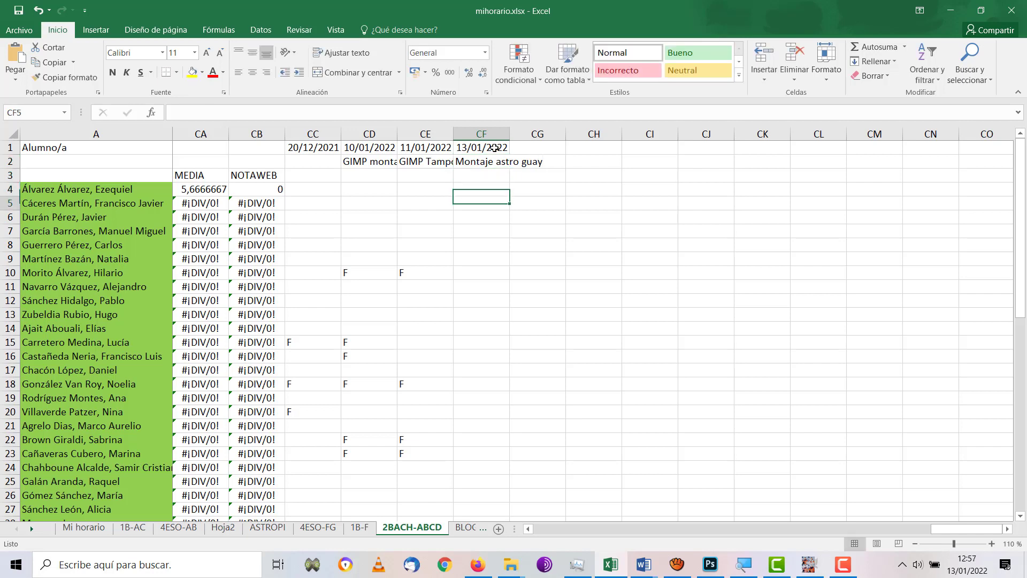
{"action": "key", "text": "Down"}
{"action": "key", "text": "Down"}
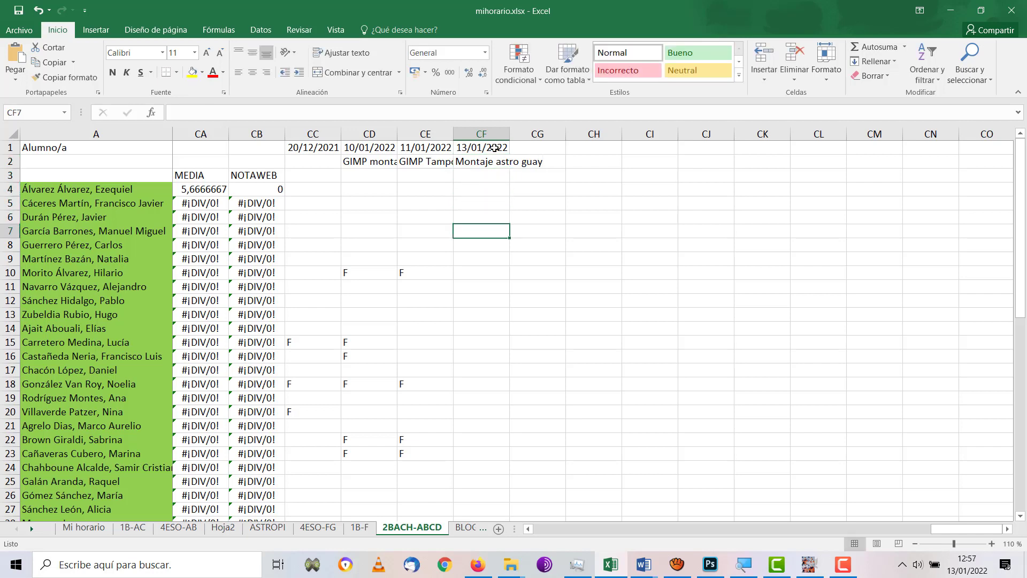
{"action": "type", "text": "f"}
{"action": "key", "text": "Caps_Lock"}
{"action": "type", "text": "F"}
{"action": "key", "text": "Return"}
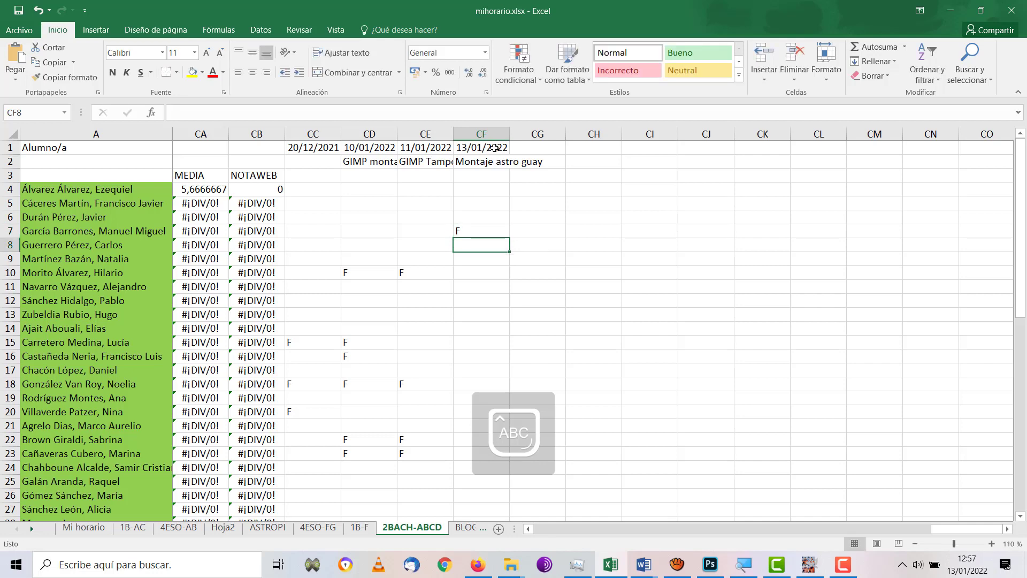
{"action": "key", "text": "Down"}
{"action": "key", "text": "Down"}
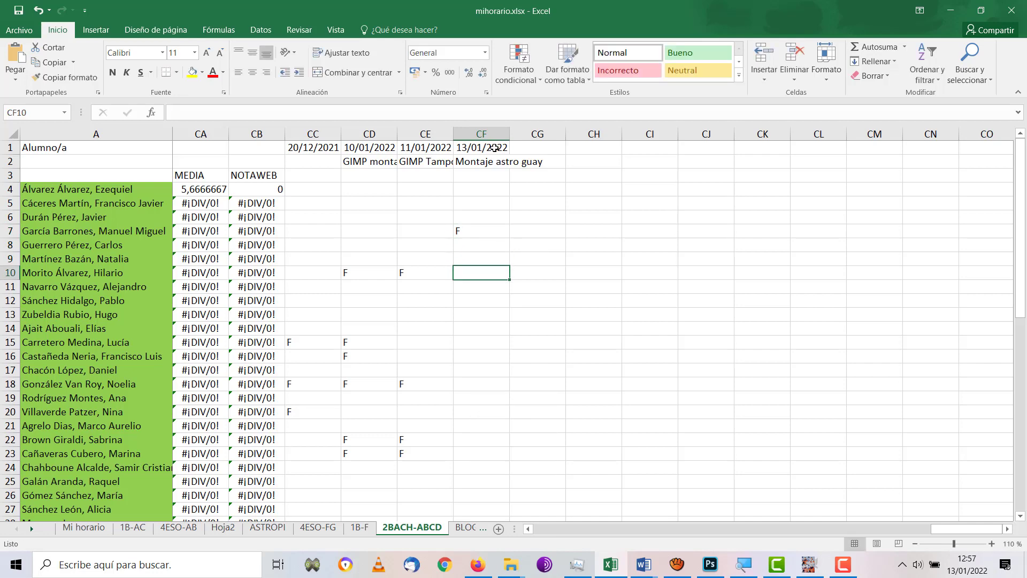
{"action": "type", "text": "F"}
{"action": "key", "text": "Return"}
{"action": "key", "text": "Down"}
{"action": "key", "text": "Down"}
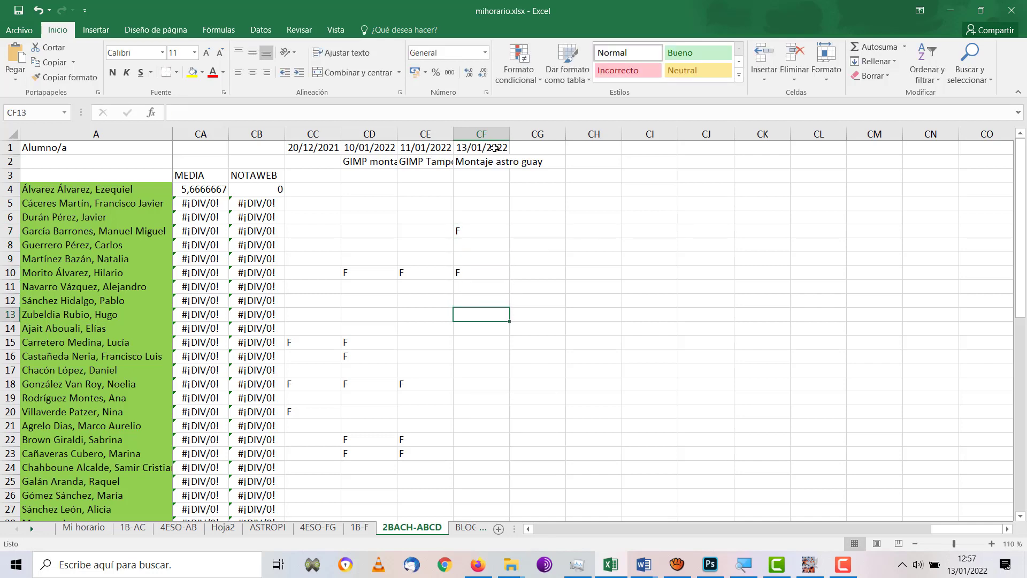
{"action": "key", "text": "Up"}
{"action": "key", "text": "Up"}
{"action": "key", "text": "Up"}
{"action": "type", "text": "C"}
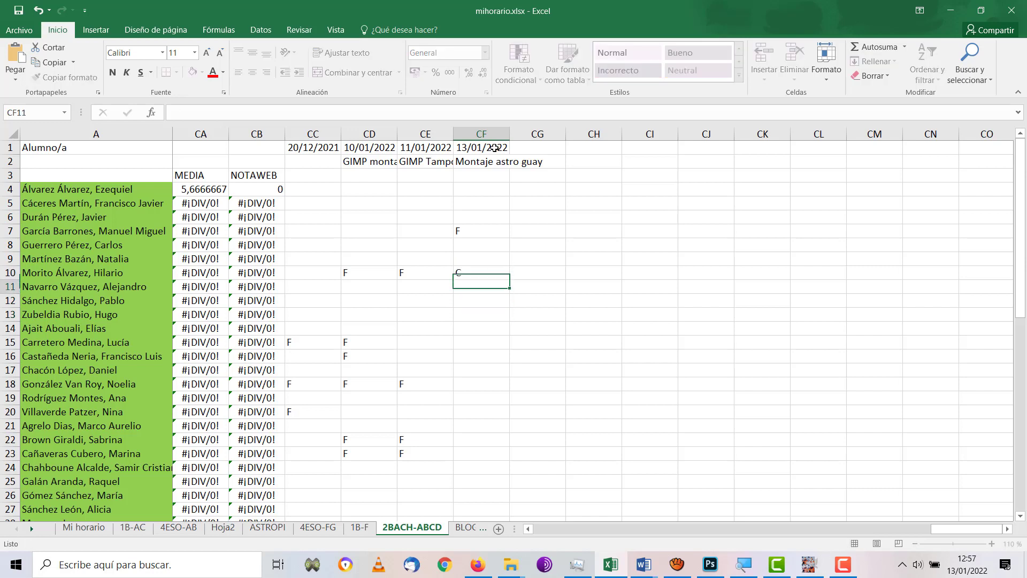
{"action": "key", "text": "Return"}
- Mark F in CF16 and C in CF18
{"action": "key", "text": "Down"}
{"action": "key", "text": "Down"}
{"action": "key", "text": "Down"}
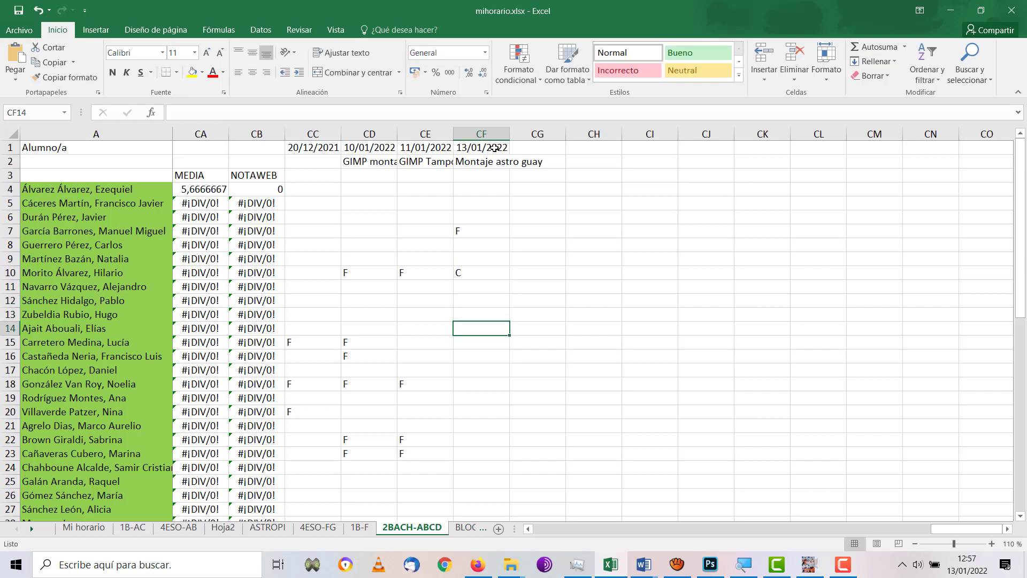
{"action": "key", "text": "Down"}
{"action": "key", "text": "Down"}
{"action": "key", "text": "Down"}
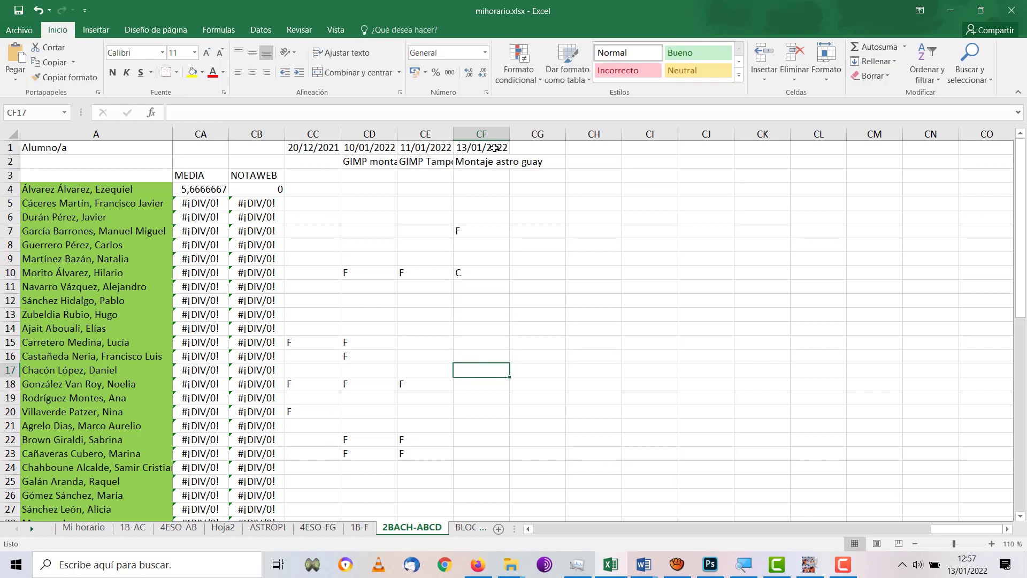
{"action": "key", "text": "Up"}
{"action": "type", "text": "F"}
{"action": "key", "text": "Return"}
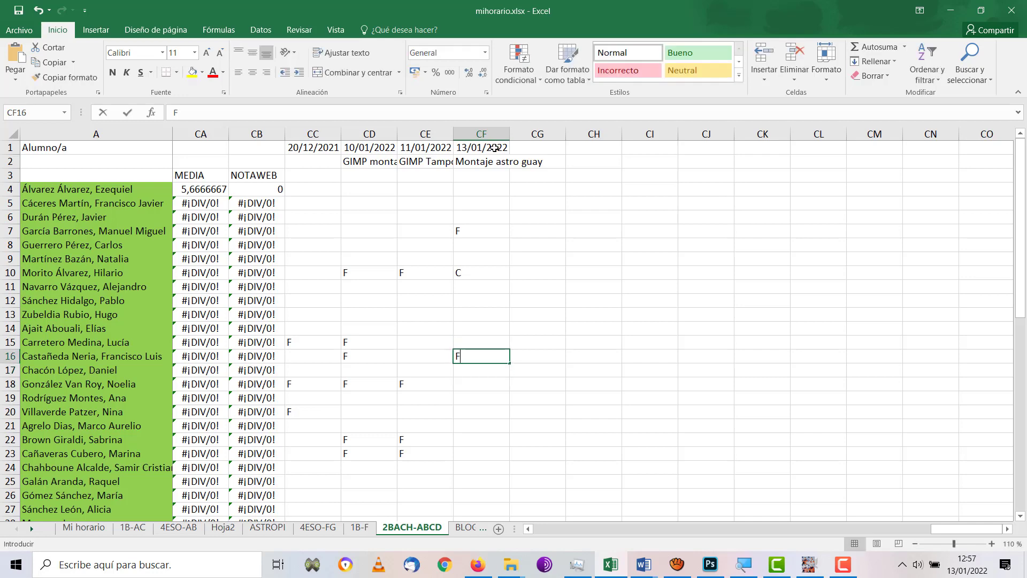
{"action": "key", "text": "Down"}
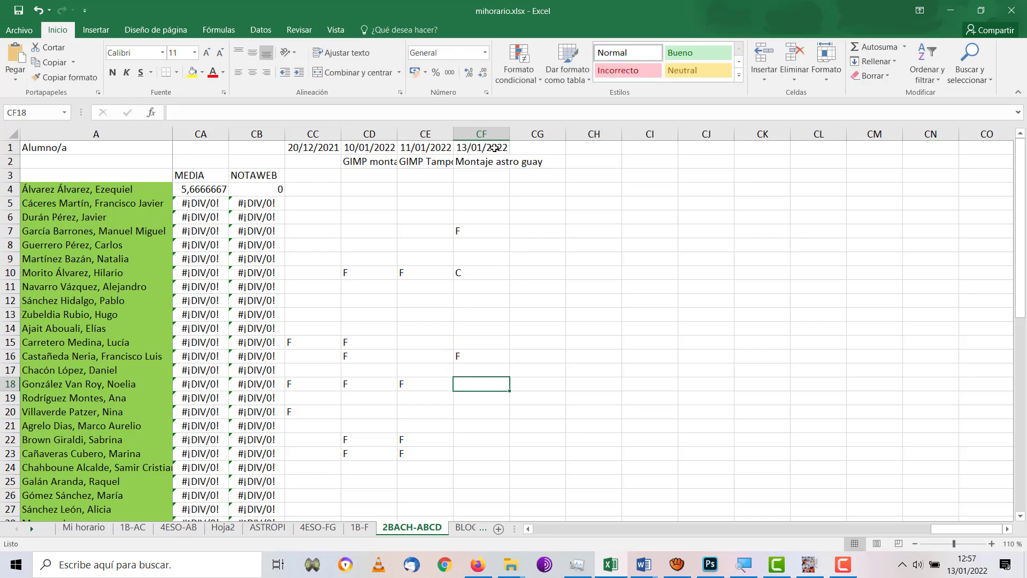
{"action": "type", "text": "C"}
{"action": "key", "text": "Return"}
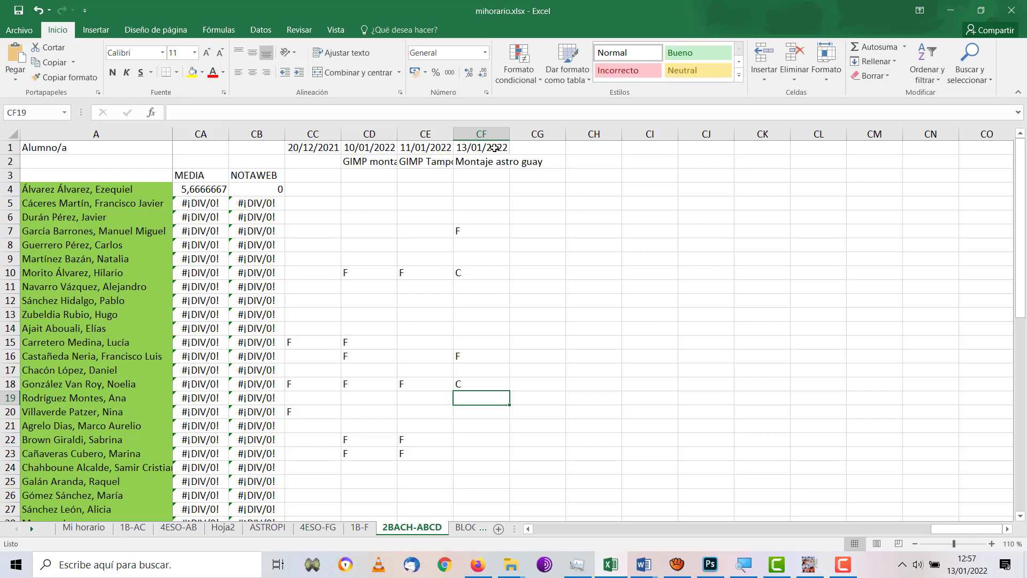
- Mark F in CF22 and C in CF23
{"action": "key", "text": "Down"}
{"action": "key", "text": "Down"}
{"action": "key", "text": "Down"}
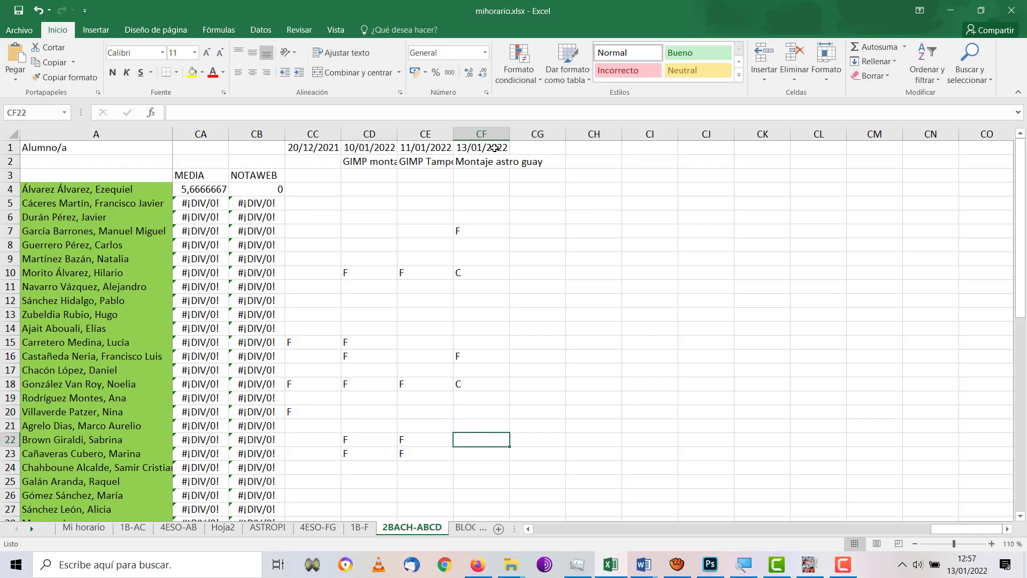
{"action": "key", "text": "Down"}
{"action": "key", "text": "Up"}
{"action": "type", "text": "F"}
{"action": "key", "text": "Return"}
{"action": "key", "text": "Down"}
{"action": "key", "text": "Up"}
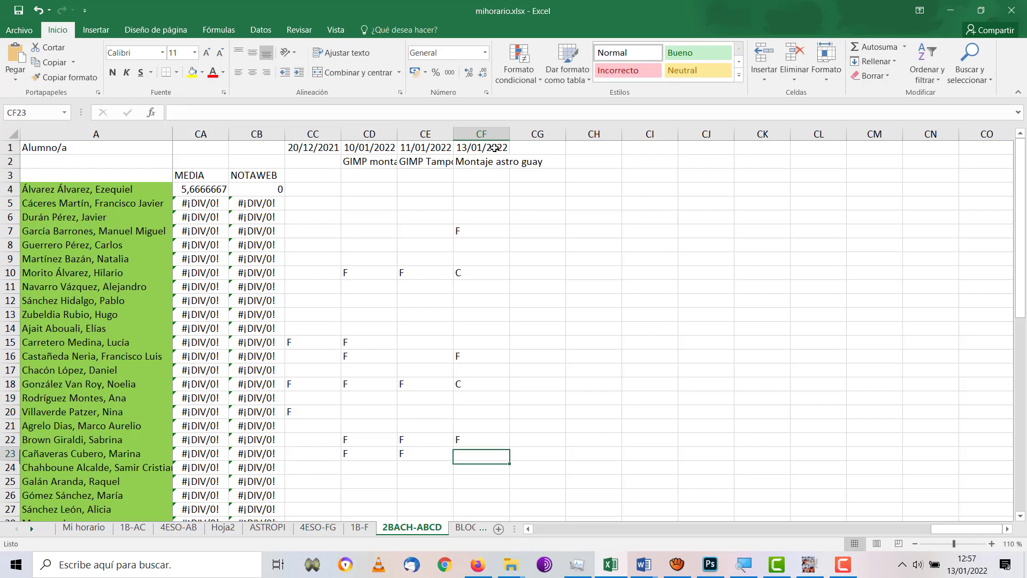
{"action": "type", "text": "C"}
{"action": "key", "text": "Return"}
{"action": "key", "text": "Down"}
{"action": "key", "text": "Down"}
{"action": "key", "text": "Down"}
{"action": "key", "text": "Down"}
{"action": "key", "text": "Down"}
{"action": "key", "text": "Down"}
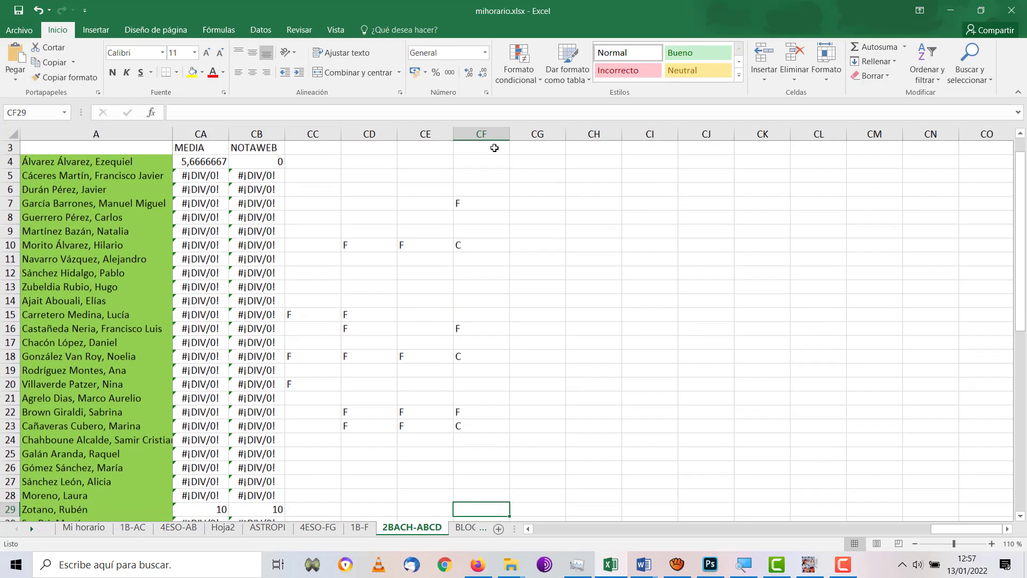
{"action": "key", "text": "Down"}
{"action": "key", "text": "Down"}
{"action": "key", "text": "Down"}
{"action": "key", "text": "Down"}
{"action": "key", "text": "Down"}
{"action": "key", "text": "Down"}
{"action": "key", "text": "Down"}
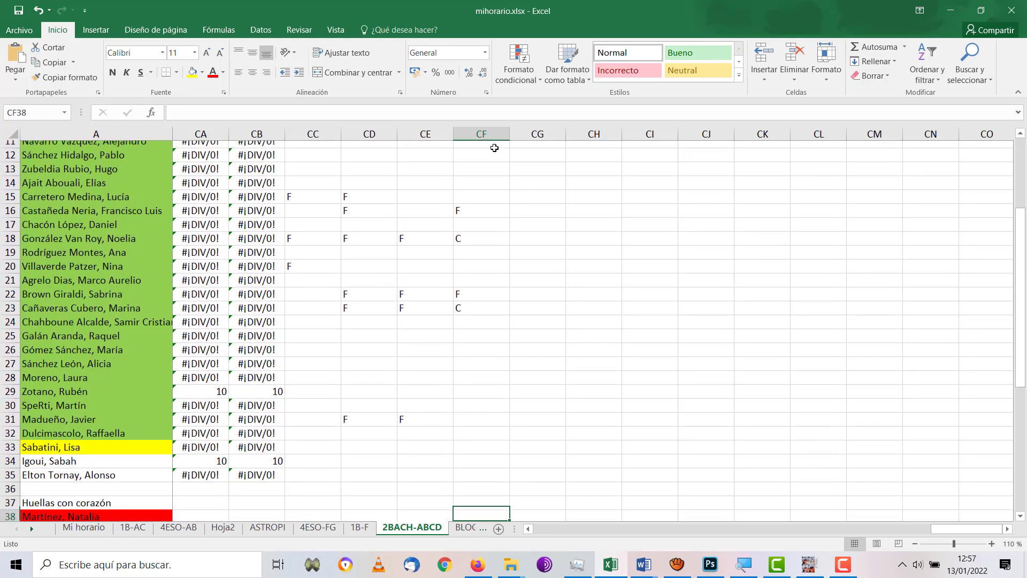
{"action": "key", "text": "Down"}
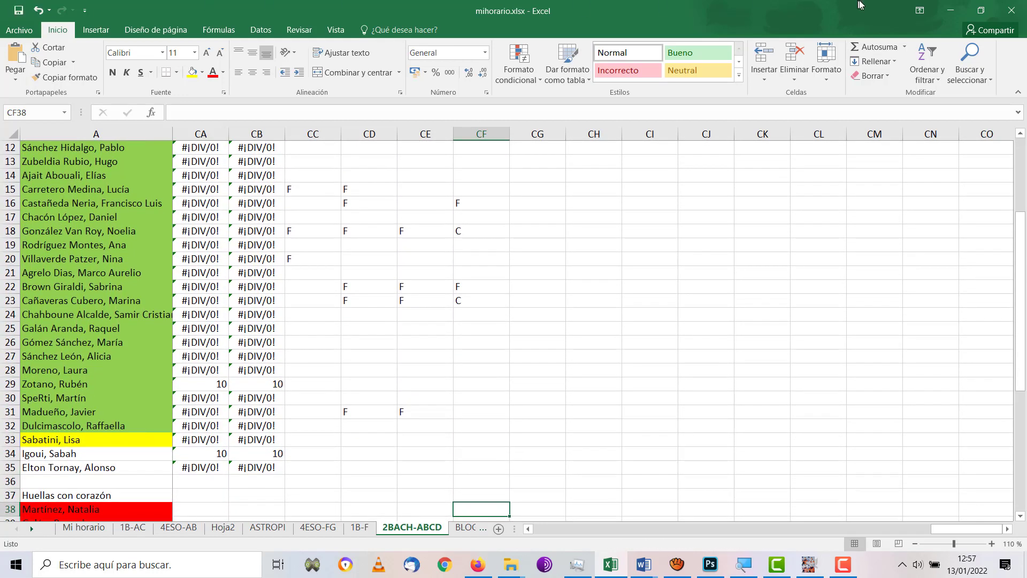
- Search the web for 'GOOGLE MEET' and open Google Meet from the results
{"action": "left_click", "coordinate": [950, 10]}
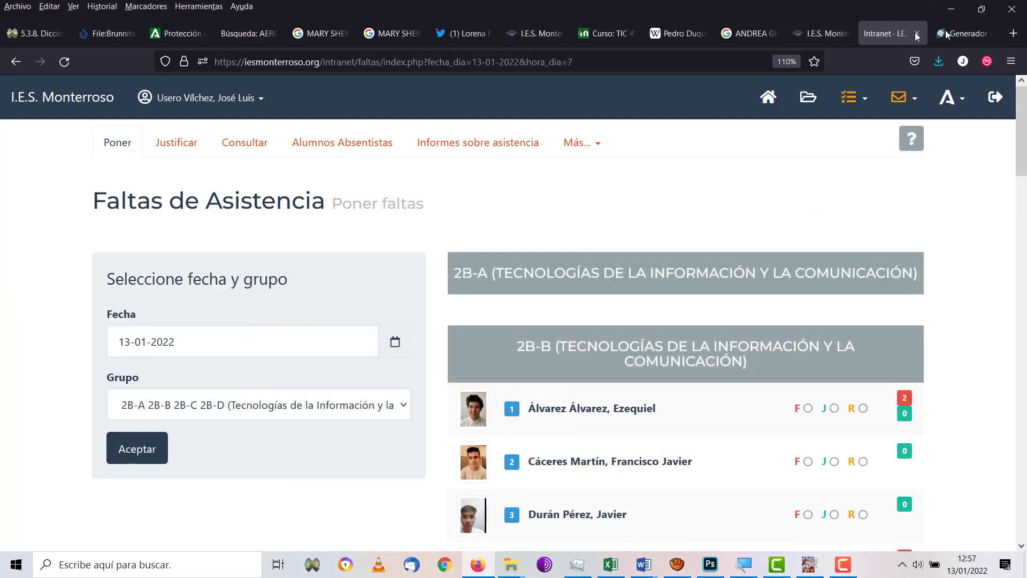
{"action": "left_click", "coordinate": [963, 33]}
{"action": "left_click", "coordinate": [538, 37]}
{"action": "left_click", "coordinate": [511, 58]}
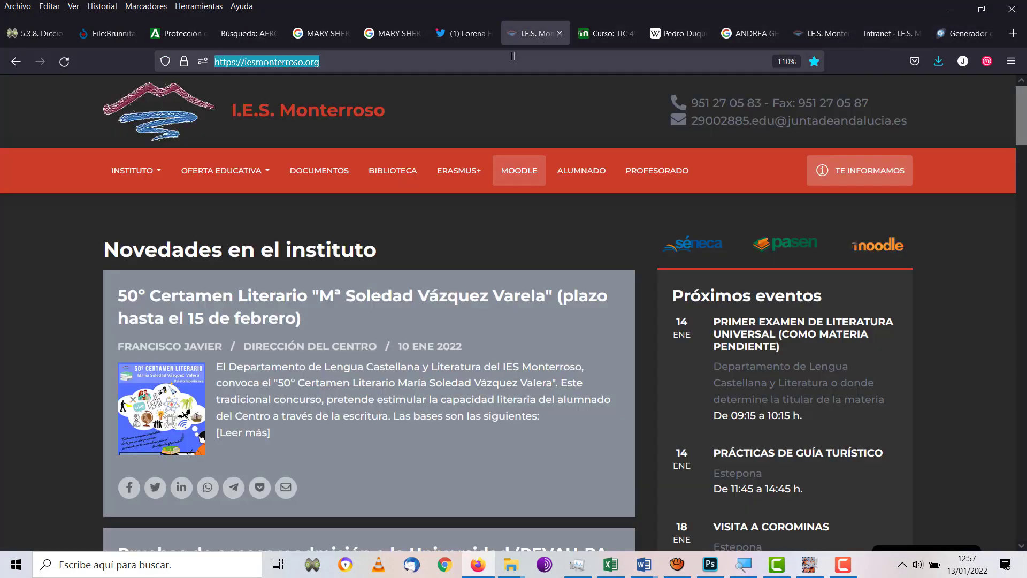
{"action": "type", "text": "GOOGLE MEET"}
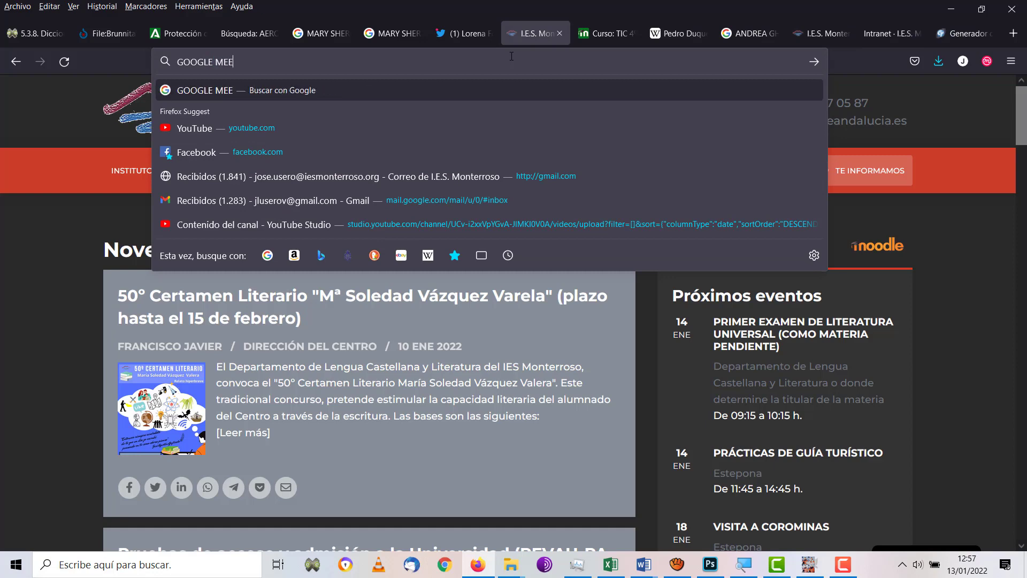
{"action": "key", "text": "Return"}
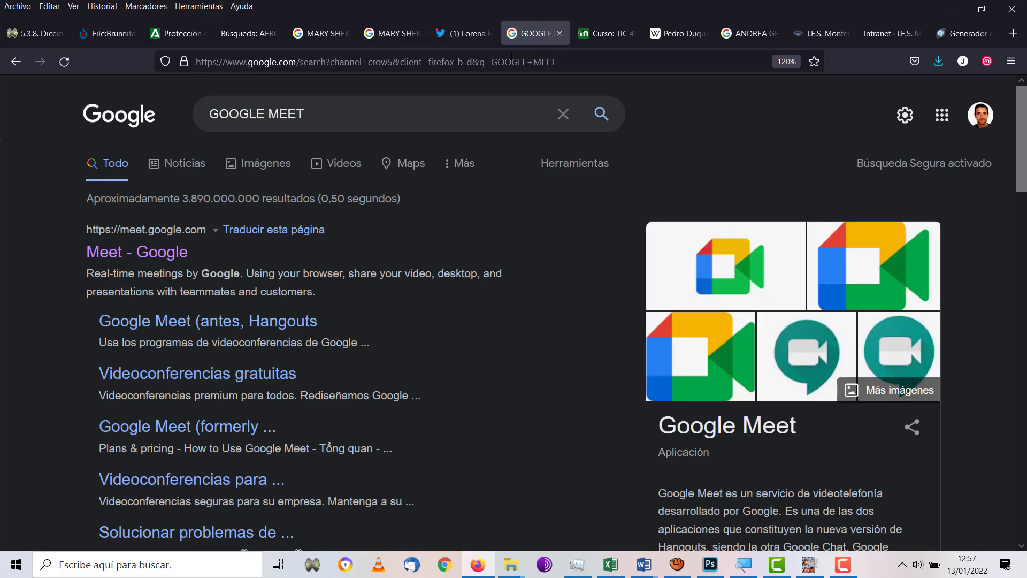
{"action": "left_click", "coordinate": [148, 252]}
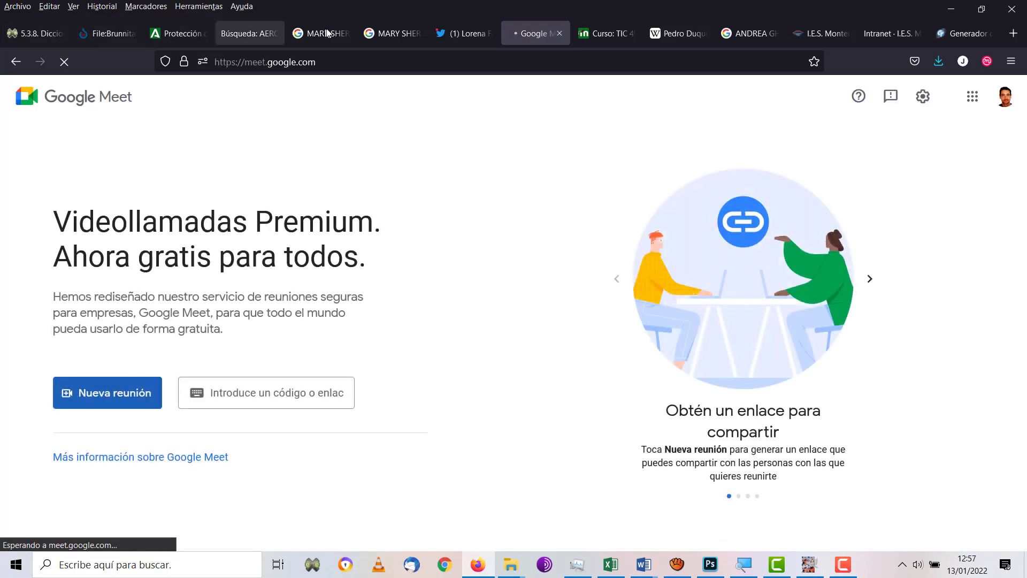
- Look over the open tabs, then load GMAIL.COM in the data-protection page tab
{"action": "left_click", "coordinate": [384, 33]}
{"action": "left_click", "coordinate": [345, 42]}
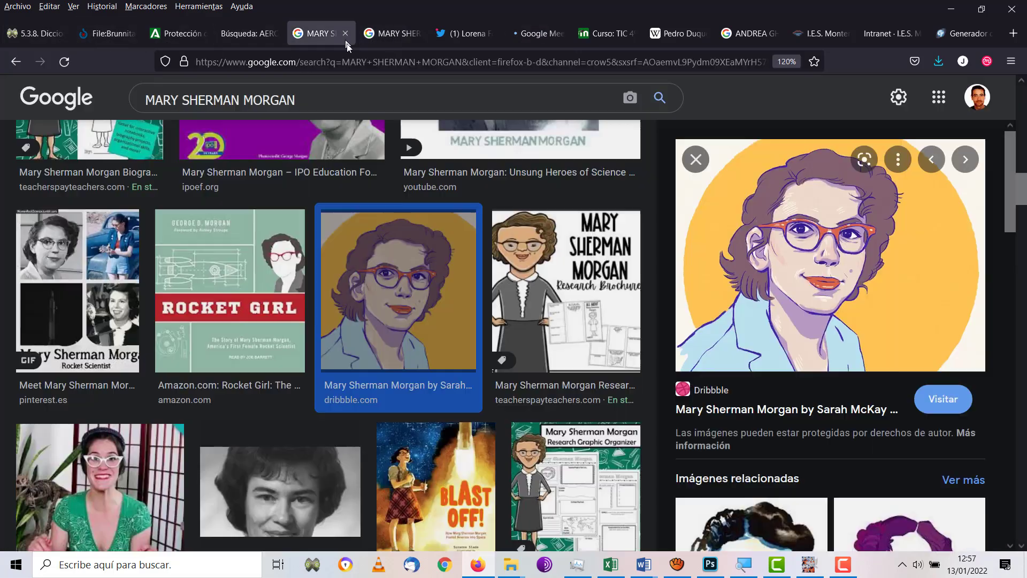
{"action": "left_click", "coordinate": [243, 33]}
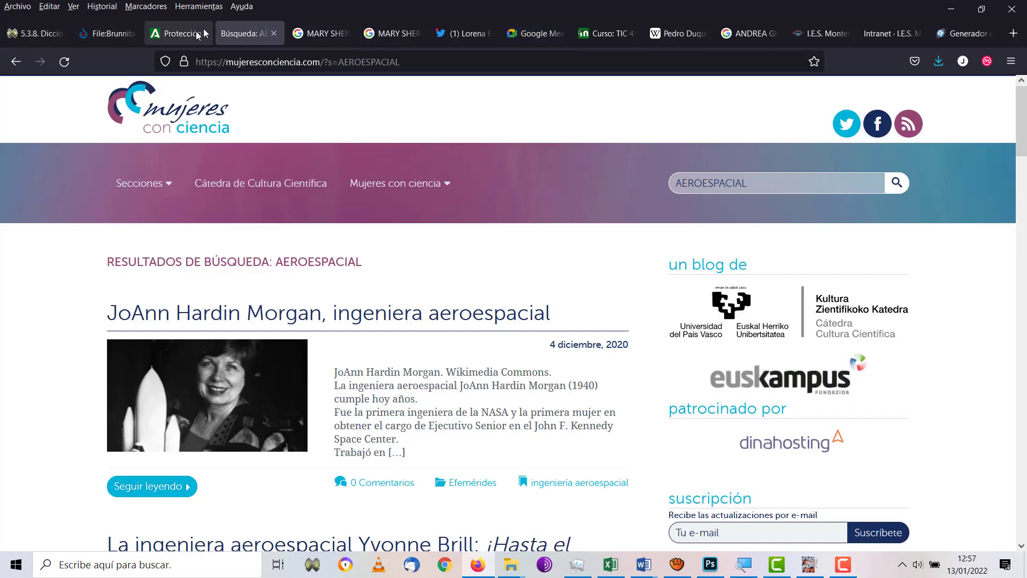
{"action": "left_click", "coordinate": [200, 34]}
{"action": "left_click", "coordinate": [207, 62]}
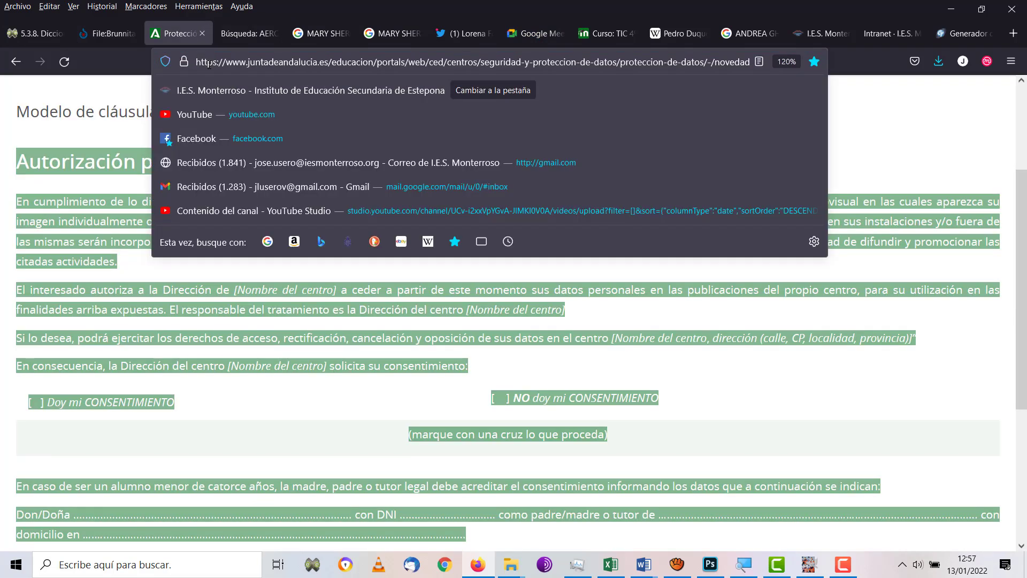
{"action": "left_click_drag", "start_coordinate": [198, 62], "coordinate": [738, 62]}
{"action": "type", "text": "G"}
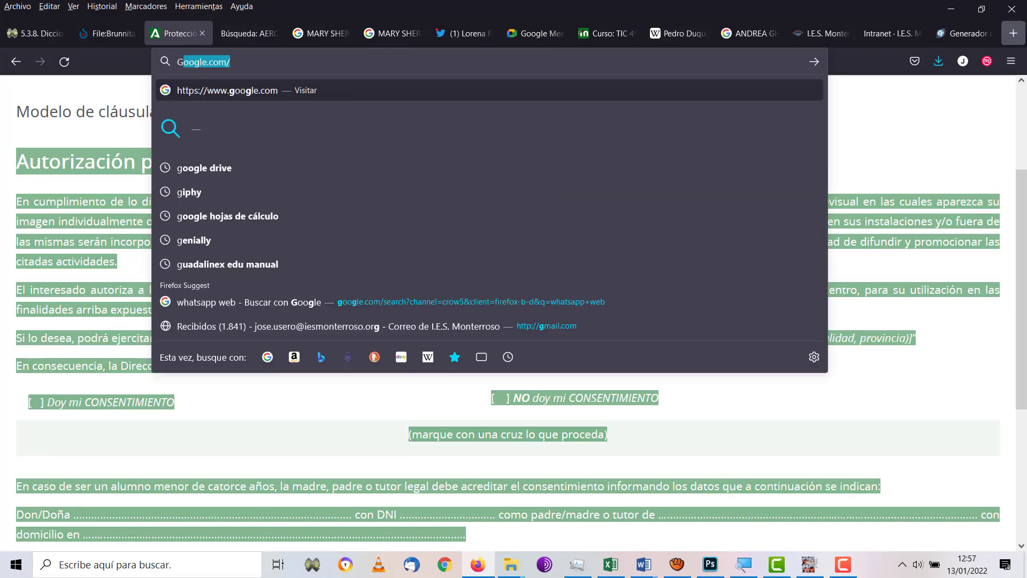
{"action": "type", "text": "MAIL.COM"}
{"action": "key", "text": "Return"}
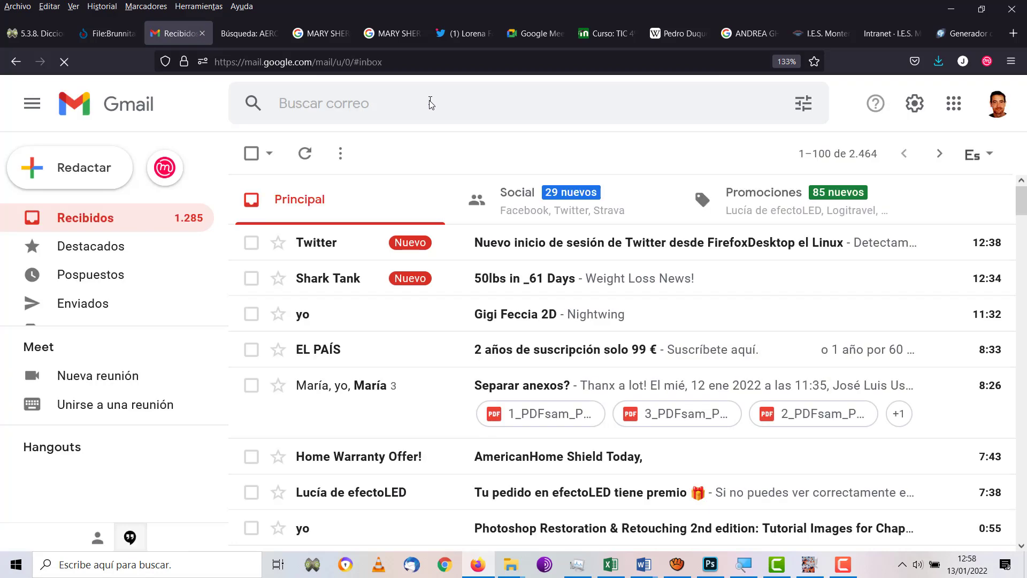
- Open the second Google account's Gmail inbox in a new tab
{"action": "left_click", "coordinate": [430, 103]}
{"action": "right_click", "coordinate": [431, 103]}
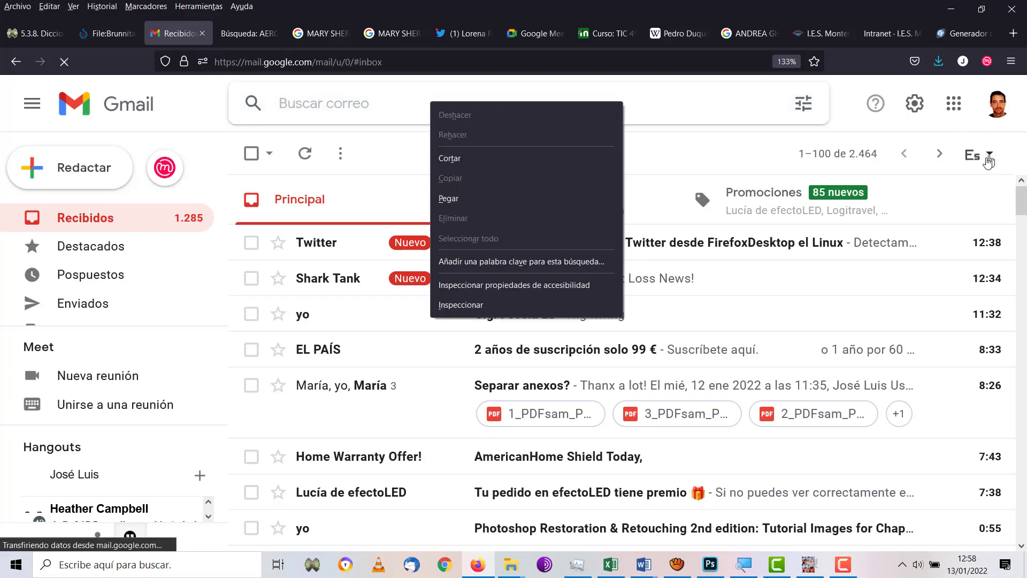
{"action": "left_click", "coordinate": [947, 195]}
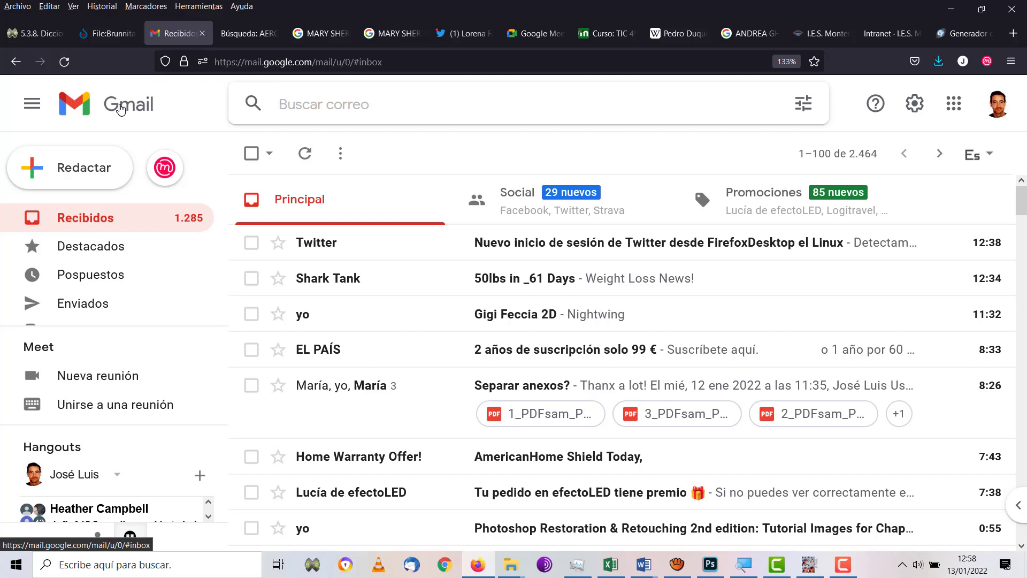
{"action": "left_click", "coordinate": [997, 103]}
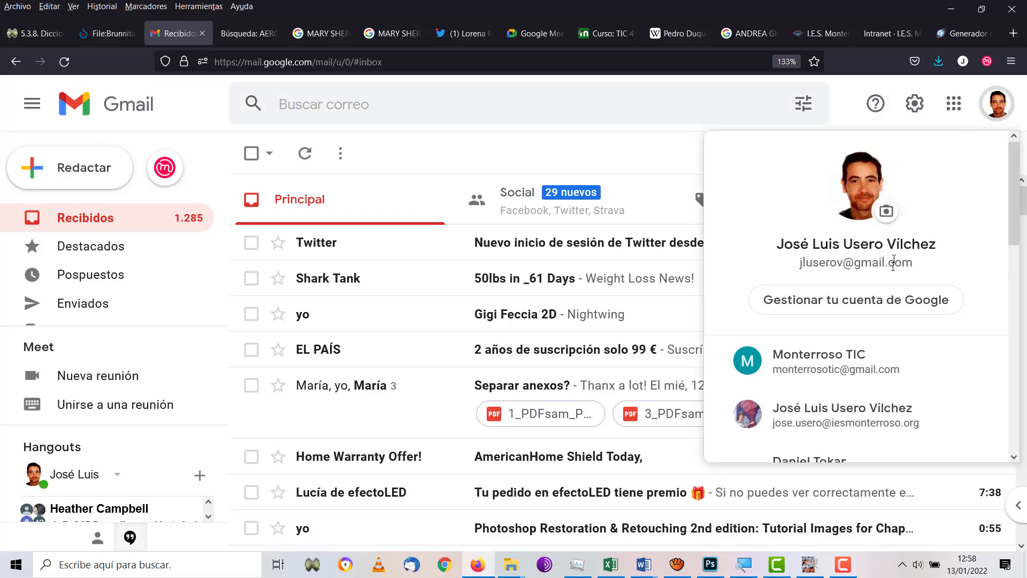
{"action": "scroll", "coordinate": [888, 321], "scroll_direction": "down", "scroll_amount": 3}
{"action": "left_click", "coordinate": [879, 255]}
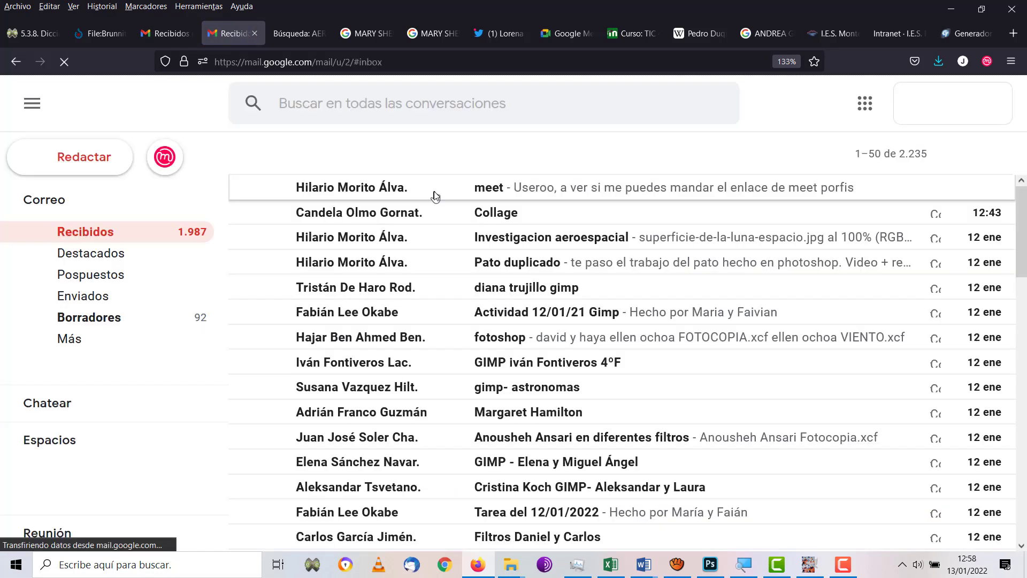
- Open the student's 'meet' email, close the Wikimedia Commons tab, and return to the reply
{"action": "left_click", "coordinate": [543, 188]}
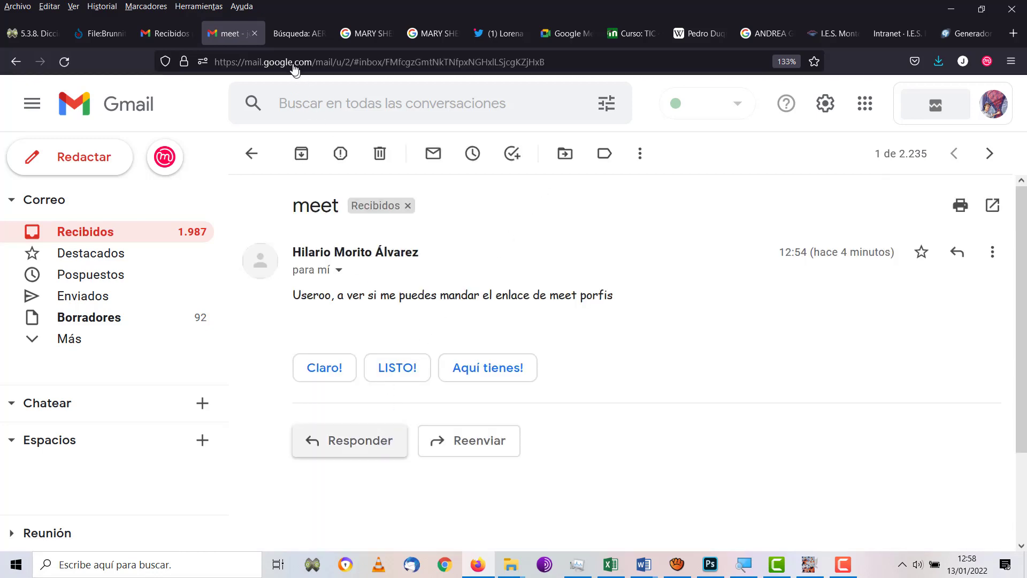
{"action": "left_click", "coordinate": [107, 40]}
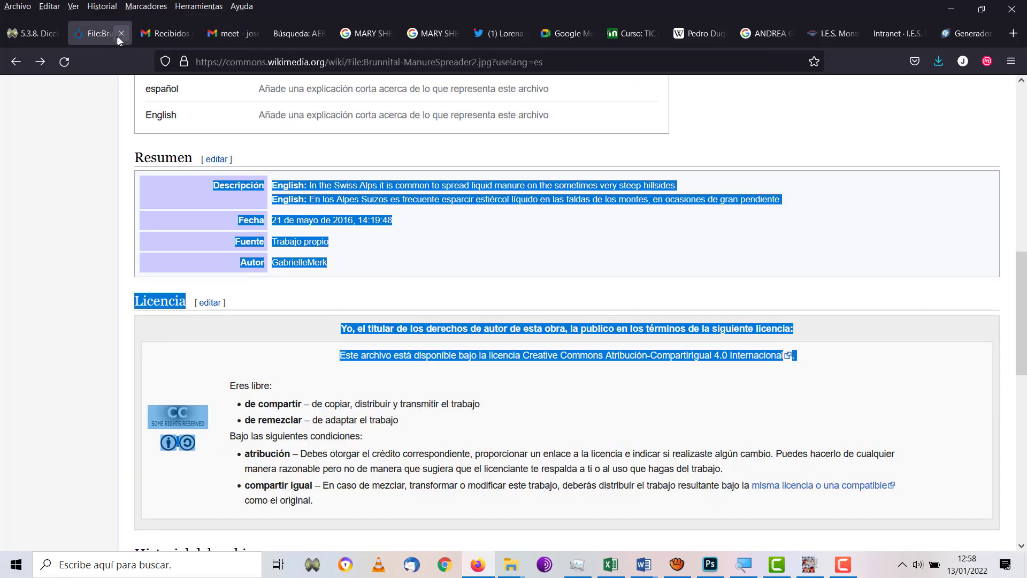
{"action": "left_click", "coordinate": [120, 36]}
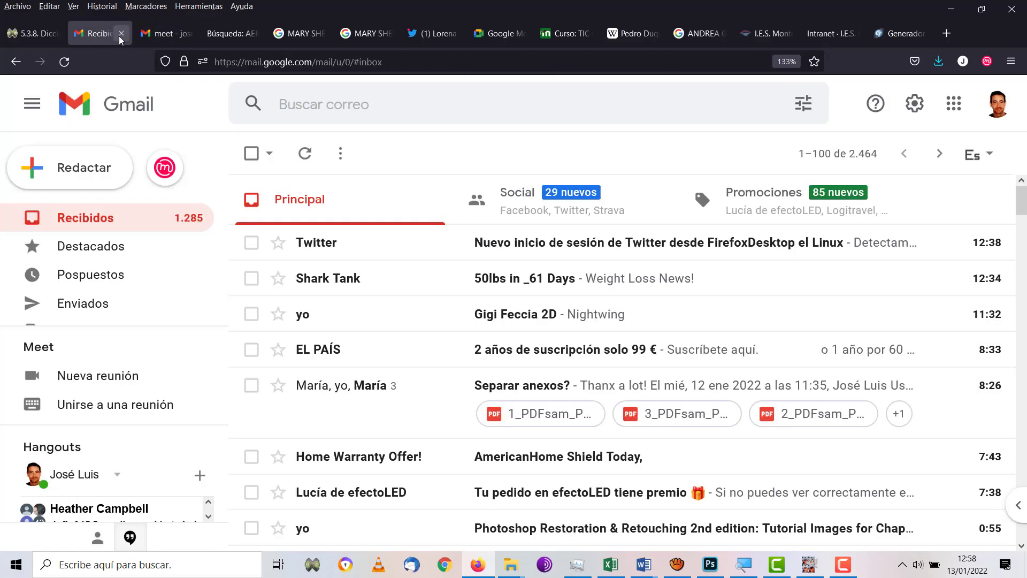
{"action": "left_click", "coordinate": [153, 34]}
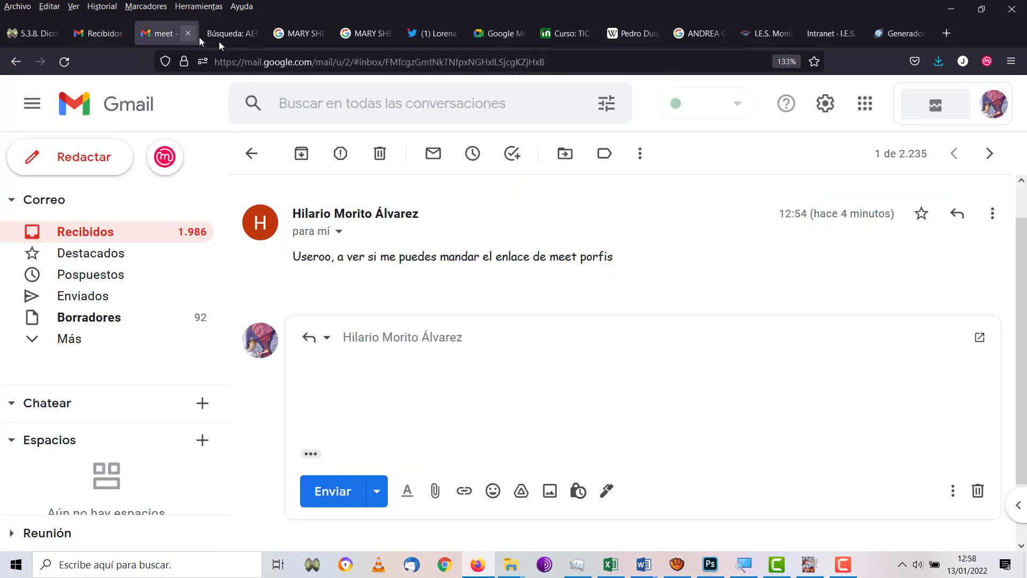
- Go through the open tabs to reach the Google Meet start page
{"action": "left_click", "coordinate": [961, 35]}
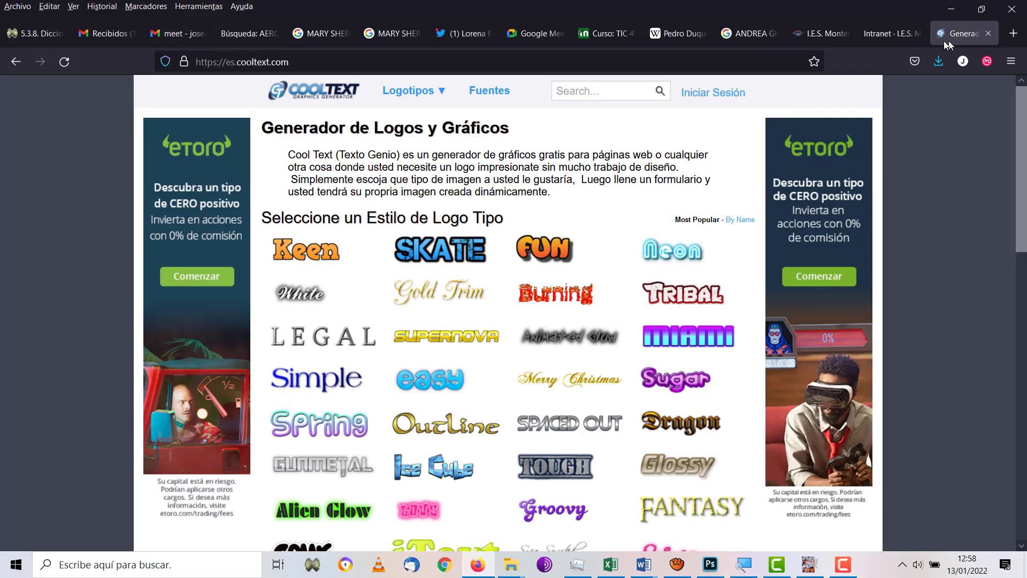
{"action": "left_click", "coordinate": [888, 32]}
{"action": "left_click", "coordinate": [797, 33]}
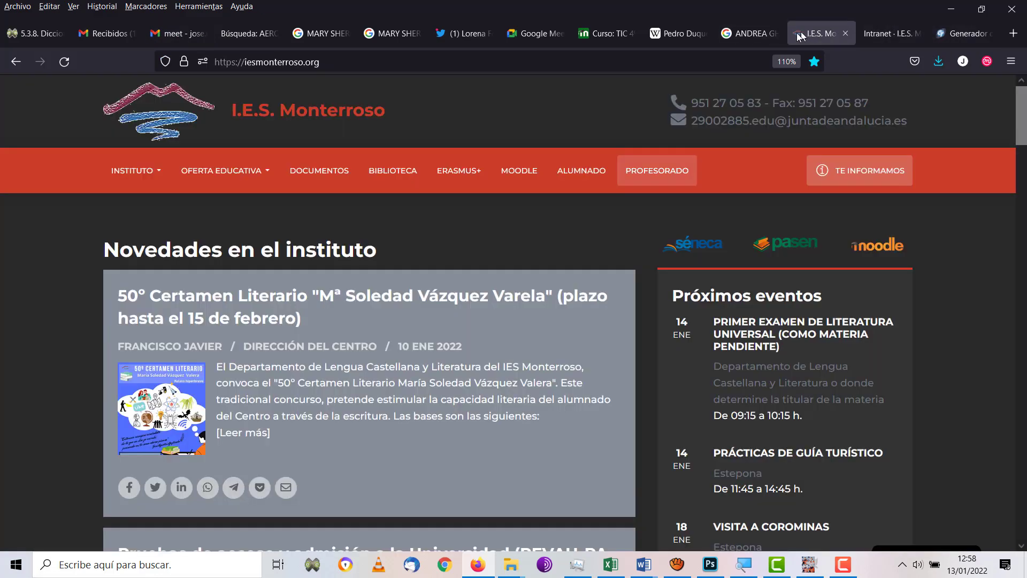
{"action": "left_click", "coordinate": [757, 34]}
{"action": "left_click", "coordinate": [680, 34]}
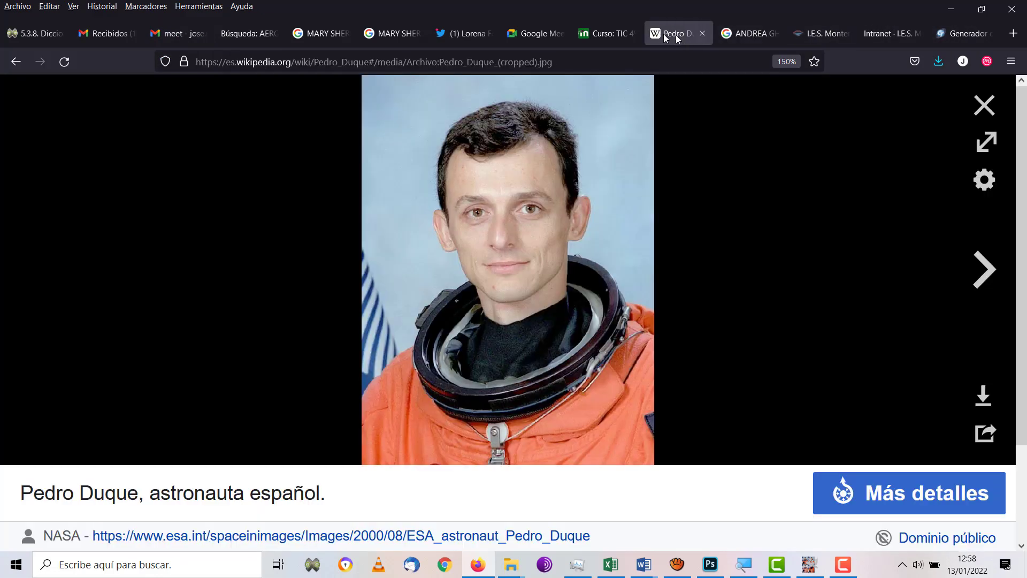
{"action": "left_click", "coordinate": [614, 35]}
{"action": "left_click", "coordinate": [534, 33]}
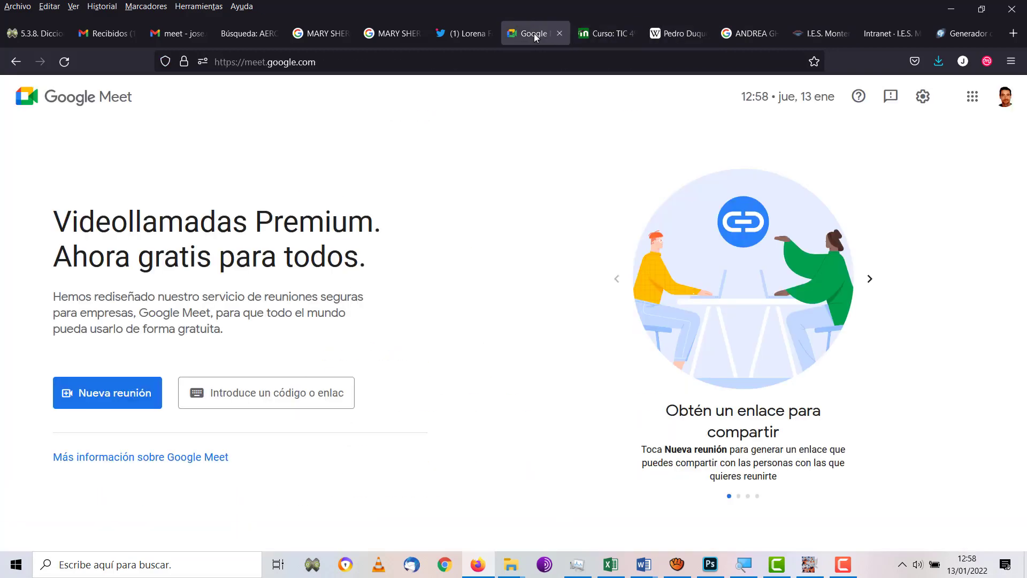
- Start an instant Meet meeting, route sound to the Logitech wireless headset, and copy the link
{"action": "left_click", "coordinate": [115, 411]}
{"action": "left_click", "coordinate": [140, 423]}
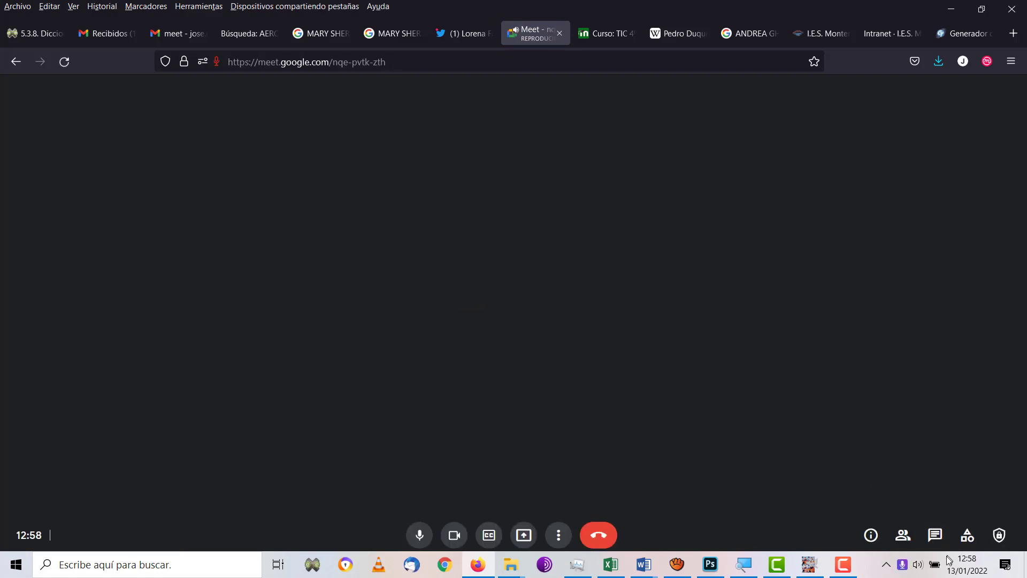
{"action": "left_click", "coordinate": [918, 565]}
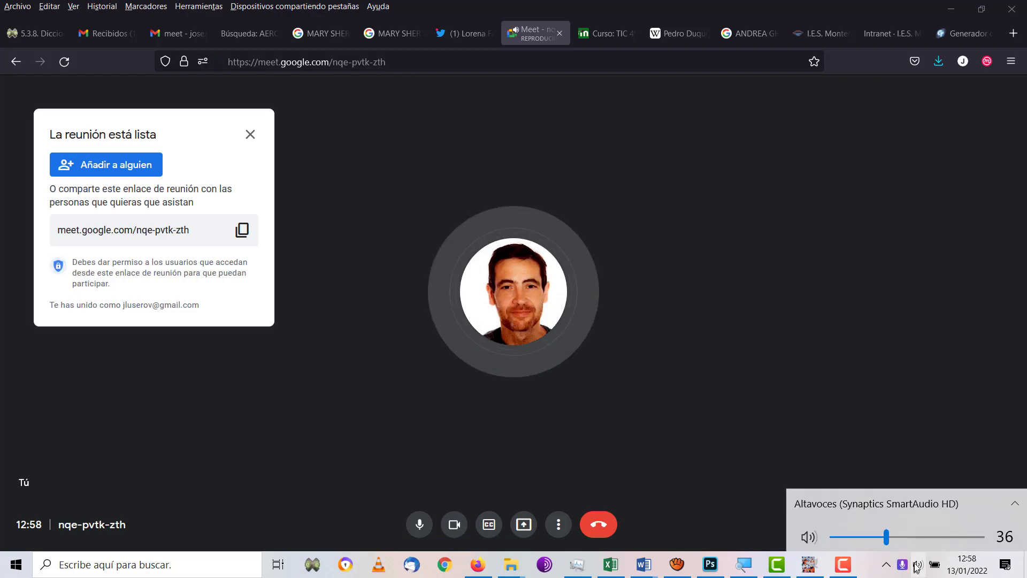
{"action": "left_click", "coordinate": [909, 506]}
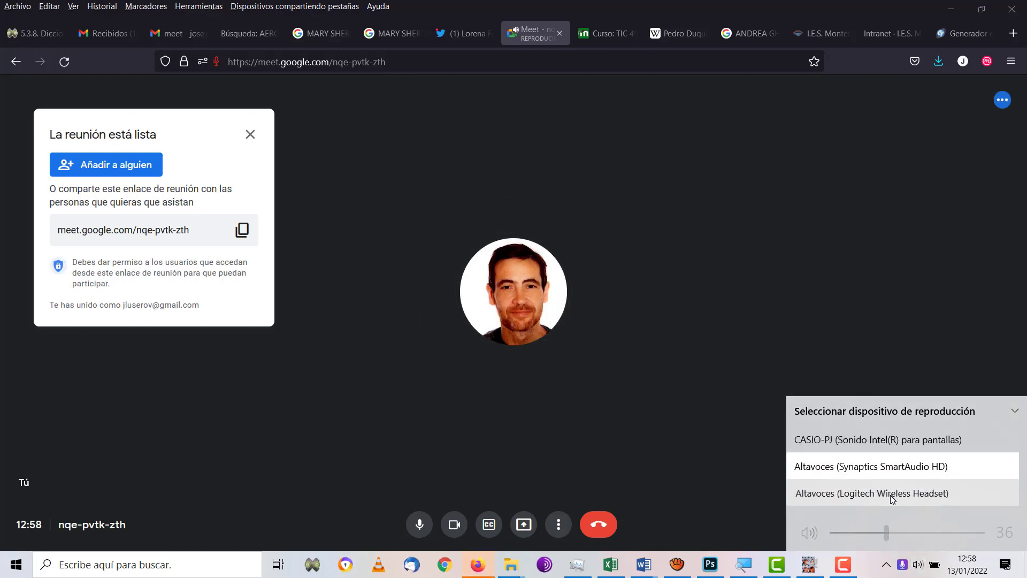
{"action": "left_click", "coordinate": [892, 495]}
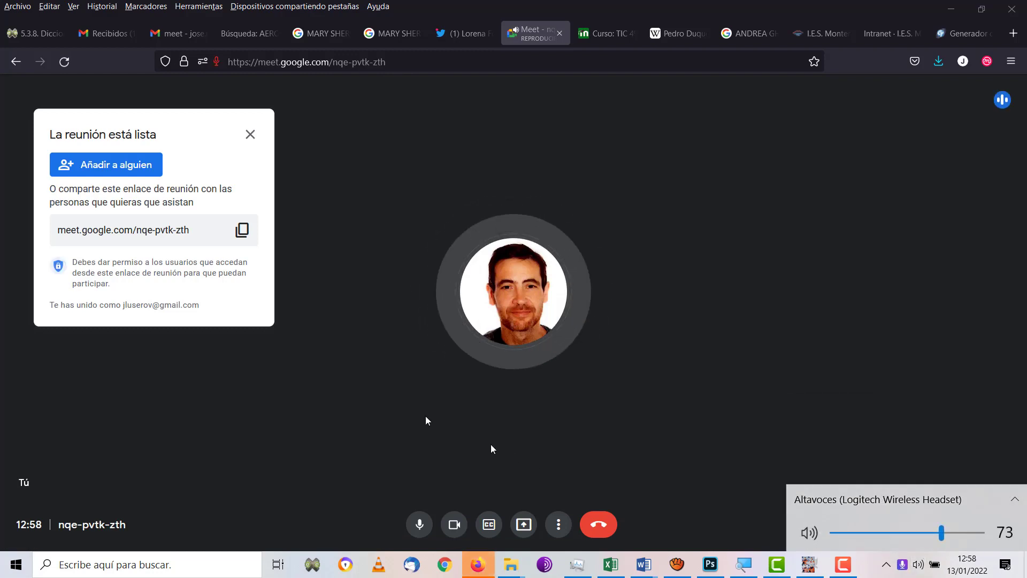
{"action": "left_click", "coordinate": [242, 230]}
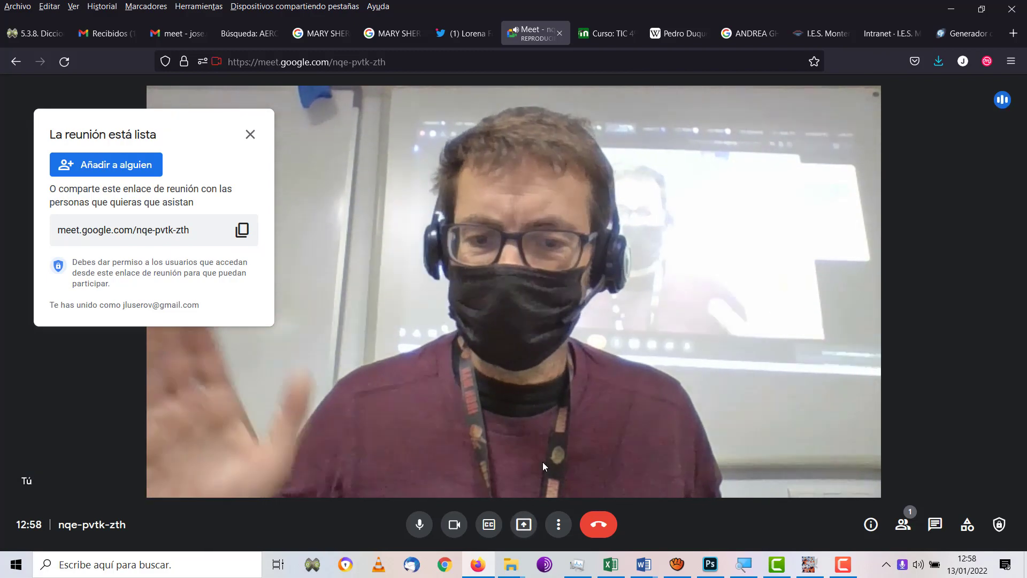
{"action": "left_click", "coordinate": [523, 524]}
- Choose 'Pantalla completa' in the share prompt and allow presenting the entire screen
{"action": "left_click", "coordinate": [554, 455]}
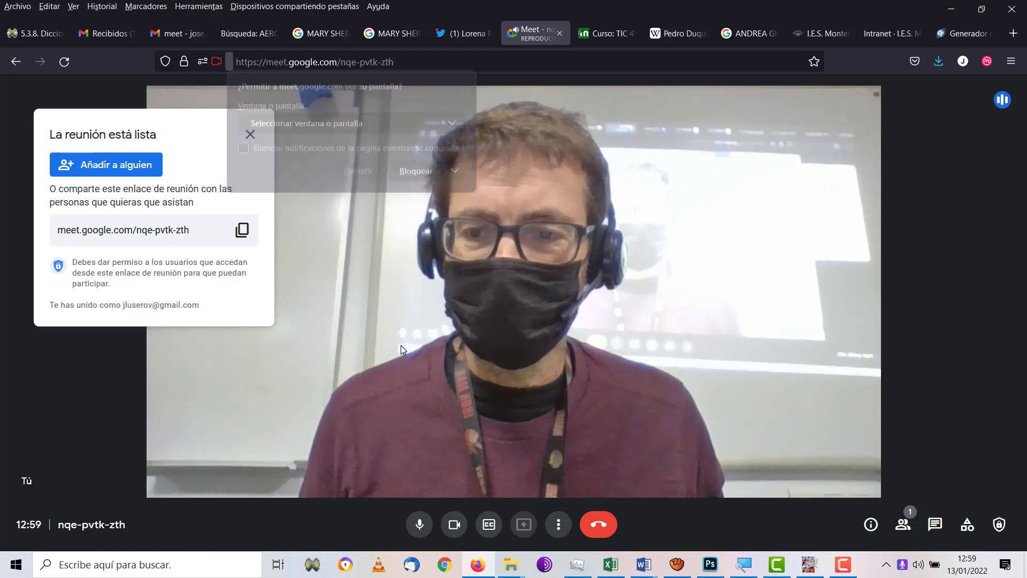
{"action": "left_click", "coordinate": [342, 124]}
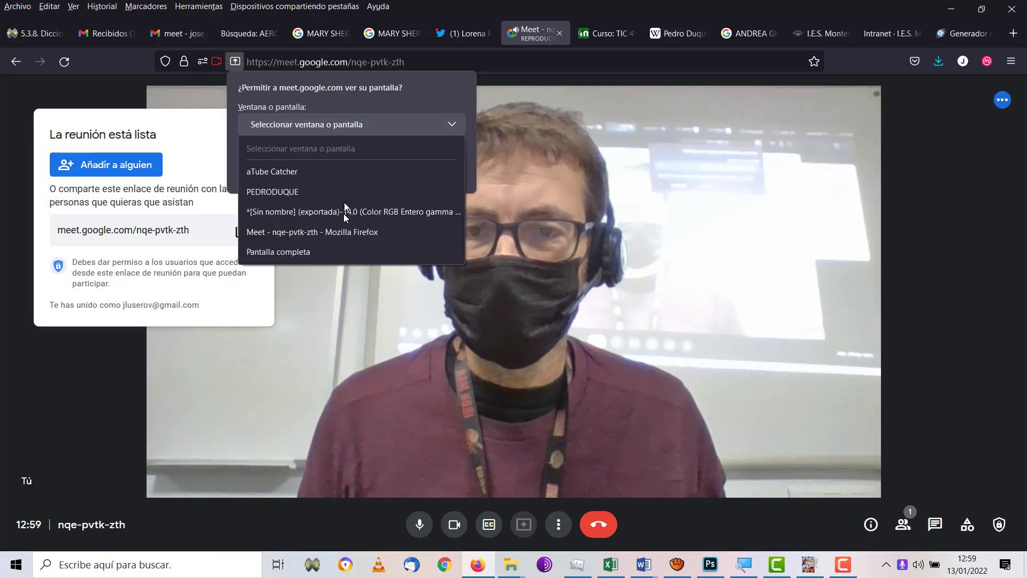
{"action": "left_click", "coordinate": [331, 250]}
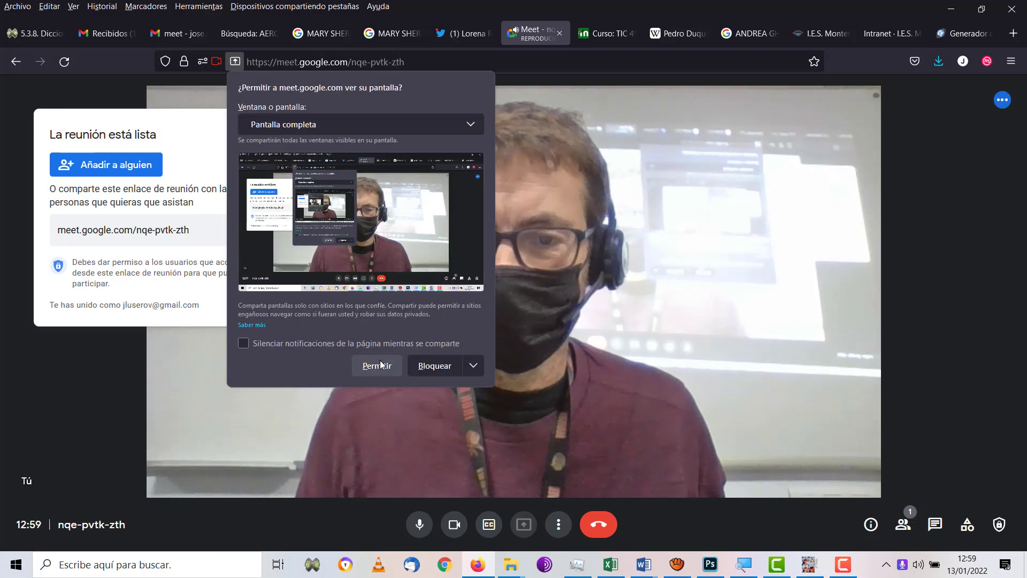
{"action": "left_click", "coordinate": [381, 364]}
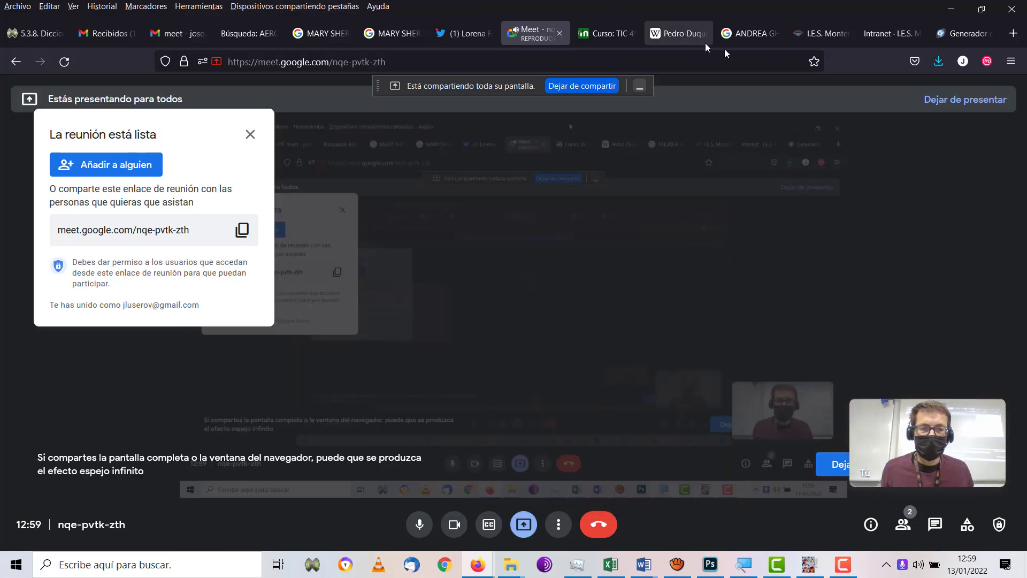
- Close the ANDREA GHEZ tab, check the other tabs, and return to the Gmail 'meet' message
{"action": "left_click", "coordinate": [752, 33]}
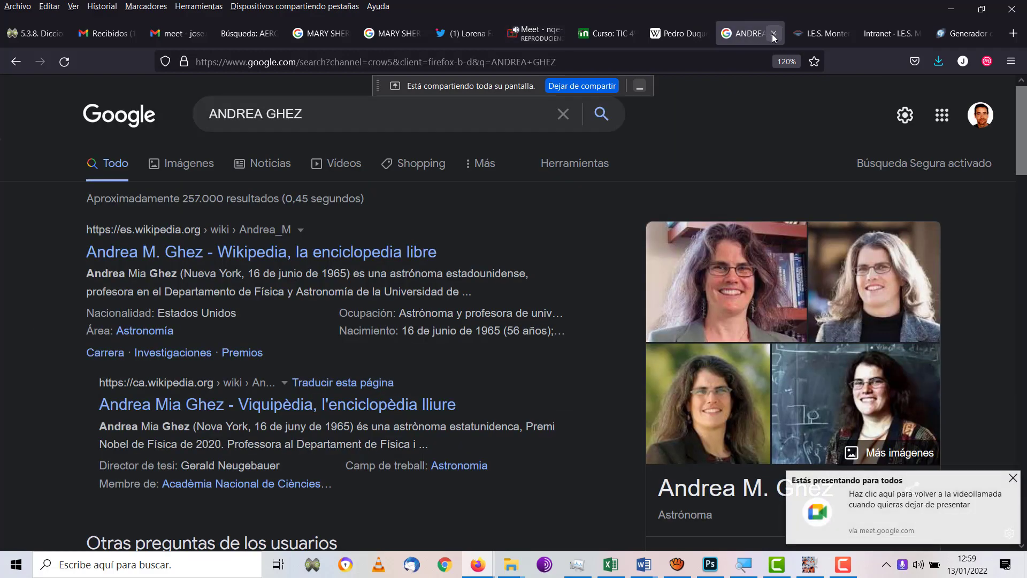
{"action": "left_click", "coordinate": [773, 34]}
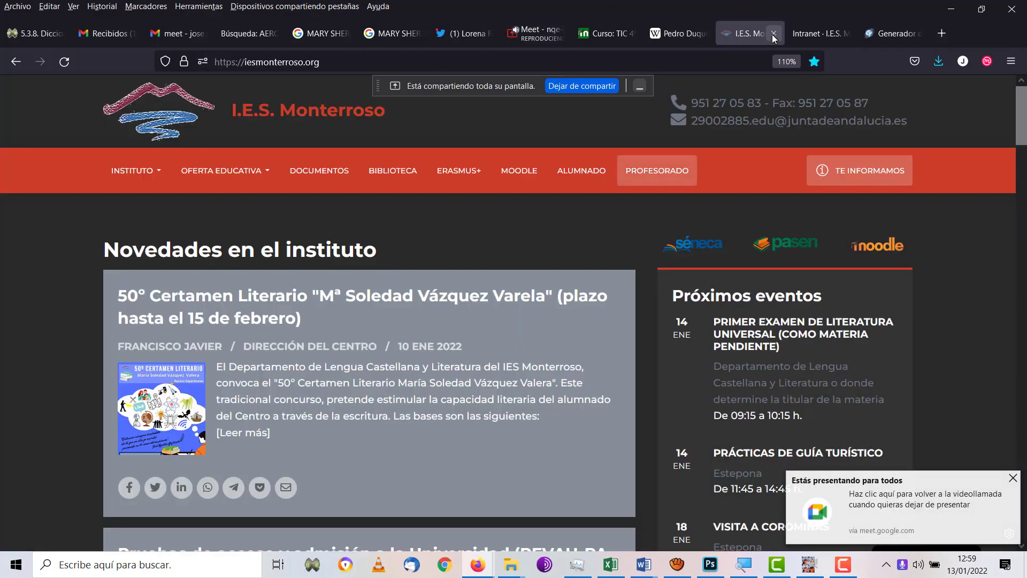
{"action": "left_click", "coordinate": [820, 26]}
{"action": "left_click", "coordinate": [872, 27]}
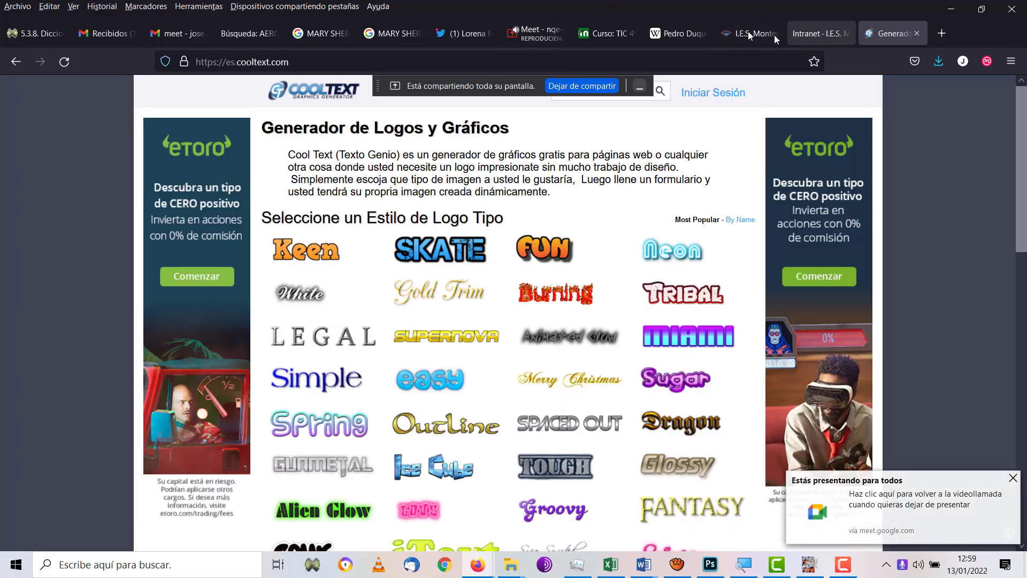
{"action": "left_click", "coordinate": [686, 34]}
{"action": "left_click", "coordinate": [621, 37]}
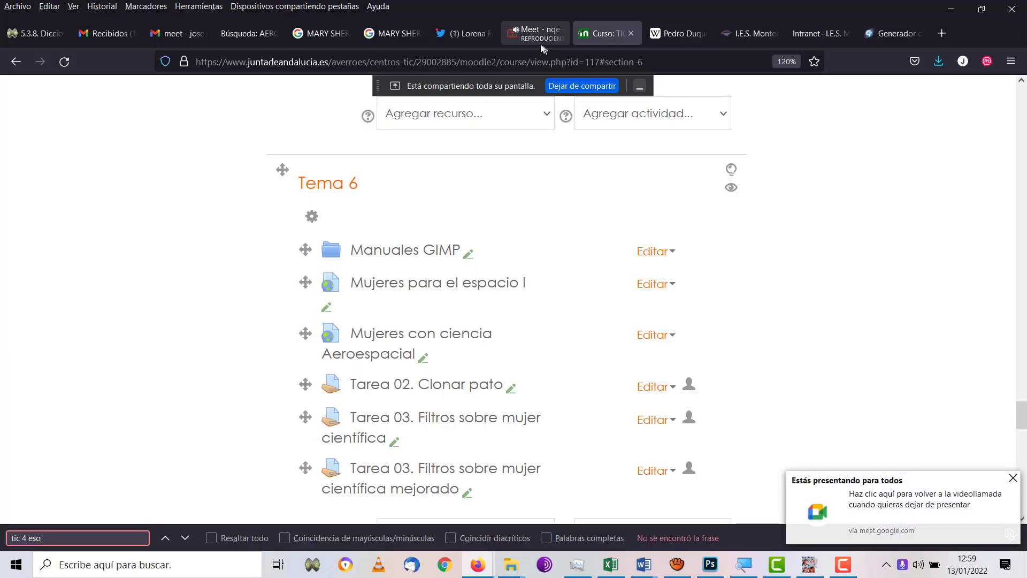
{"action": "left_click", "coordinate": [537, 37]}
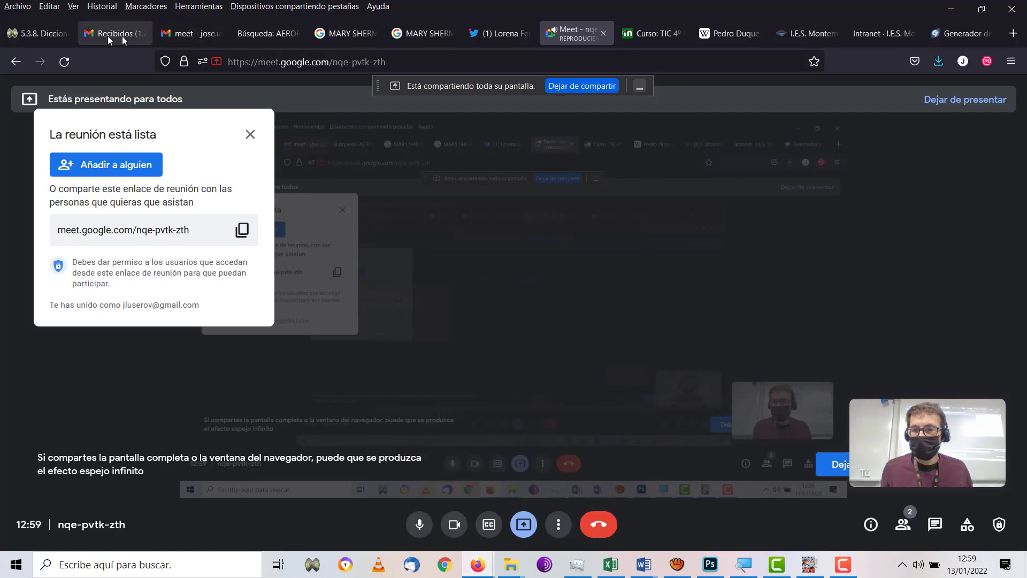
{"action": "left_click", "coordinate": [186, 35]}
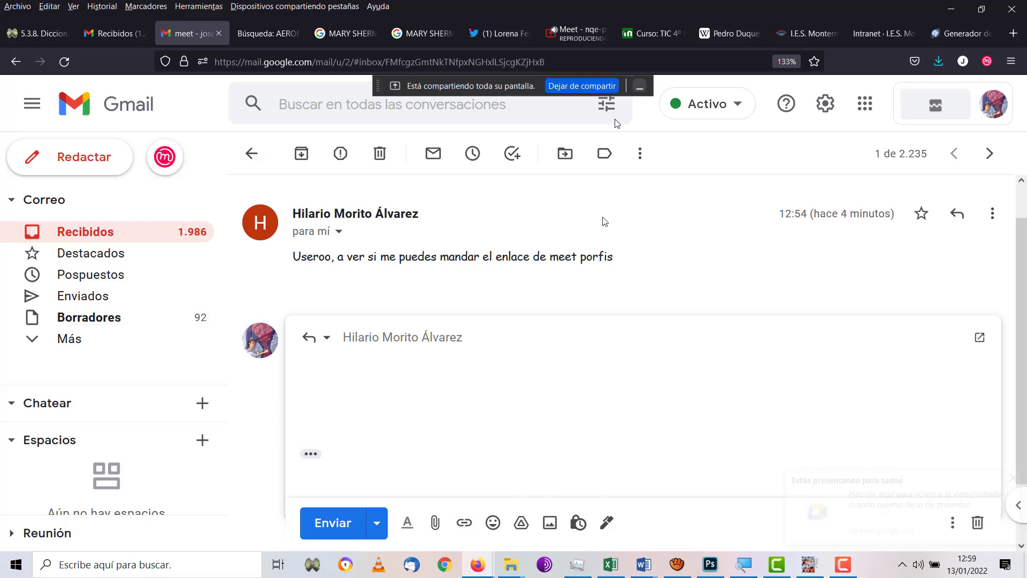
{"action": "type", "text": "https://meet.google.com/nqe-pvtk-zth"}
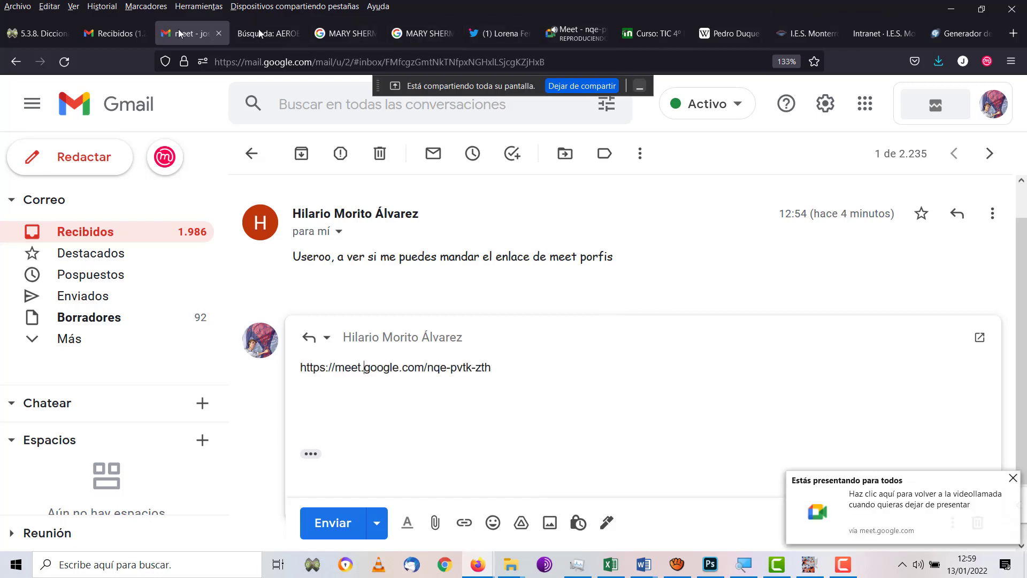
{"action": "type", "text": "https://meet.google.com/nqe-pvtk-zth"}
{"action": "key", "text": "shift+F10"}
{"action": "key", "text": "Escape"}
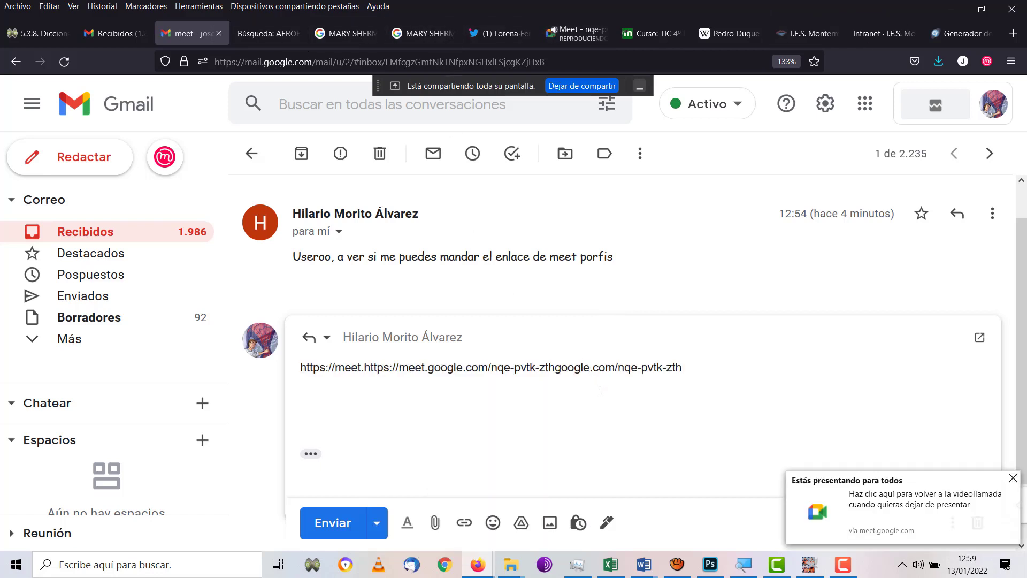
{"action": "key", "text": "ctrl+z"}
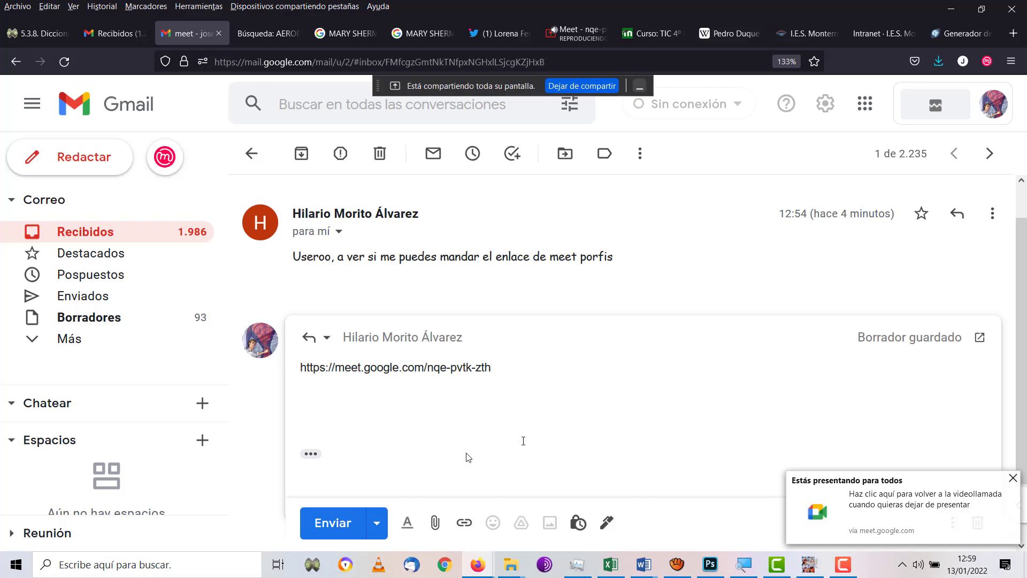
{"action": "left_click", "coordinate": [332, 523]}
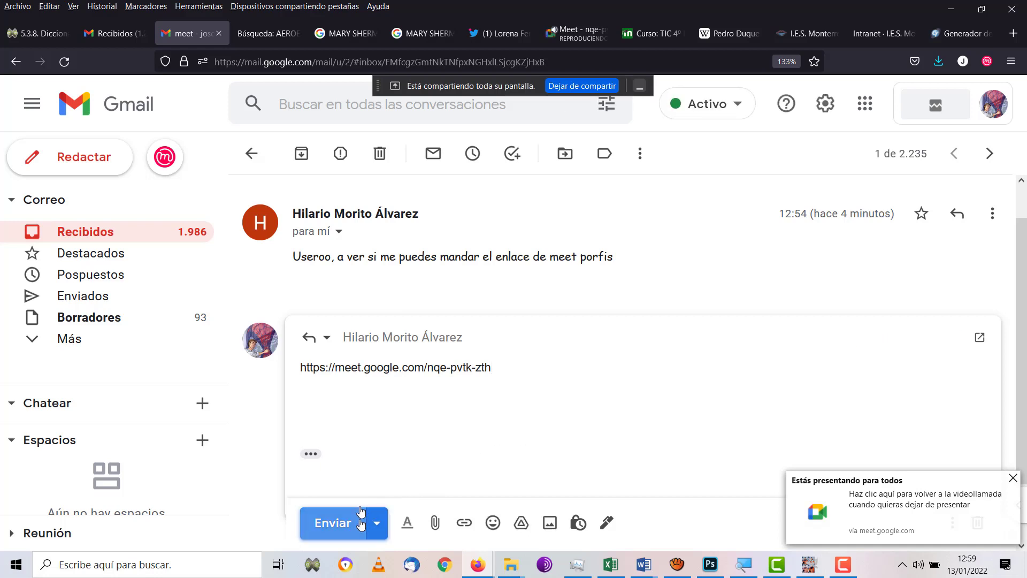
{"action": "left_click", "coordinate": [95, 157]}
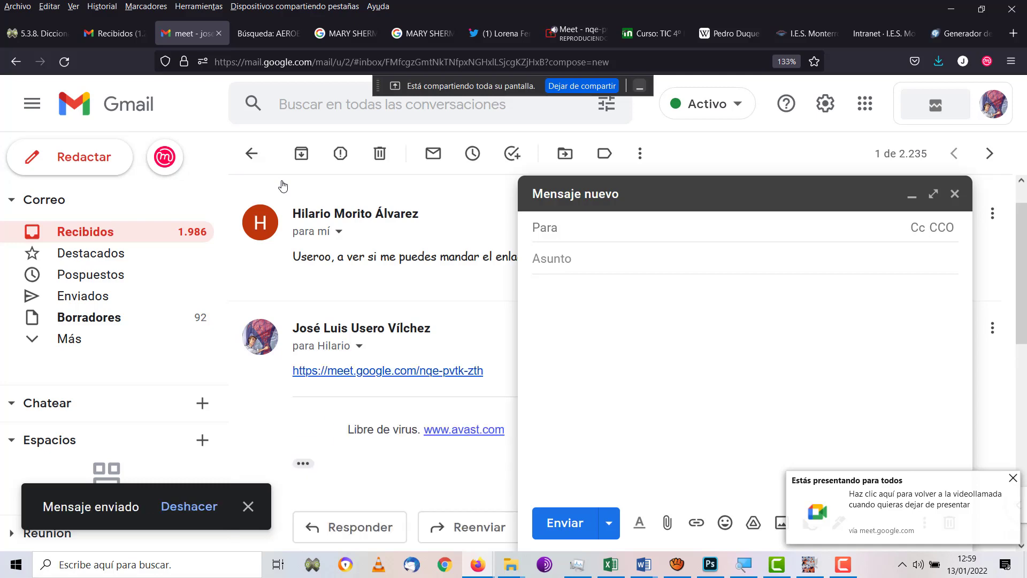
- Address a new email to the second student and give it the subject 'Meet'
{"action": "type", "text": "M"}
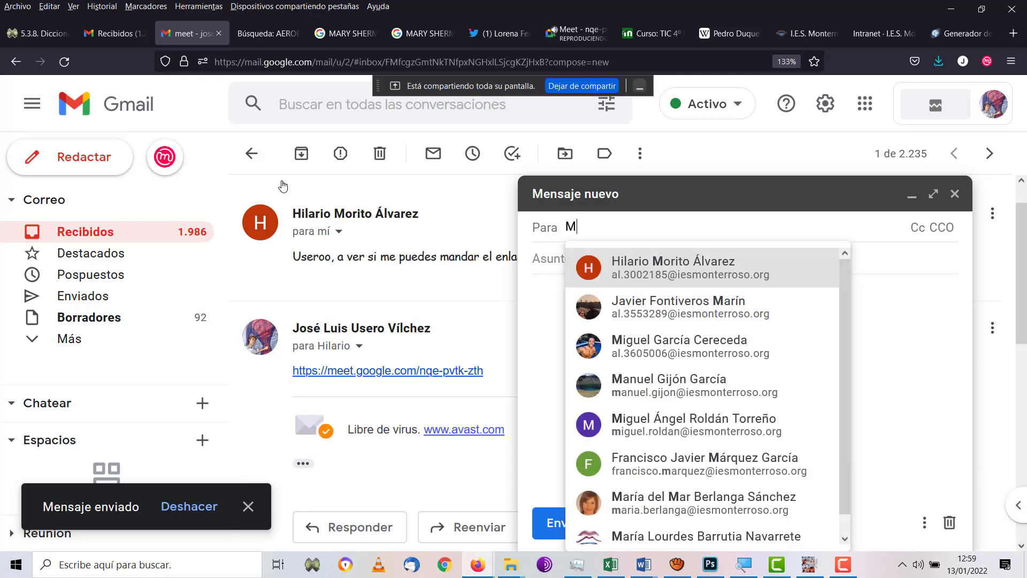
{"action": "type", "text": "ARI"}
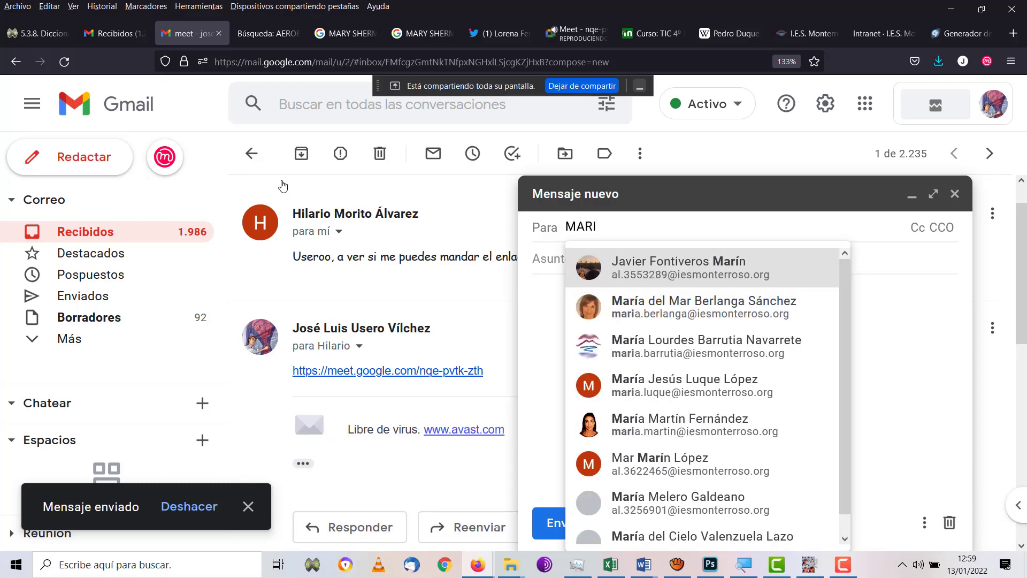
{"action": "type", "text": "NA"}
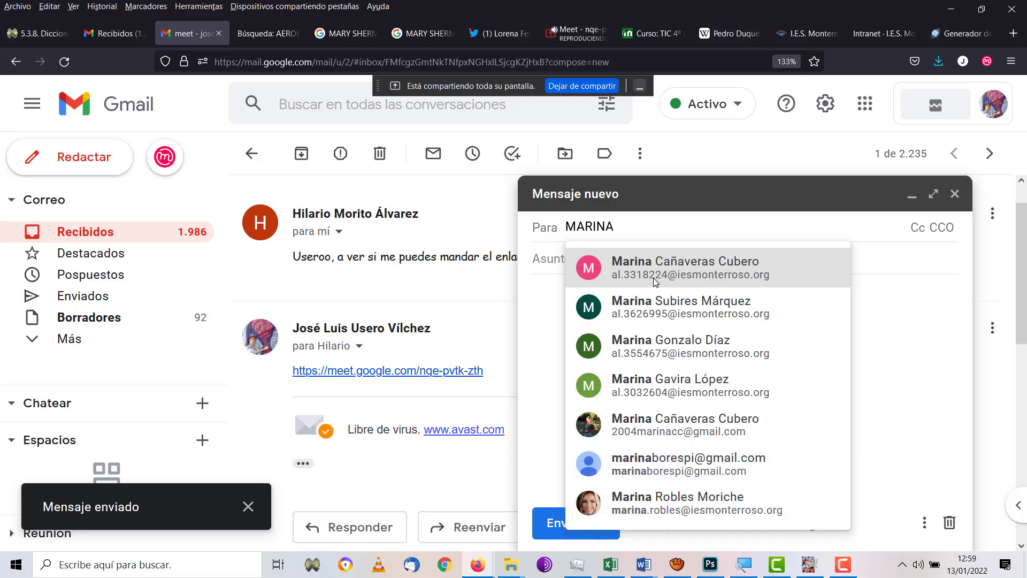
{"action": "left_click", "coordinate": [653, 277]}
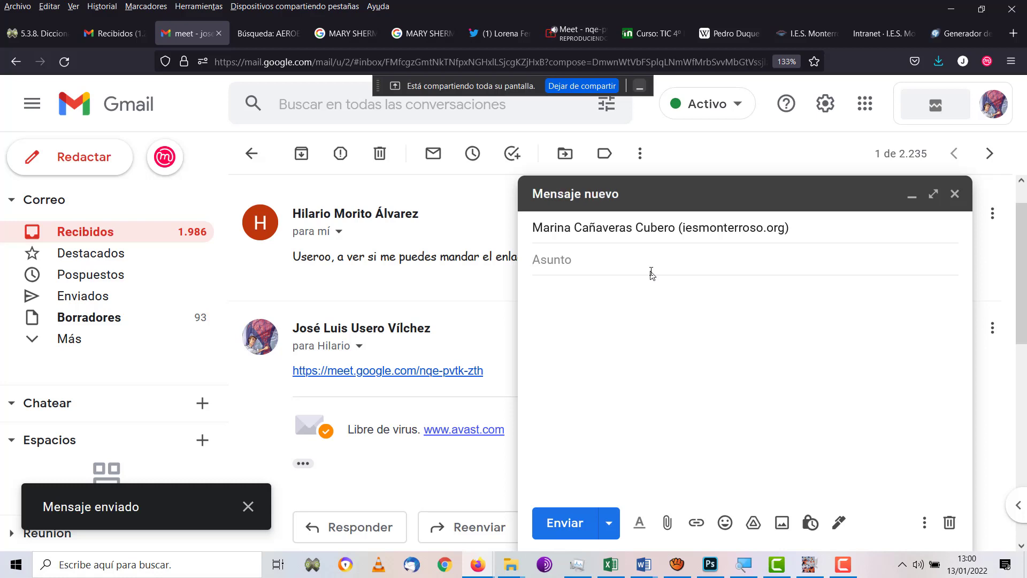
{"action": "type", "text": "mEE"}
{"action": "key", "text": "BackSpace"}
{"action": "key", "text": "BackSpace"}
{"action": "key", "text": "BackSpace"}
{"action": "key", "text": "Caps_Lock"}
{"action": "type", "text": "M"}
{"action": "key", "text": "Tab"}
- Paste the Meet link into the body and send the email
{"action": "type", "text": "https://meet.google.com/nqe-pvtk-zth"}
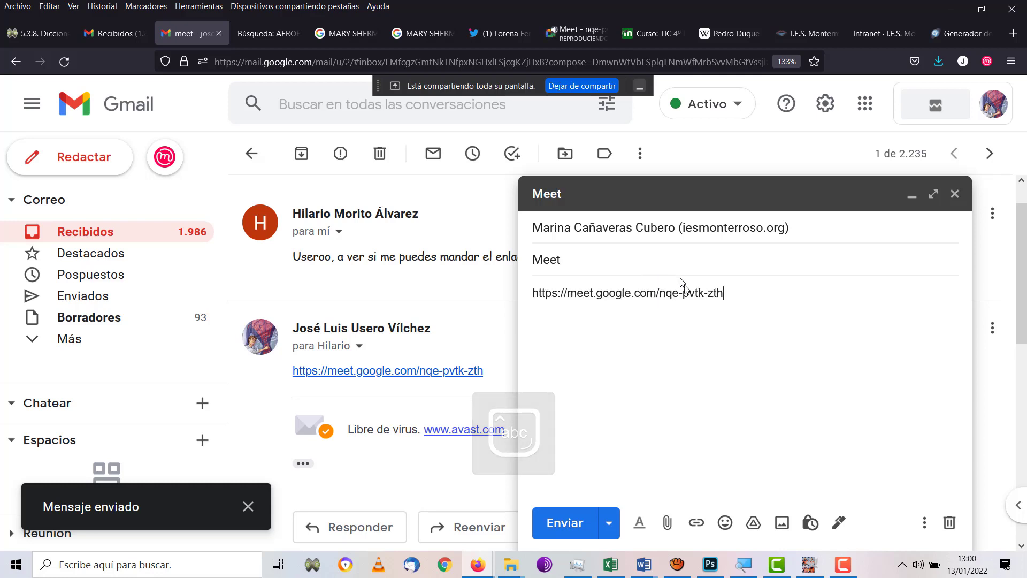
{"action": "left_click", "coordinate": [566, 527]}
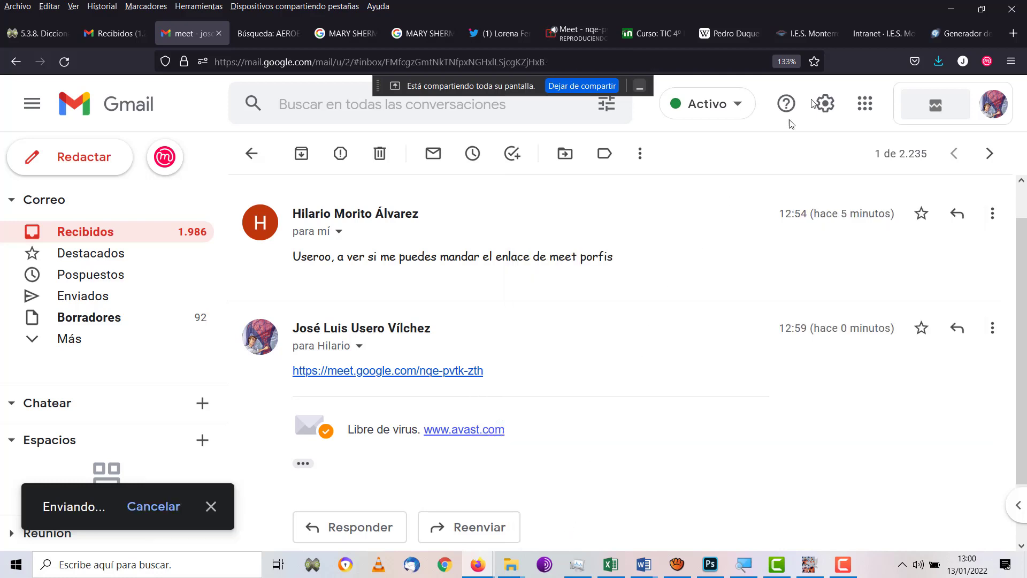
{"action": "left_click", "coordinate": [880, 35]}
- Minimise and restore Firefox, then view the Rocket Girl tweet tab
{"action": "left_click", "coordinate": [950, 9]}
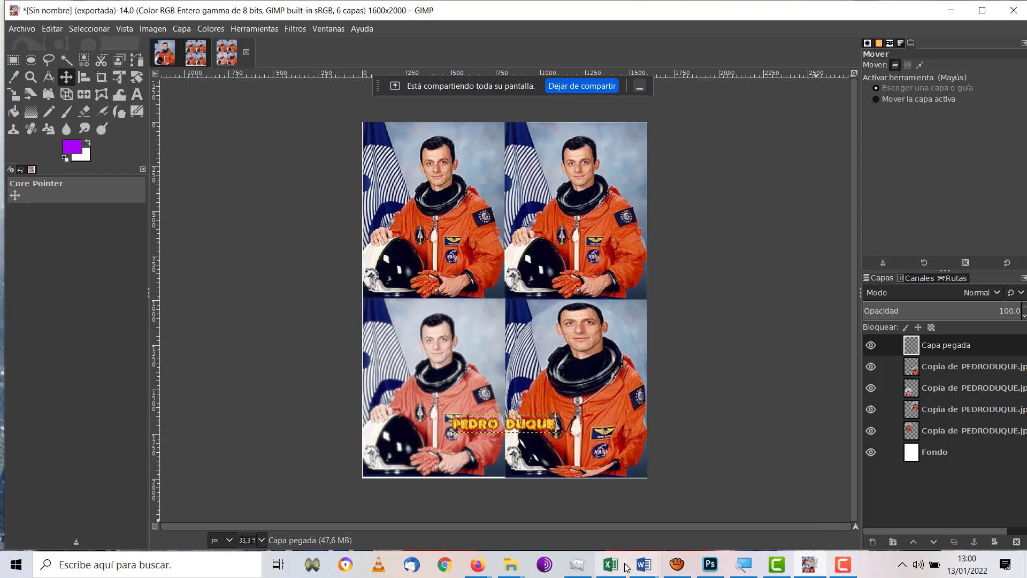
{"action": "mouse_move", "coordinate": [476, 563]}
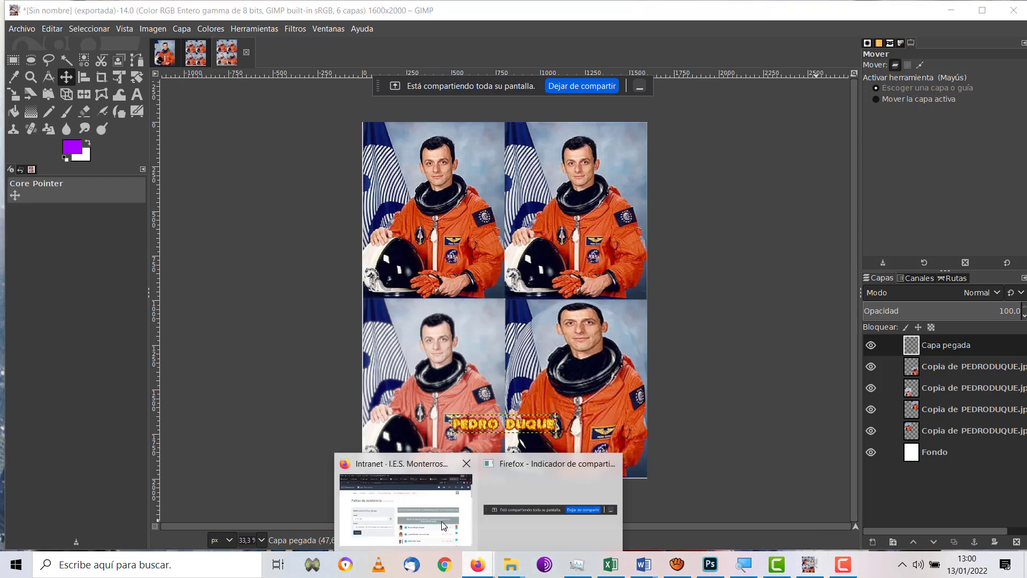
{"action": "left_click", "coordinate": [439, 513]}
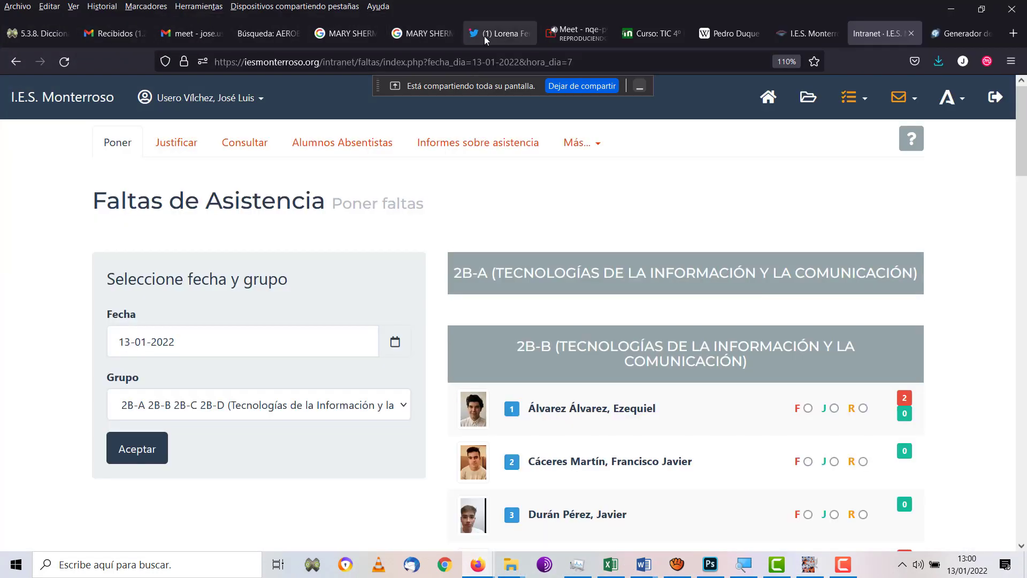
{"action": "left_click", "coordinate": [484, 37]}
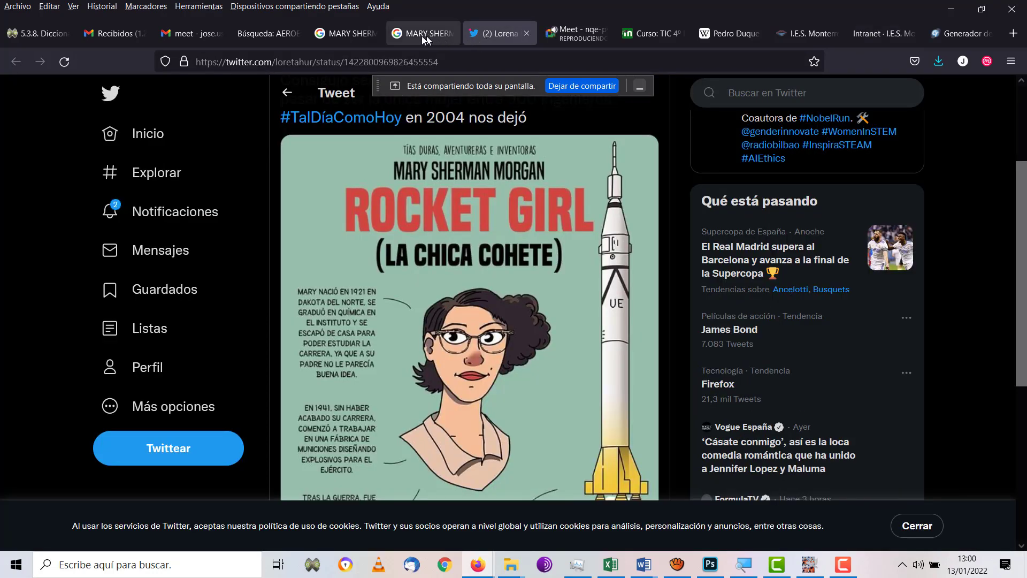
- Close a Mary Sherman image-search tab and return to the AEROESPACIAL search results
{"action": "left_click", "coordinate": [349, 40]}
{"action": "left_click", "coordinate": [379, 34]}
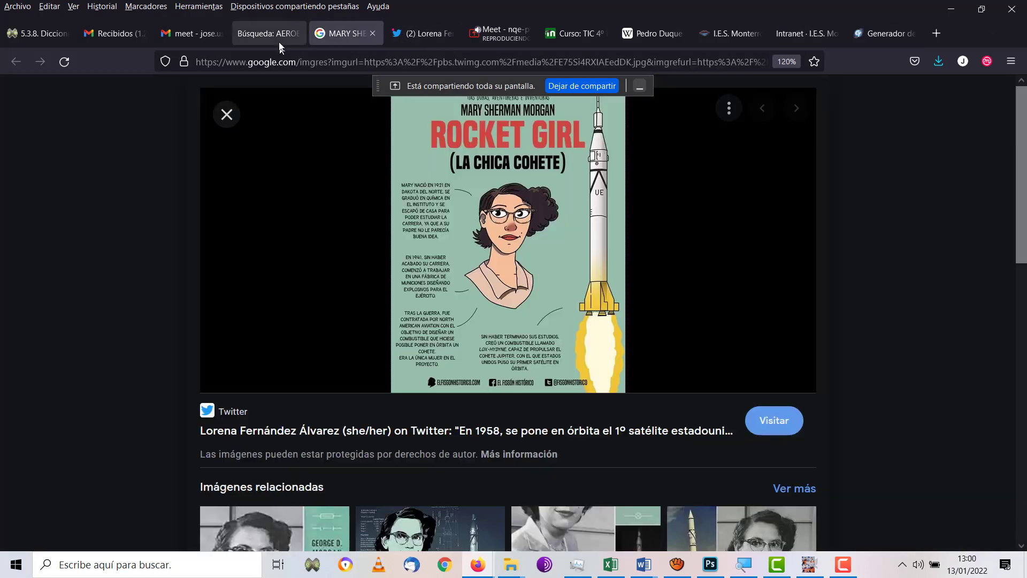
{"action": "left_click", "coordinate": [277, 37]}
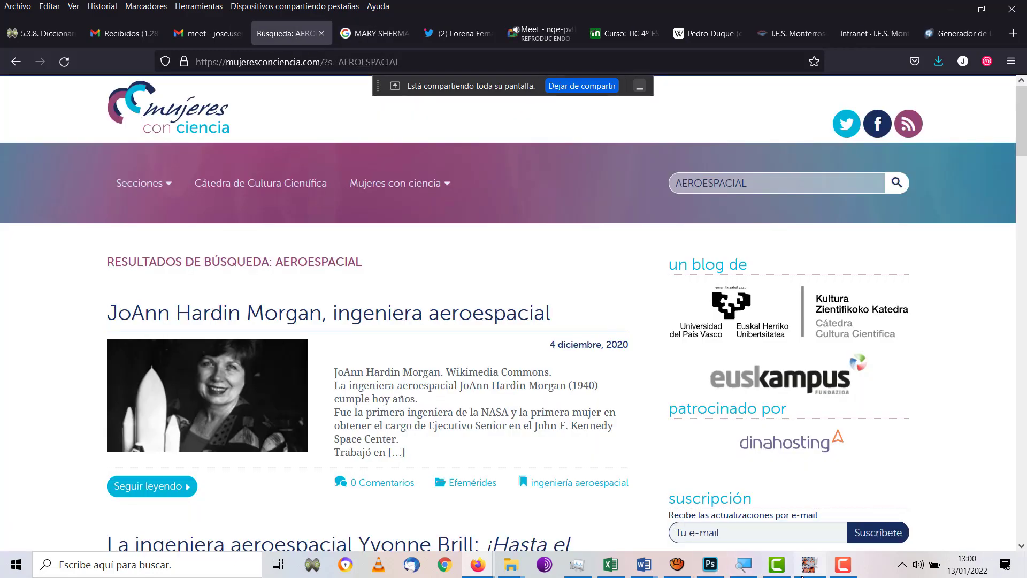
{"action": "left_click", "coordinate": [843, 564]}
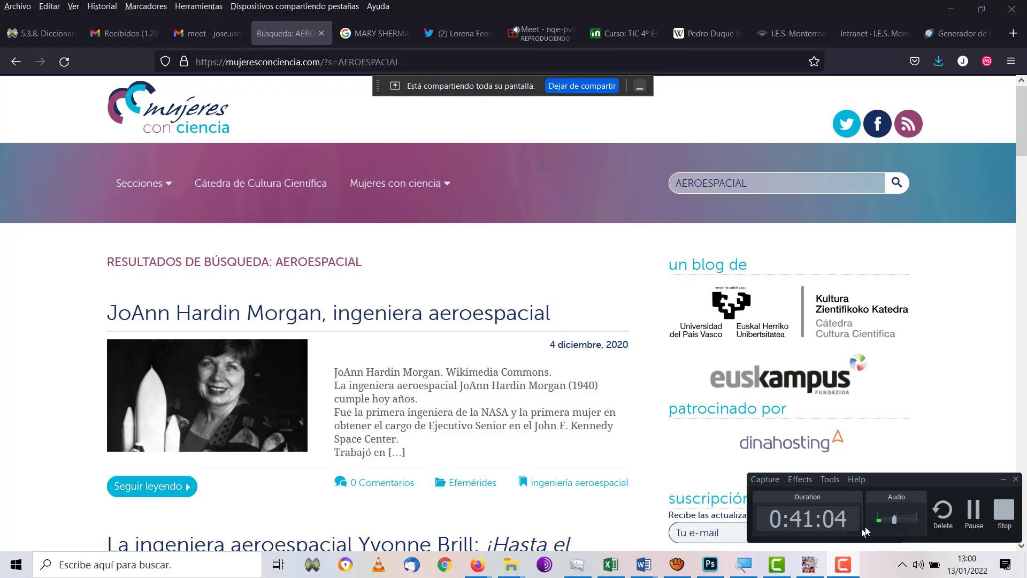